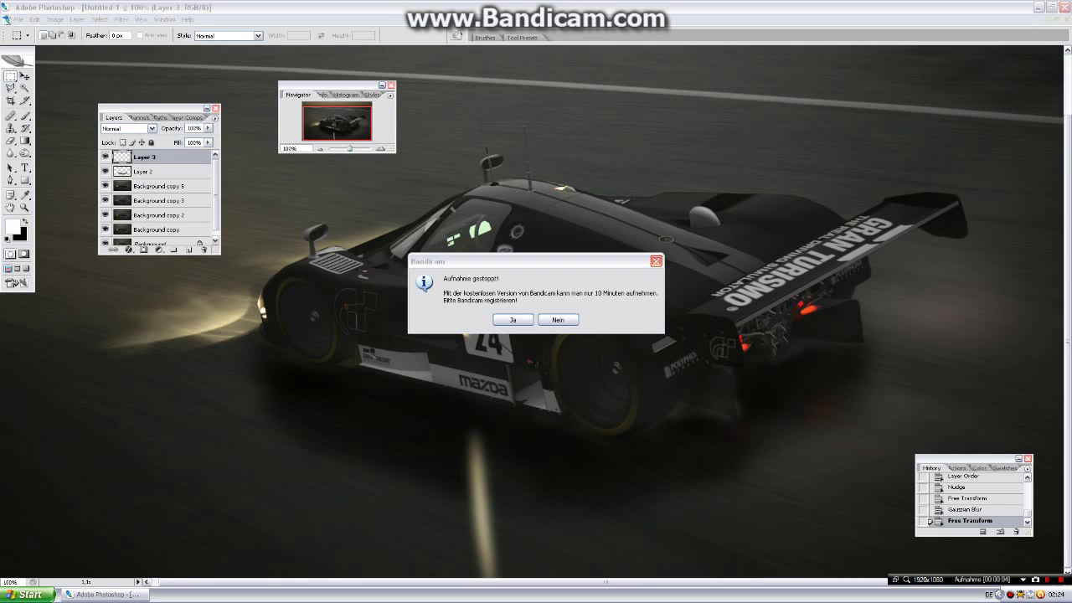
Step: Add a new empty layer and set the foreground colour to light grey b7b7b7
left_click(557, 319)
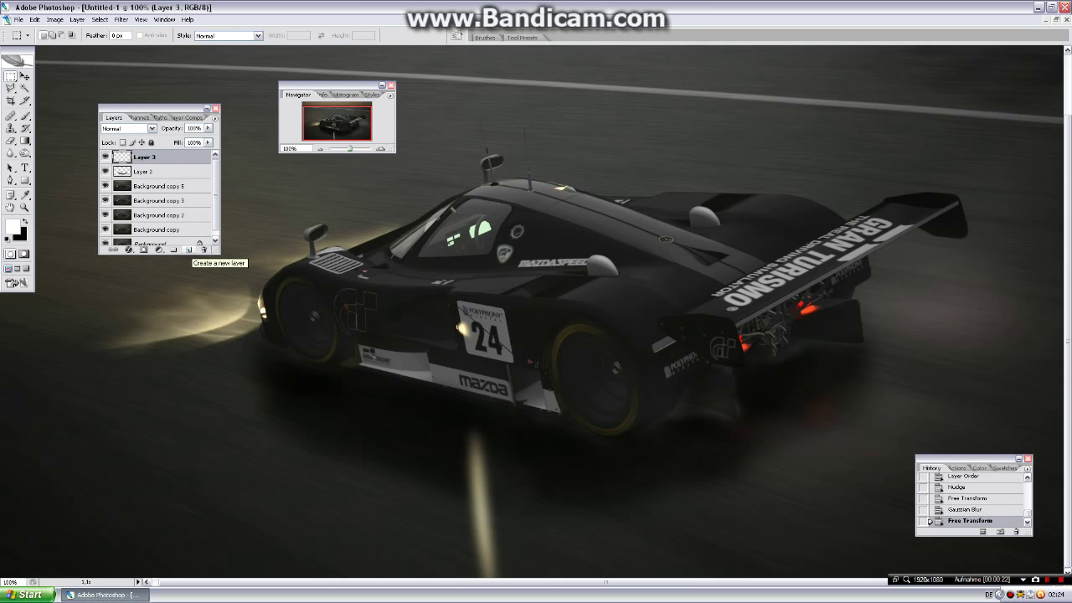
left_click(190, 250)
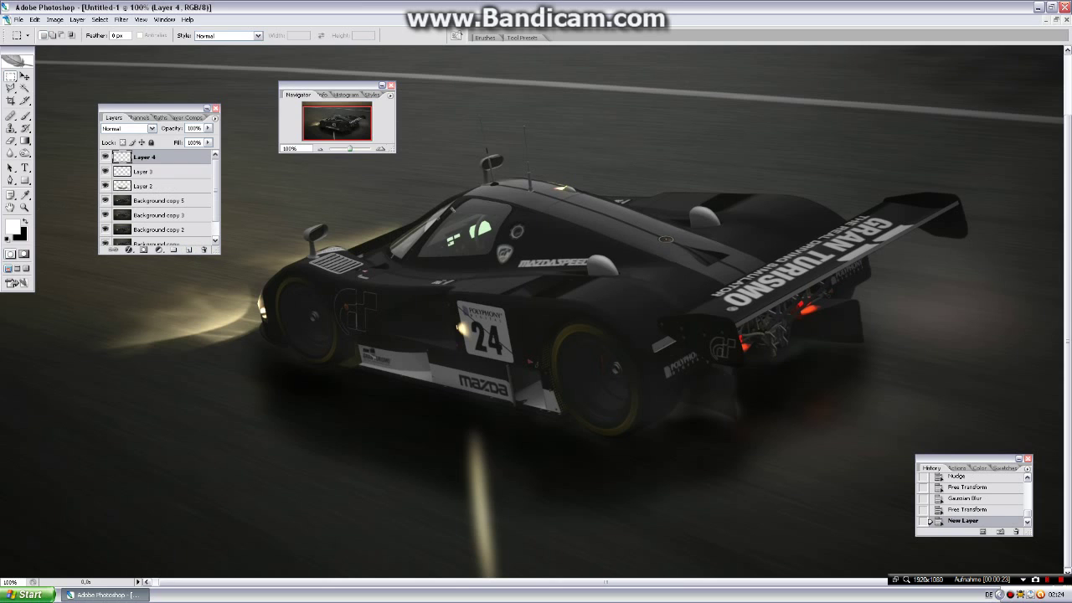
left_click(13, 226)
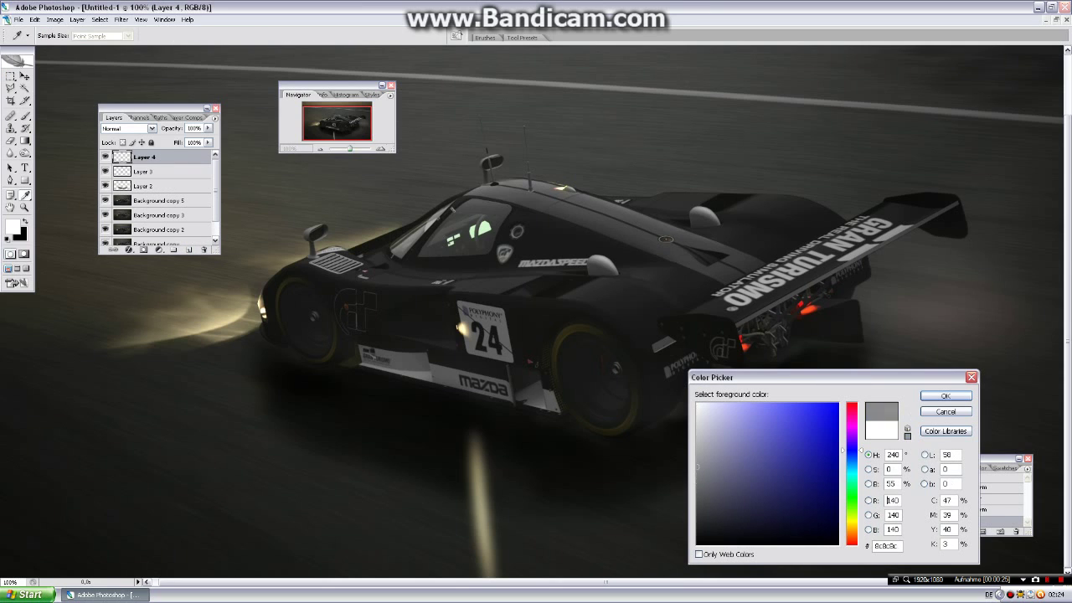
left_click_drag(697, 466, 697, 442)
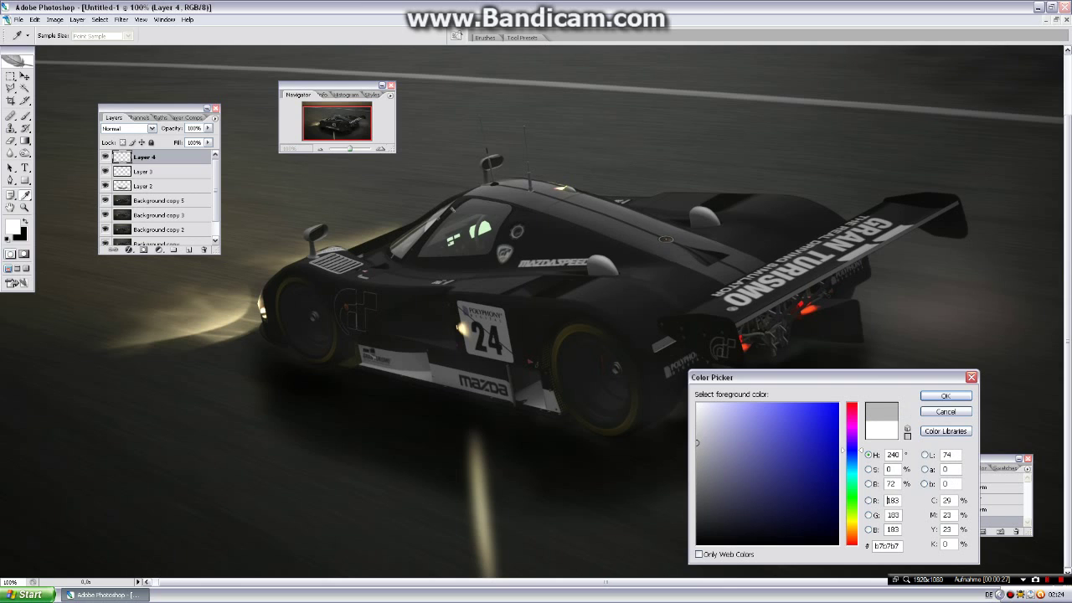
left_click(946, 395)
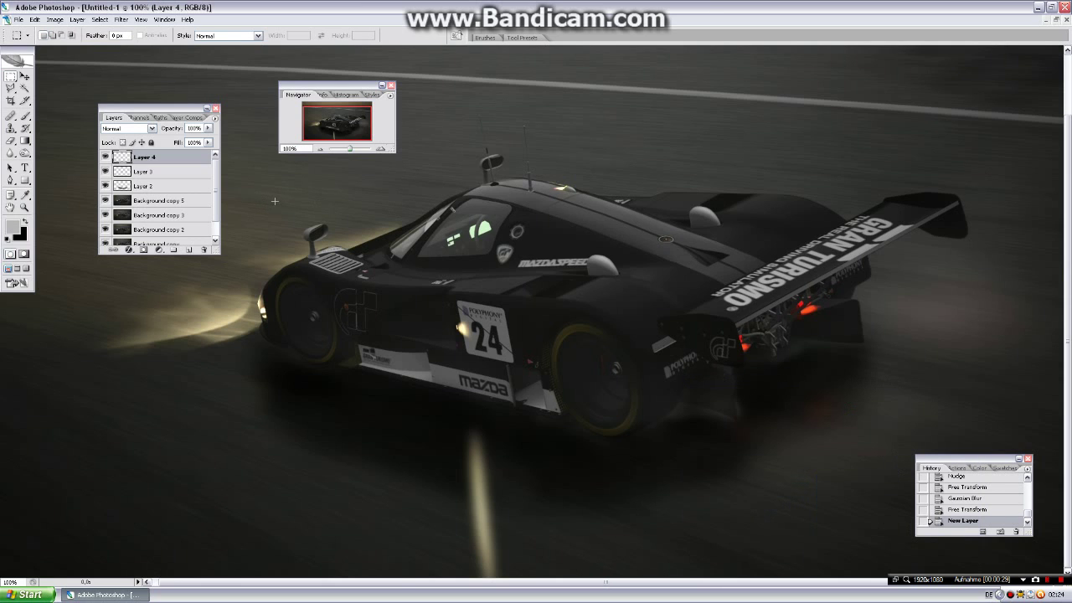
Step: Pick the Brush tool with the 782 px textured brush preset
left_click(25, 116)
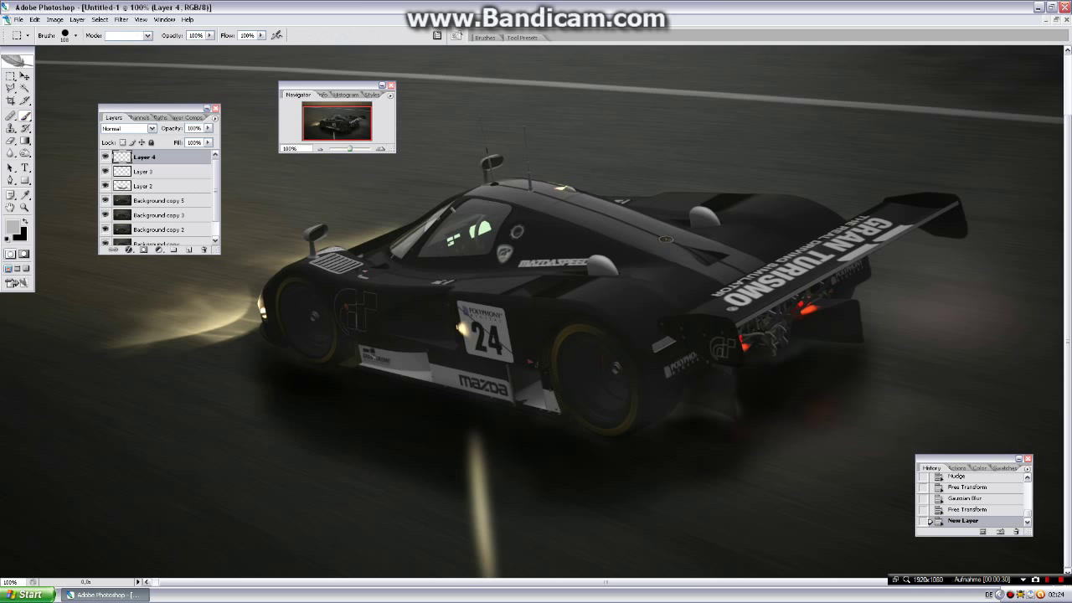
right_click(592, 219)
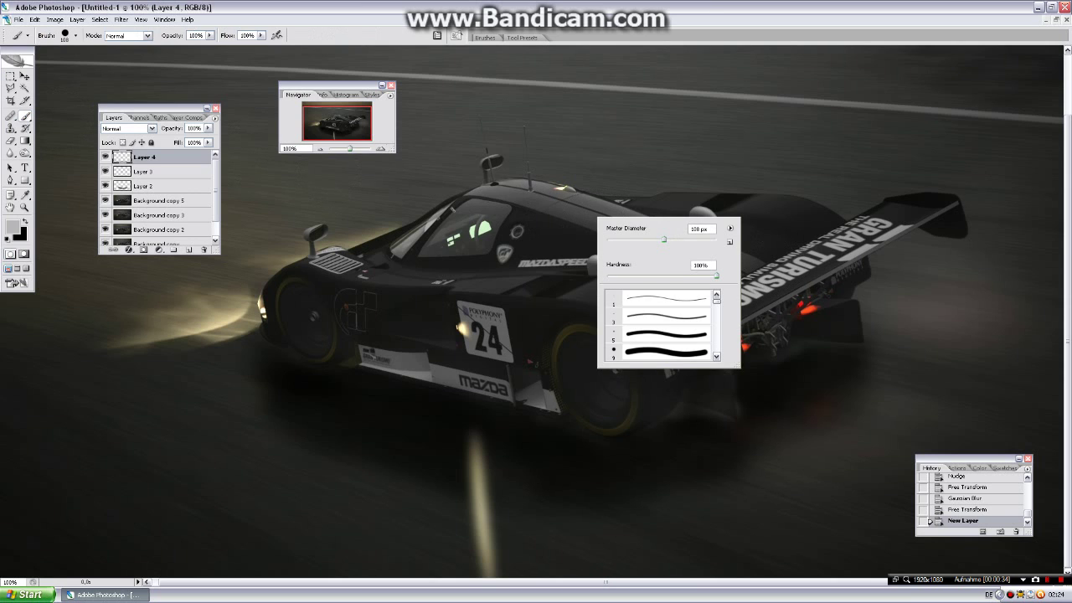
scroll(661, 327, "down", 3)
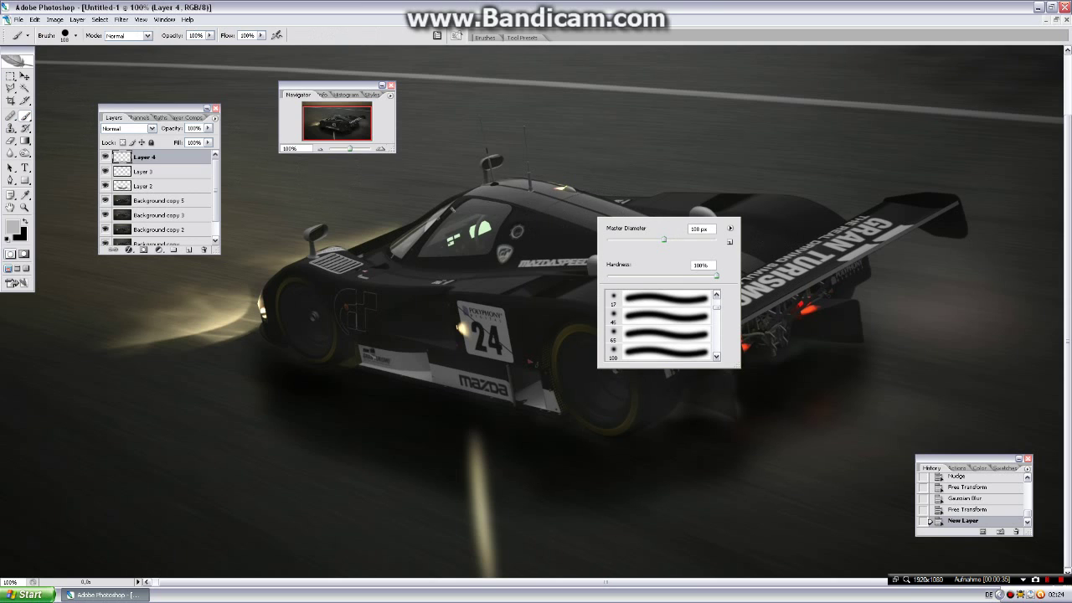
scroll(662, 327, "down", 3)
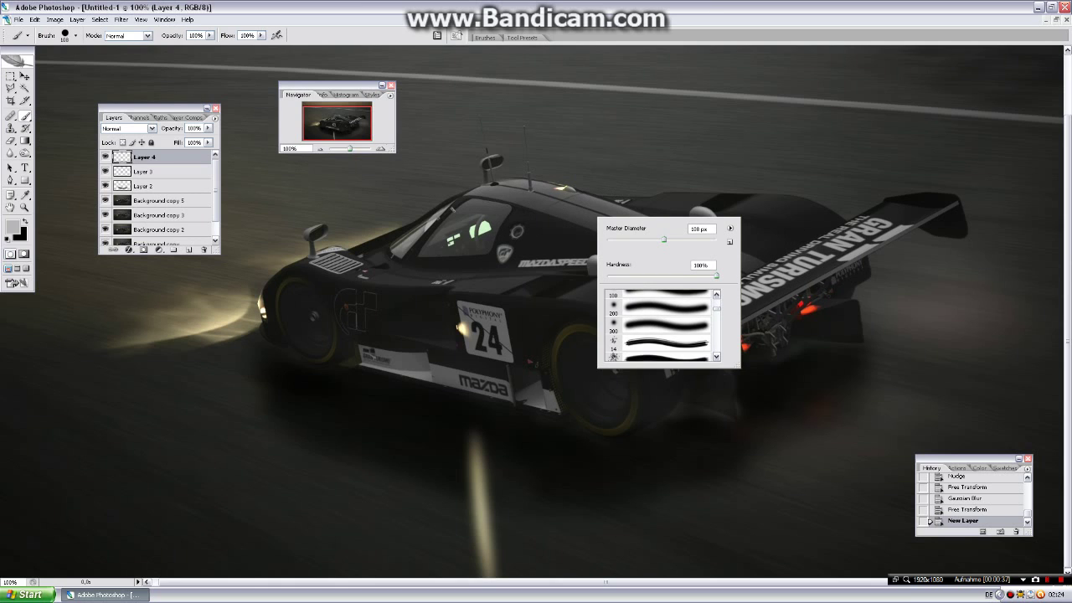
scroll(662, 327, "down", 2)
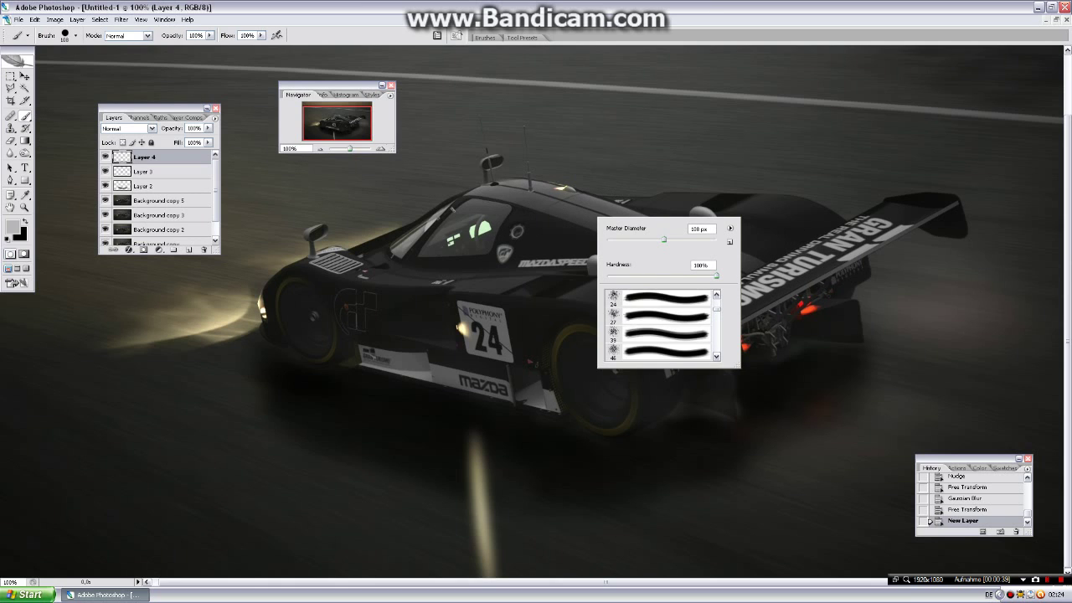
scroll(662, 327, "down", 1)
scroll(662, 326, "down", 1)
scroll(662, 326, "down", 1)
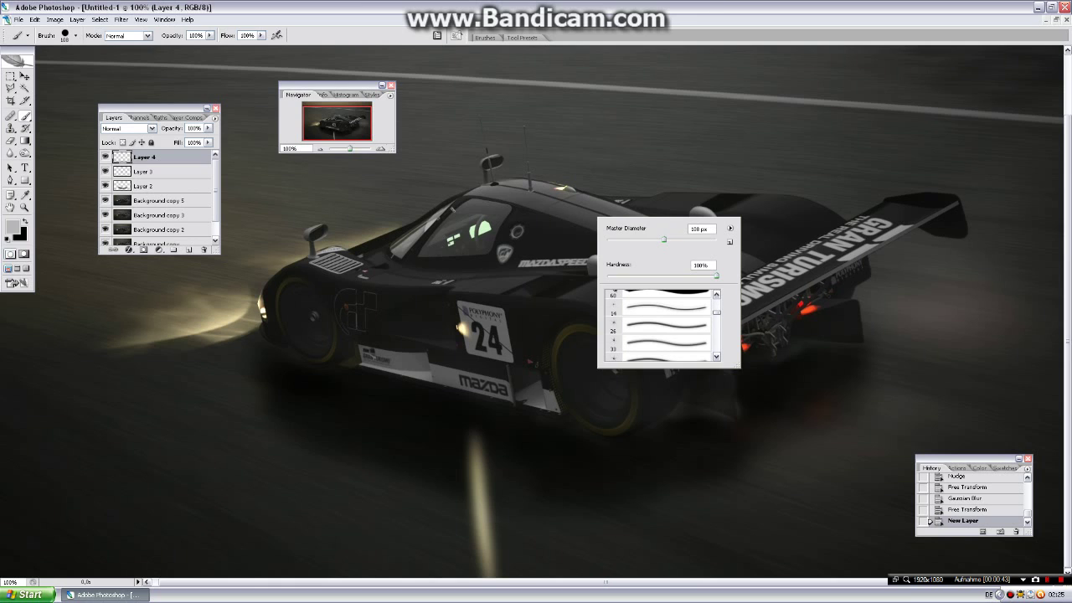
scroll(661, 327, "down", 1)
scroll(662, 326, "down", 1)
scroll(665, 326, "down", 1)
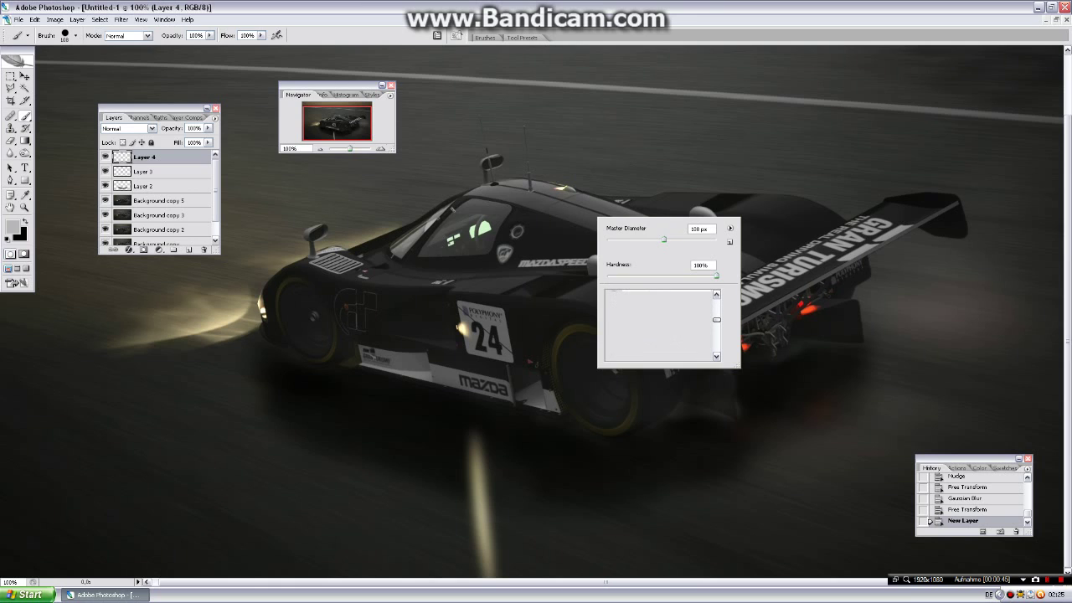
scroll(662, 326, "down", 1)
scroll(662, 326, "down", 1)
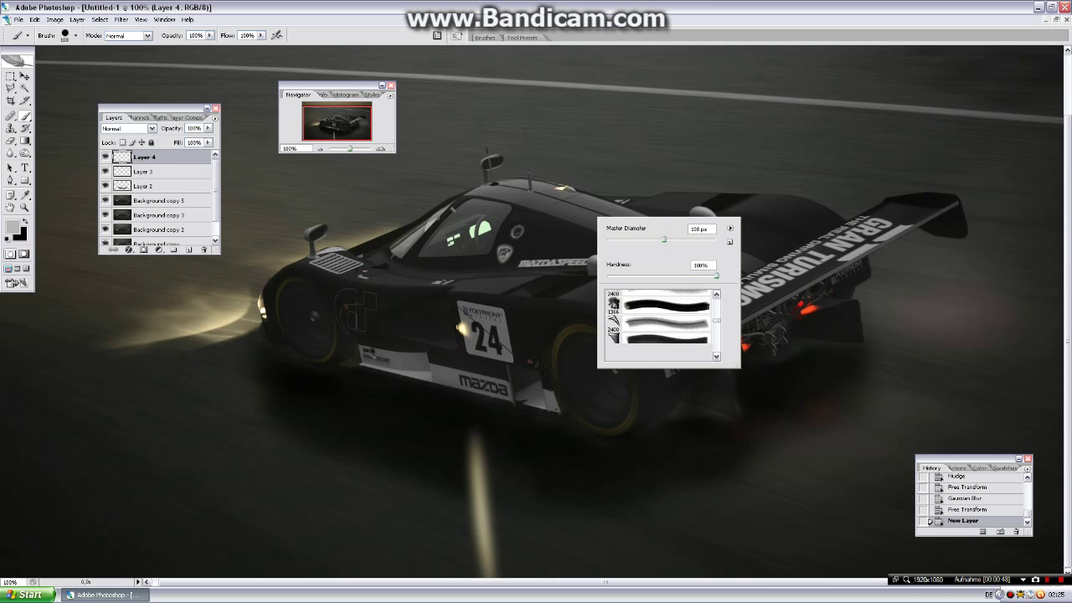
scroll(662, 327, "down", 1)
scroll(661, 326, "down", 1)
scroll(662, 327, "down", 1)
scroll(662, 327, "down", 1)
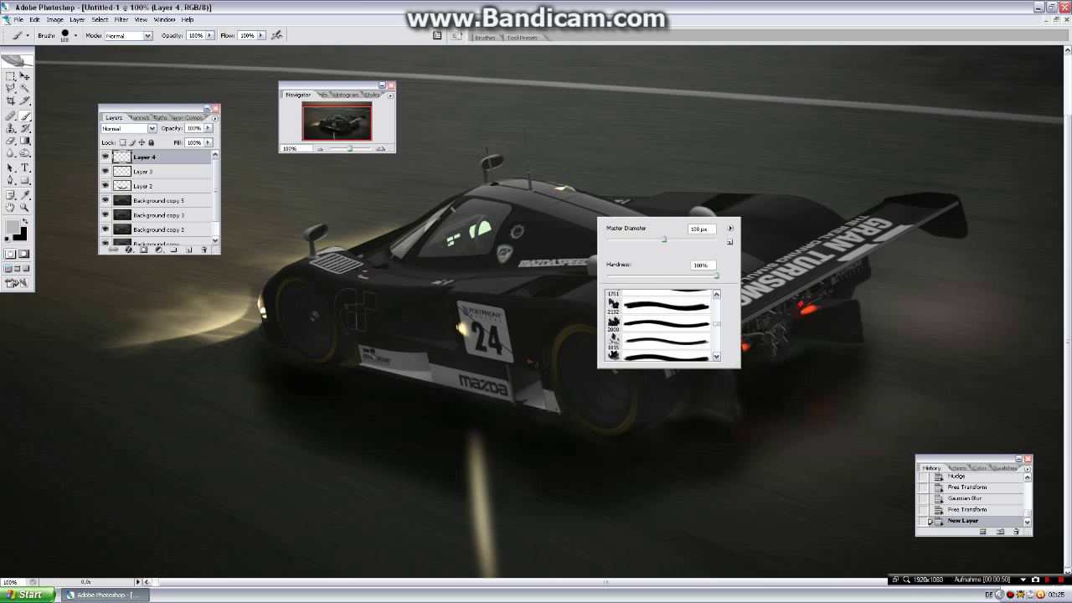
scroll(662, 326, "down", 1)
scroll(662, 327, "down", 1)
scroll(662, 327, "down", 2)
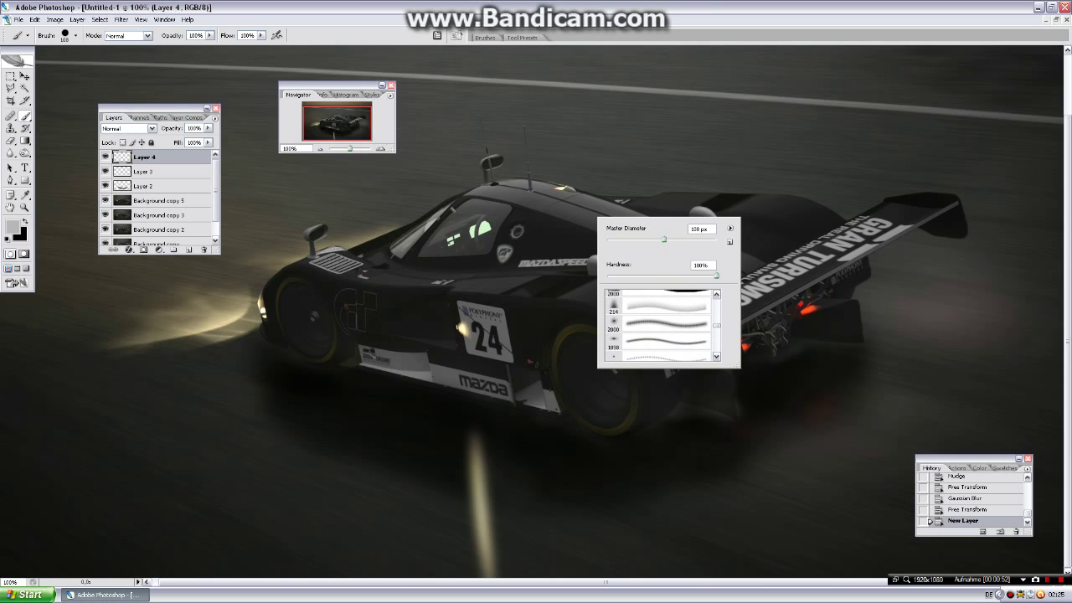
scroll(662, 326, "down", 1)
scroll(662, 327, "down", 1)
scroll(662, 327, "down", 1)
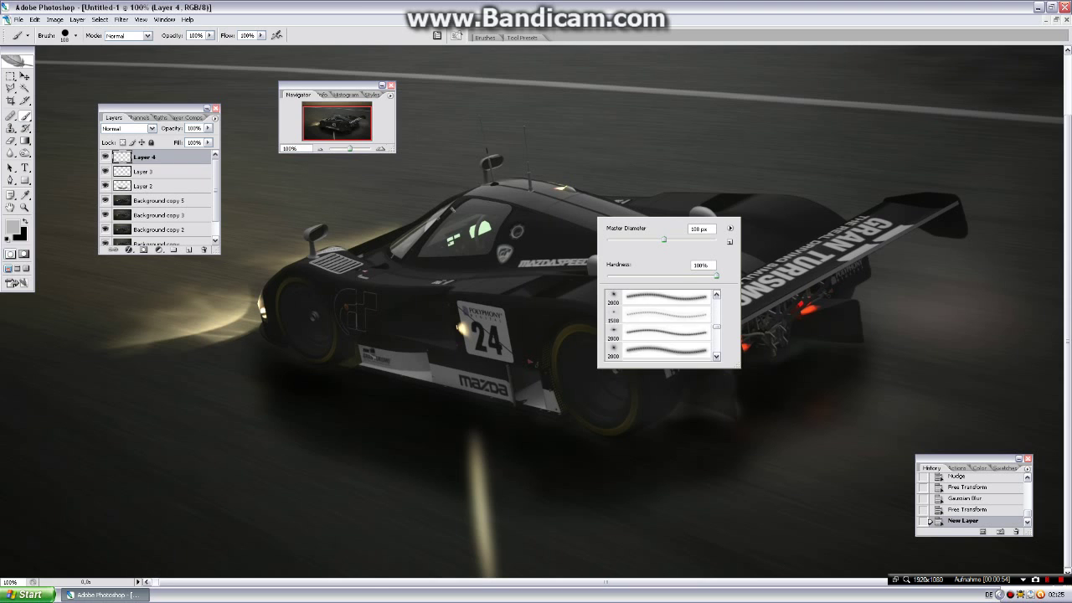
scroll(662, 326, "down", 2)
scroll(662, 327, "down", 2)
scroll(662, 327, "down", 1)
scroll(661, 326, "down", 2)
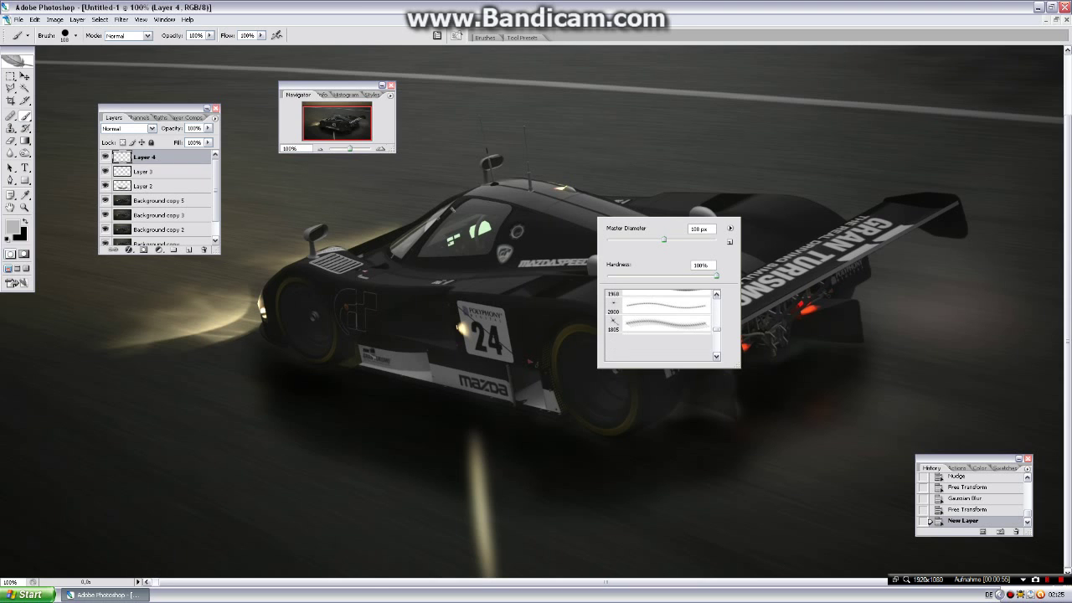
left_click(666, 335)
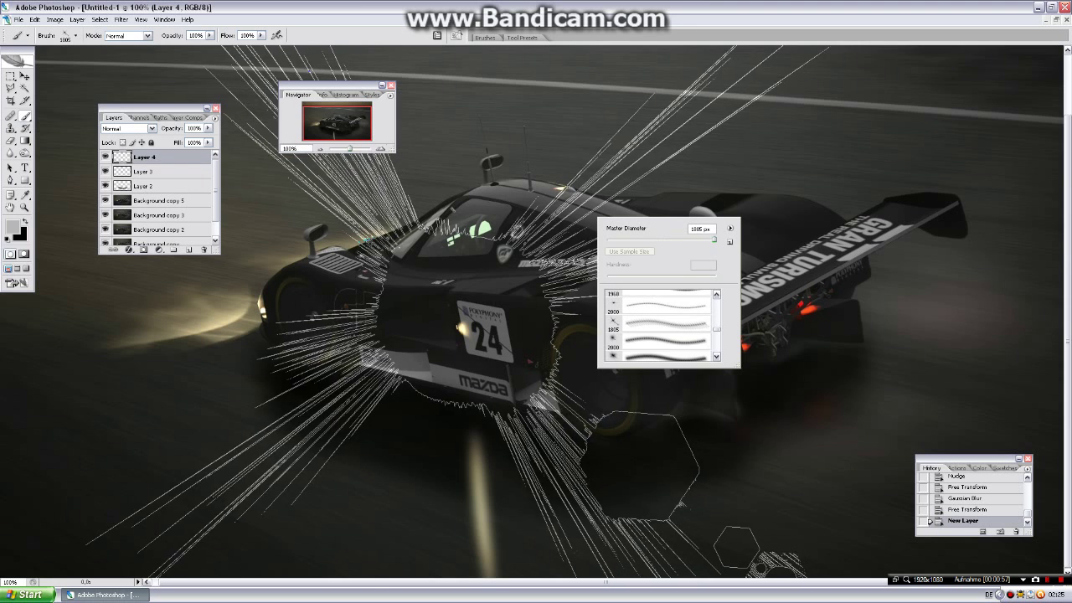
scroll(666, 326, "down", 1)
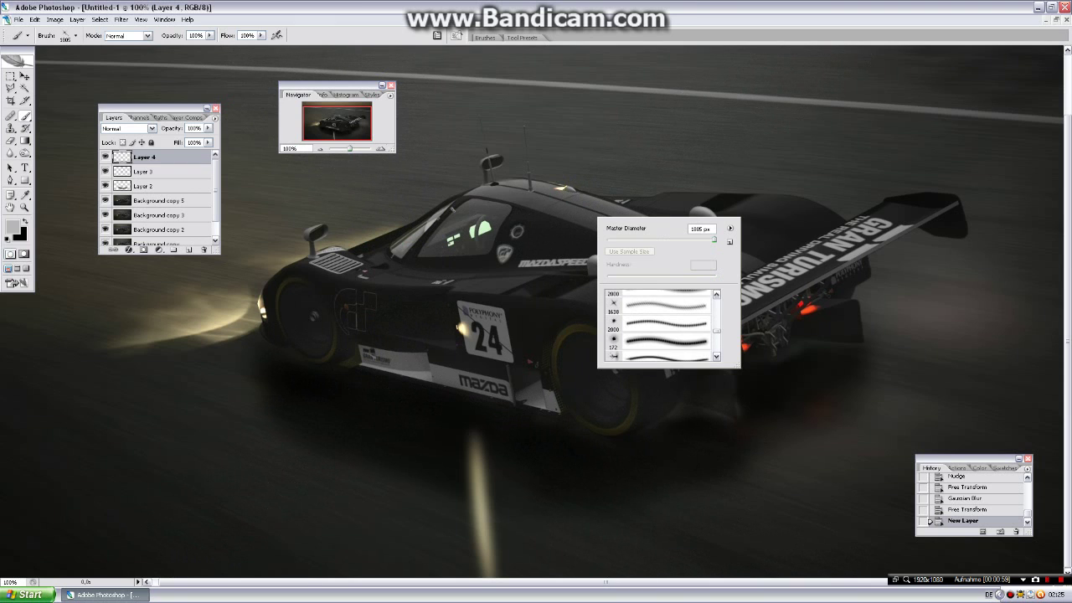
scroll(666, 327, "down", 1)
left_click(666, 331)
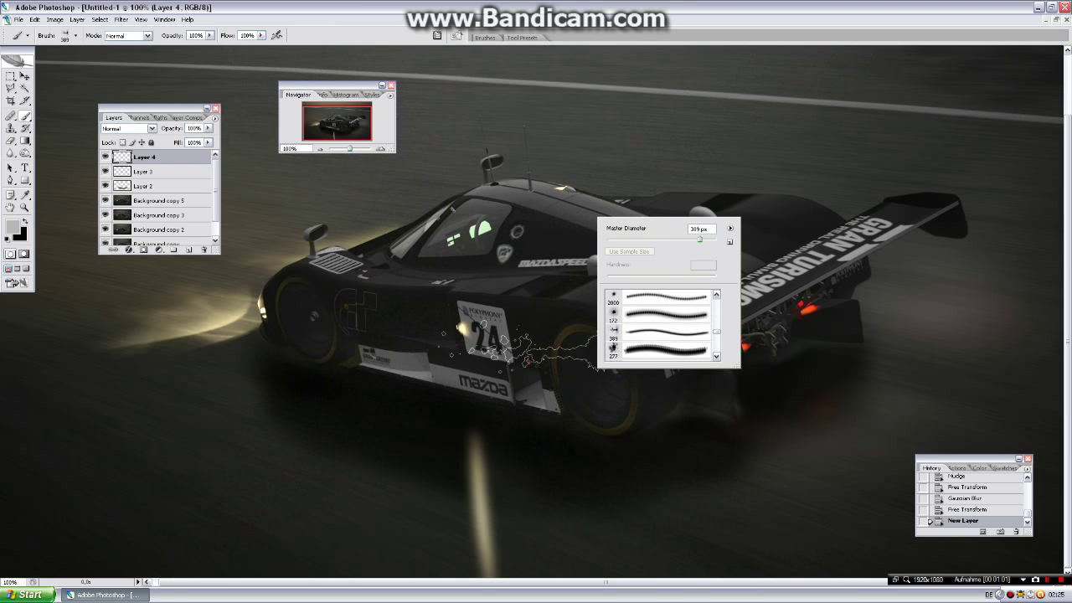
scroll(666, 331, "down", 2)
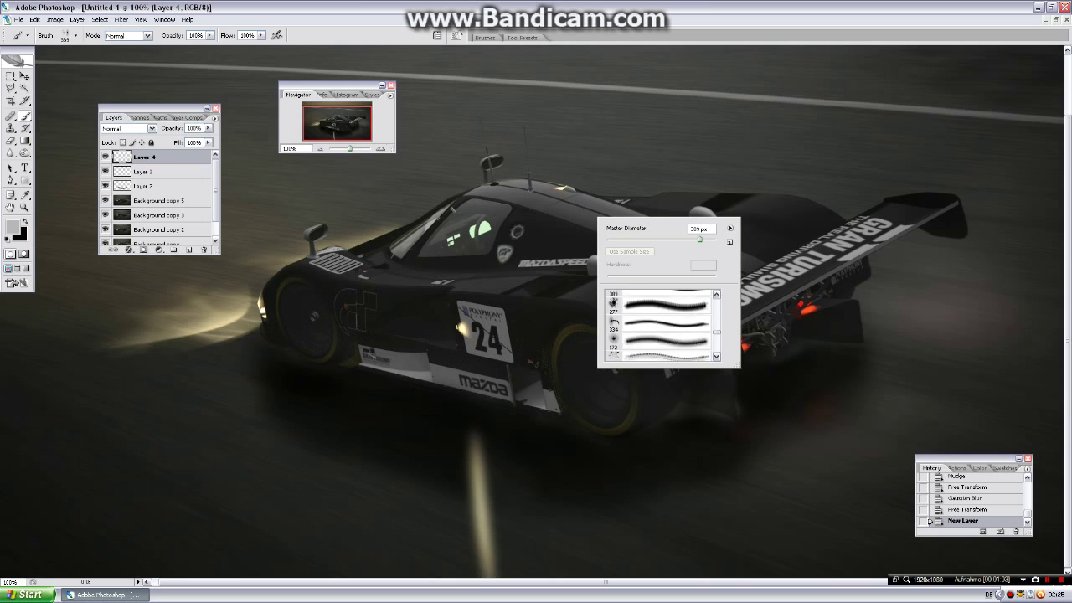
scroll(666, 331, "down", 2)
scroll(666, 331, "down", 2)
scroll(666, 331, "down", 2)
scroll(666, 326, "down", 2)
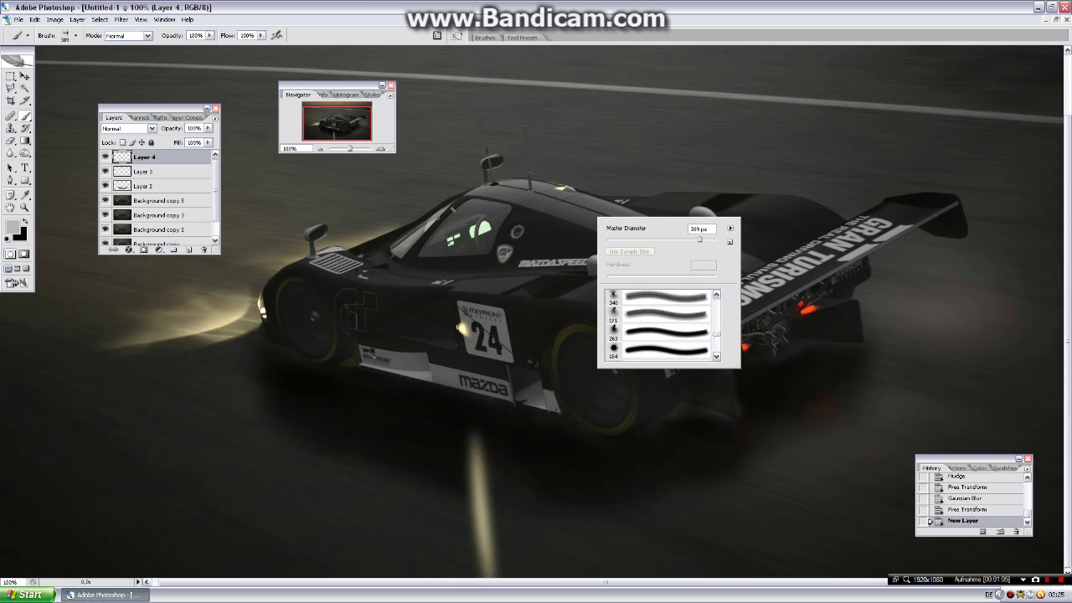
scroll(666, 327, "down", 2)
scroll(666, 327, "down", 1)
scroll(666, 327, "down", 1)
scroll(666, 327, "down", 2)
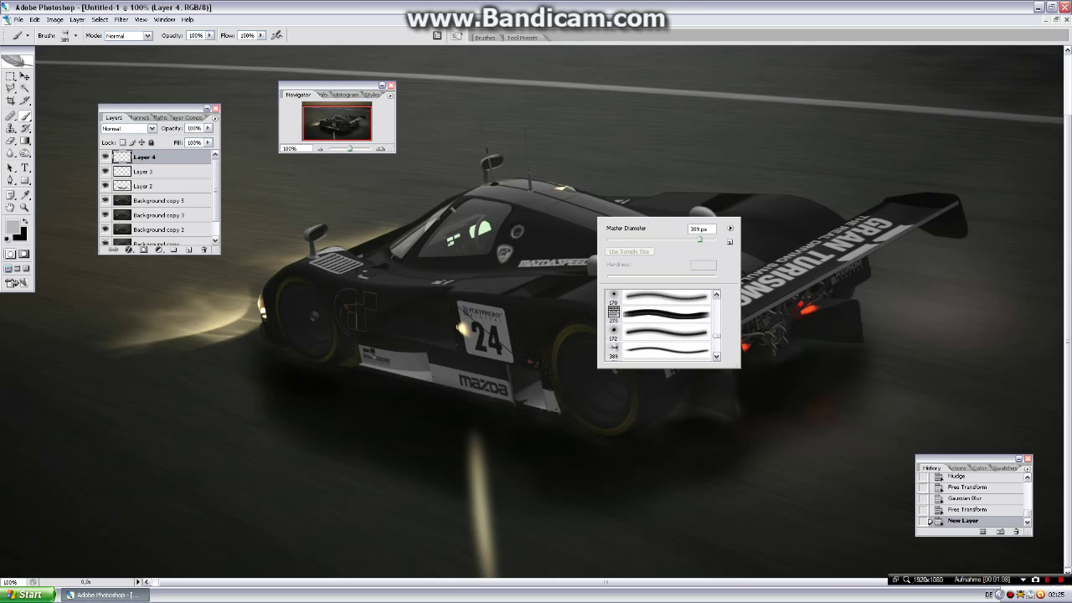
left_click(666, 331)
scroll(666, 331, "down", 2)
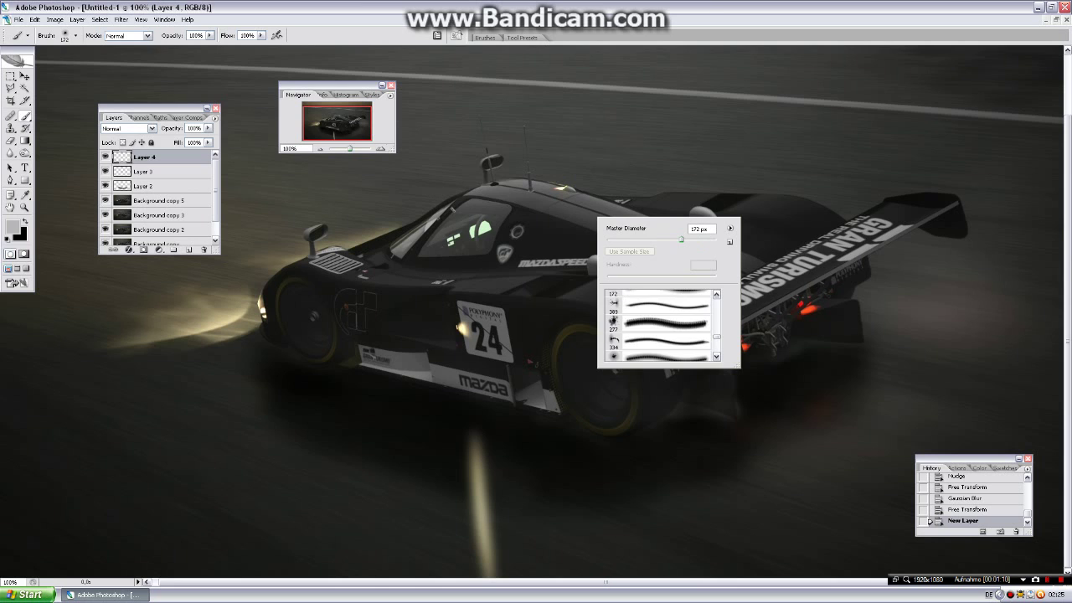
scroll(666, 331, "down", 1)
scroll(666, 331, "down", 1)
scroll(662, 327, "down", 2)
scroll(662, 327, "down", 1)
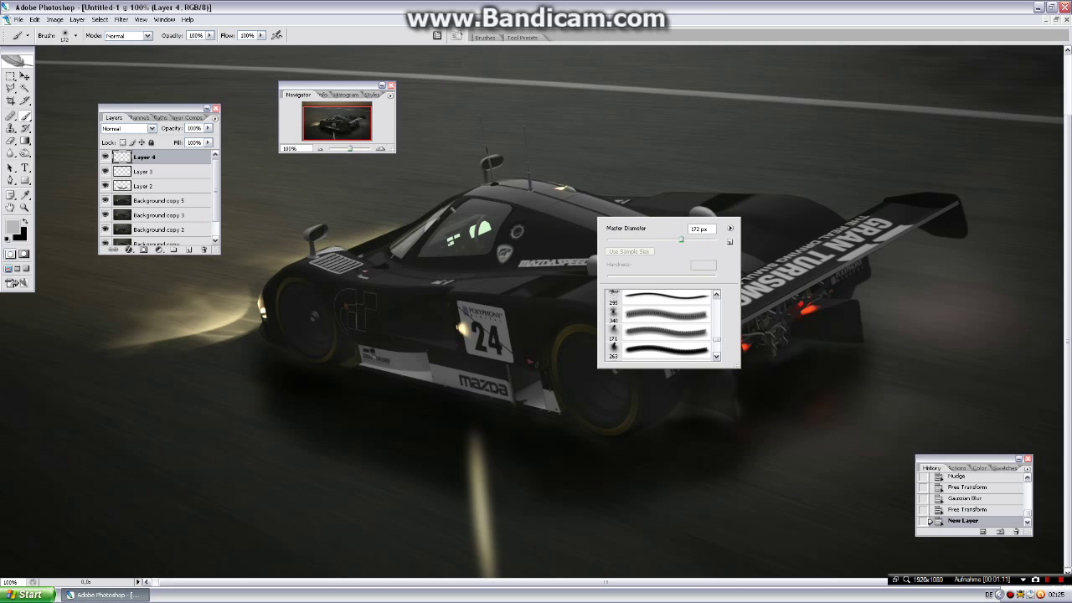
scroll(662, 327, "down", 1)
scroll(662, 327, "down", 2)
scroll(661, 327, "down", 1)
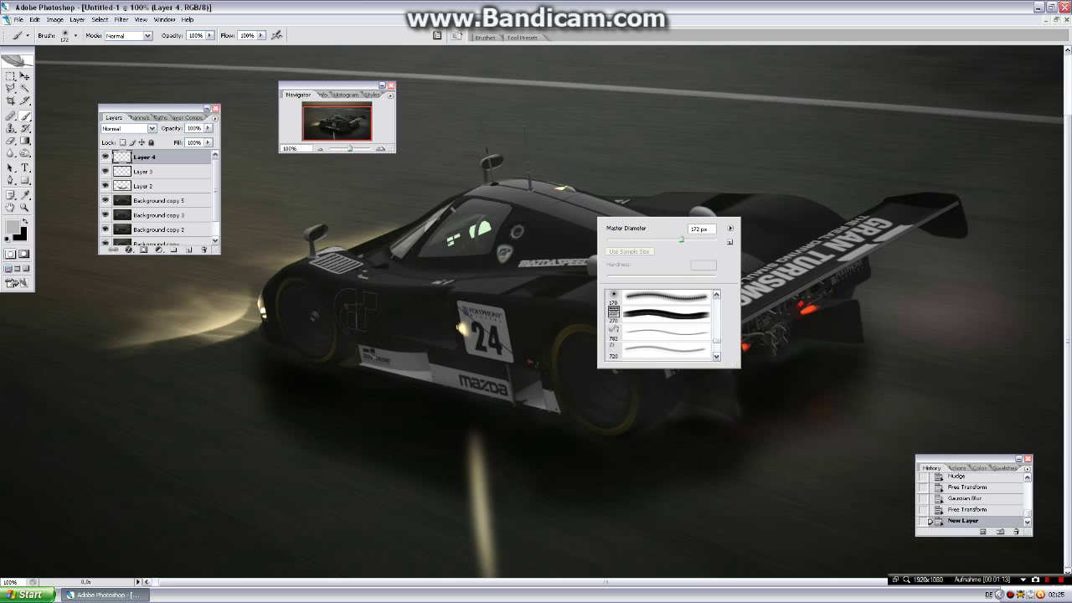
left_click(661, 333)
Step: Stamp one white water-spray splash on the track behind the Mazda's rear wheel
key("Return")
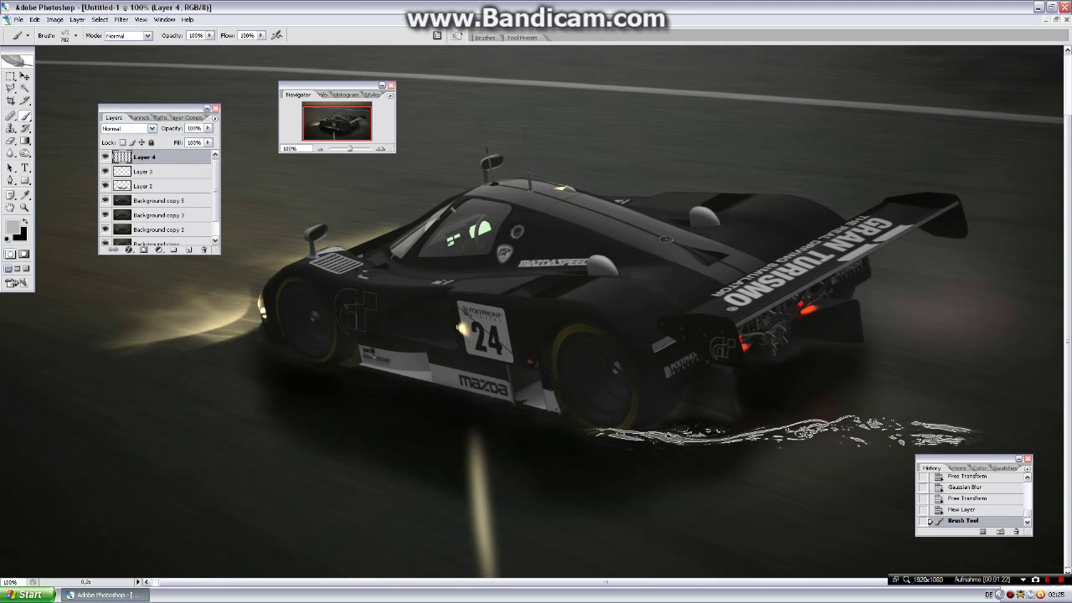
left_click(783, 432)
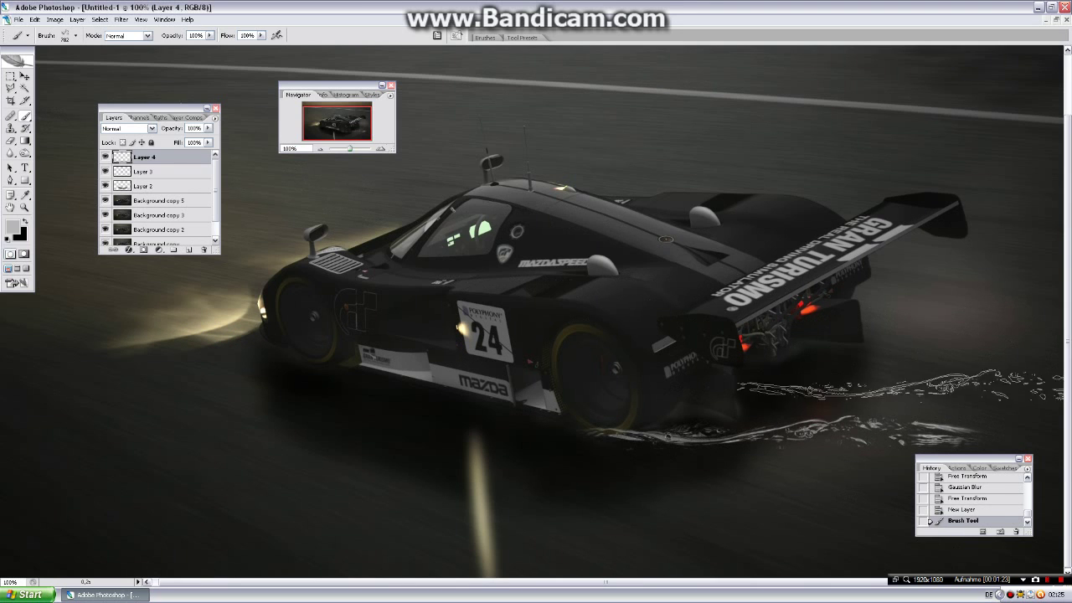
left_click_drag(972, 459, 529, 218)
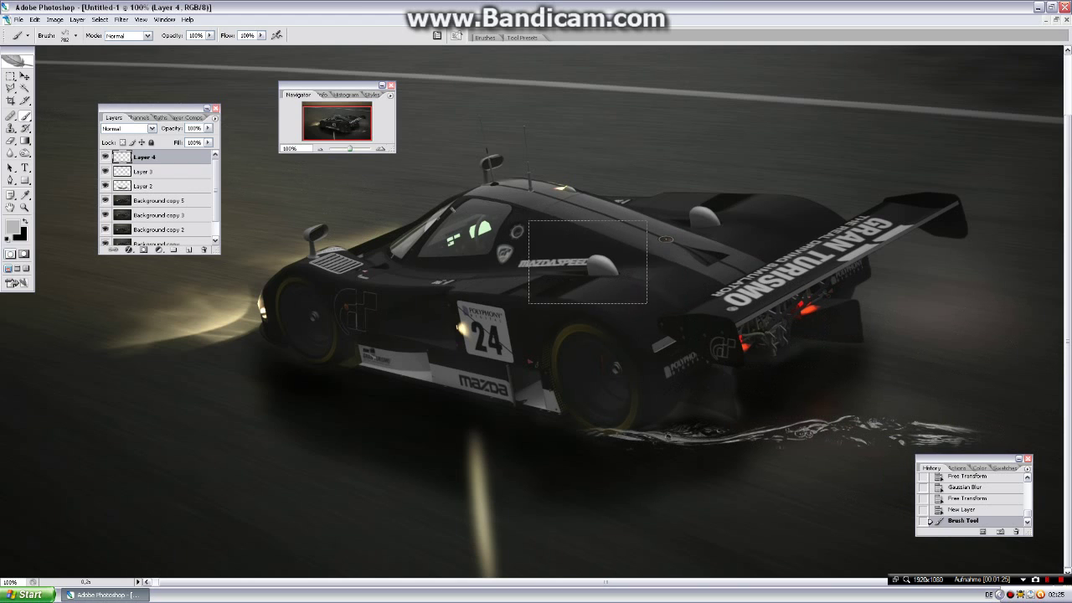
Step: Free-transform the splash into a long, narrow streak along the road behind the rear wheel
key("m")
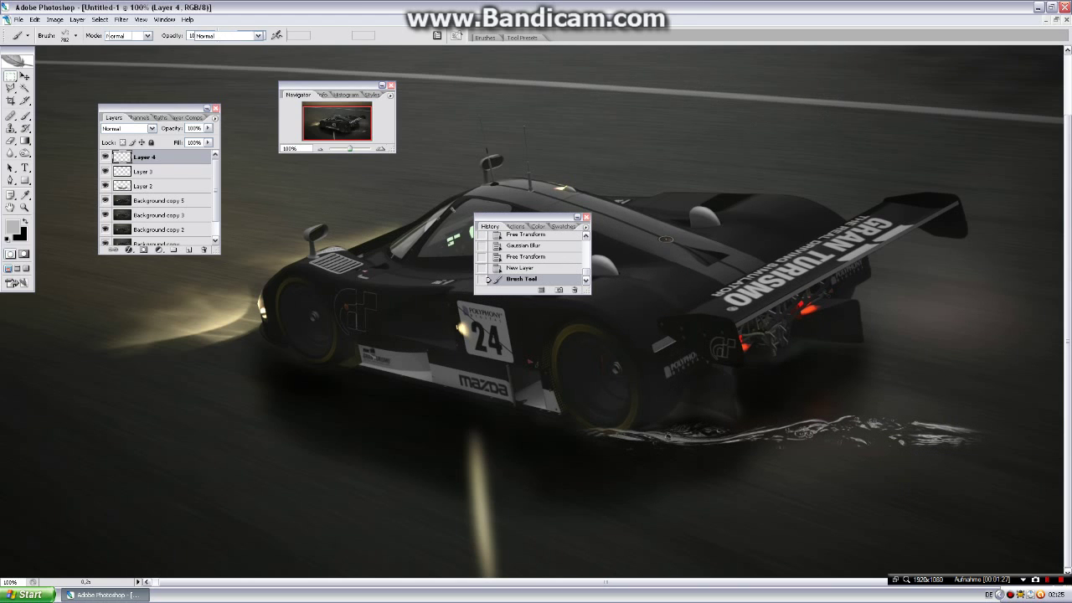
right_click(892, 437)
left_click(923, 519)
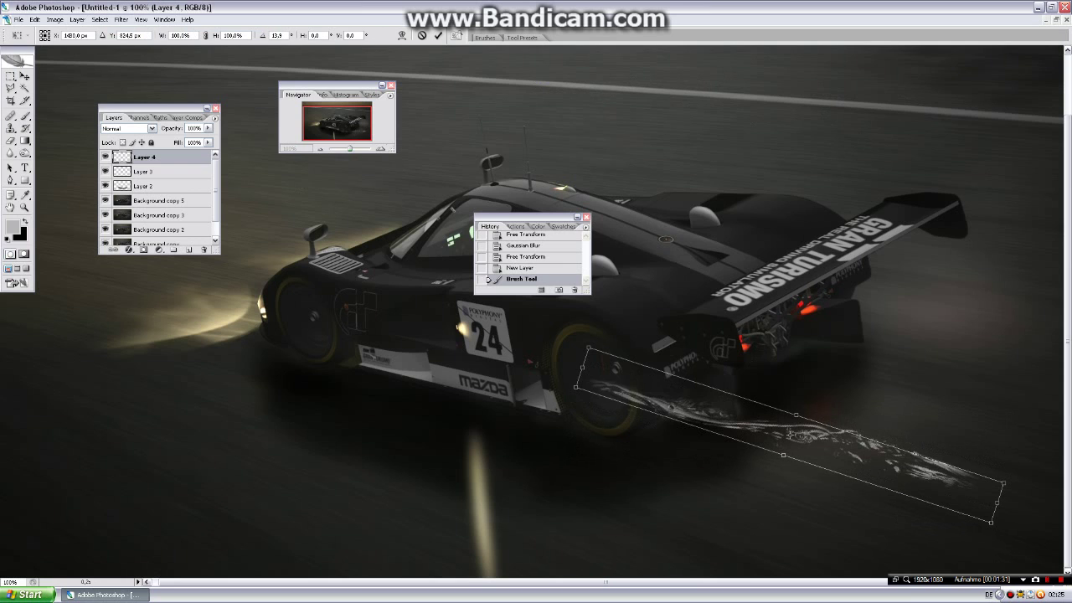
left_click_drag(616, 367, 624, 356)
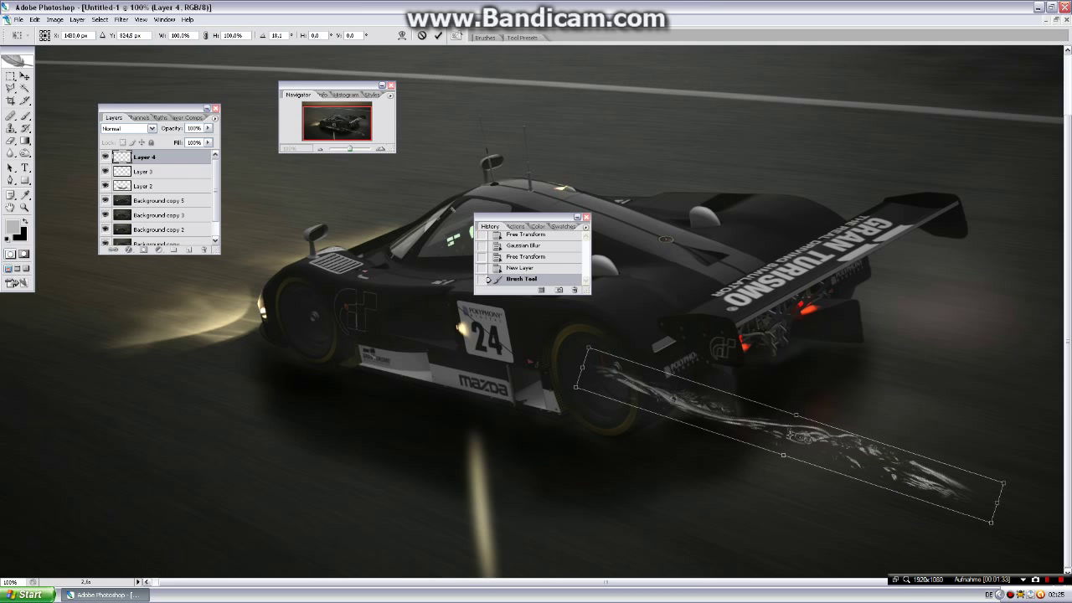
left_click_drag(790, 434, 787, 484)
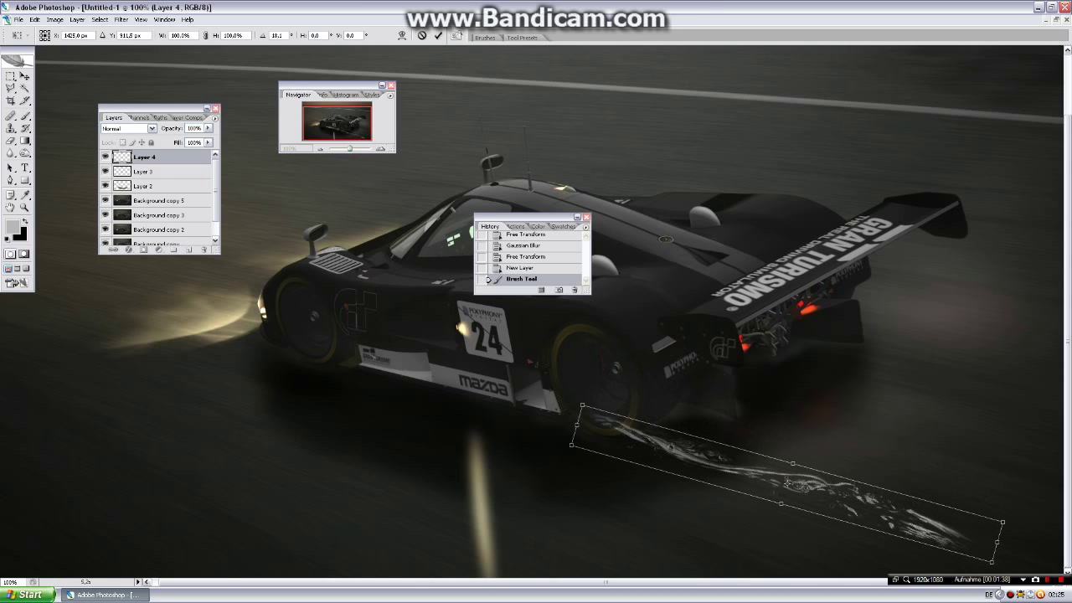
left_click_drag(590, 384, 578, 404)
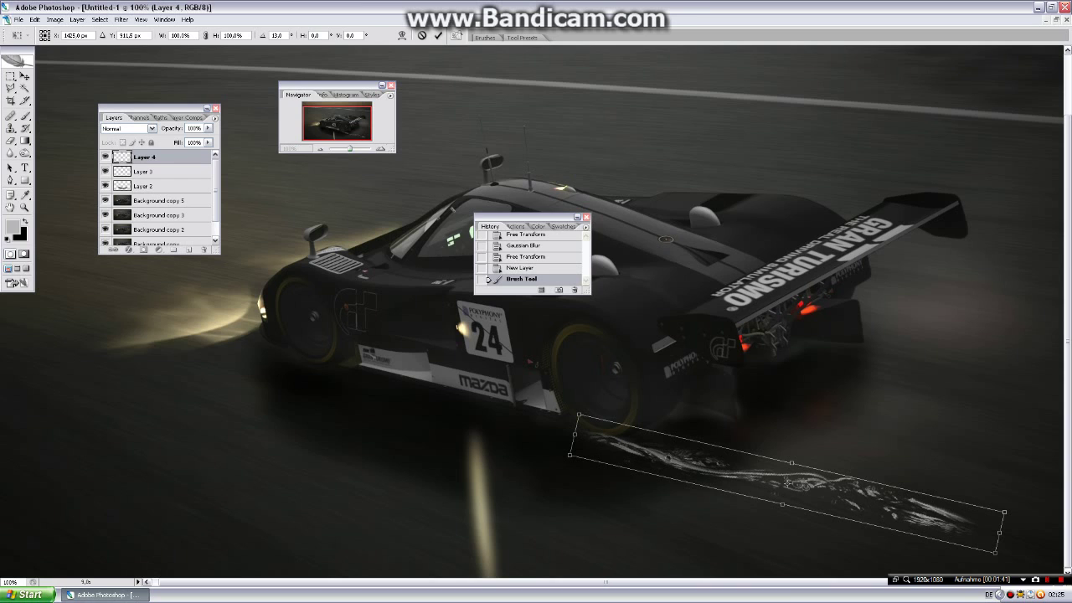
left_click_drag(999, 532, 1068, 553)
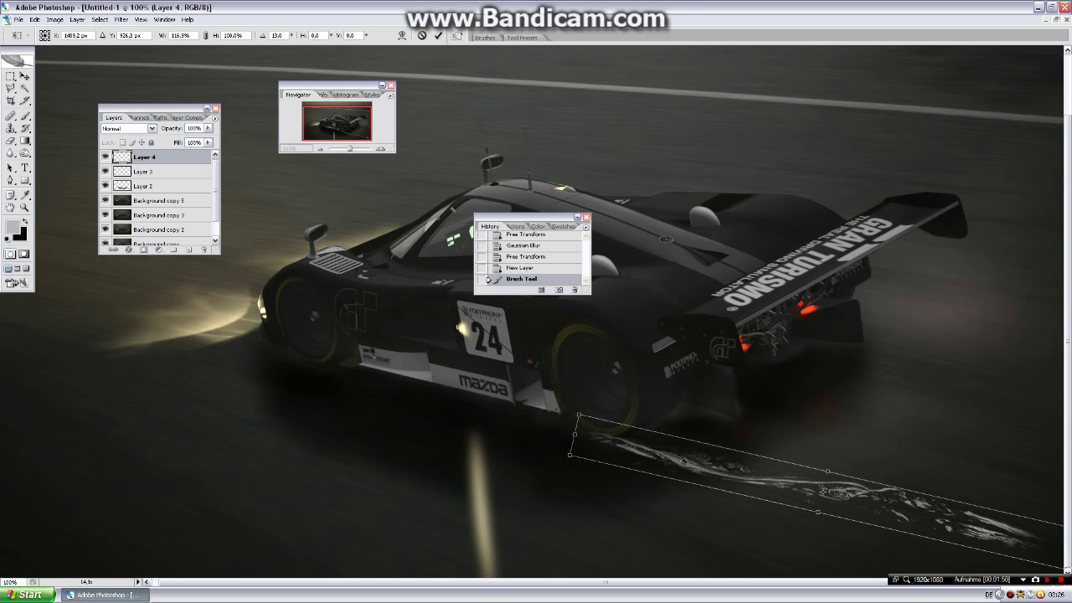
left_click_drag(574, 434, 576, 427)
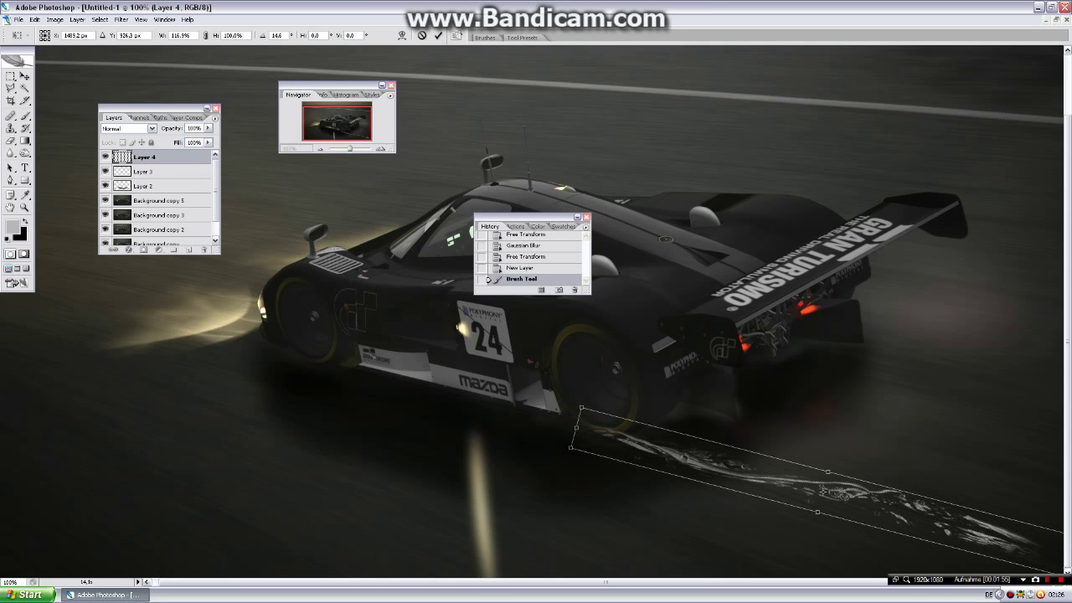
left_click_drag(823, 493, 827, 495)
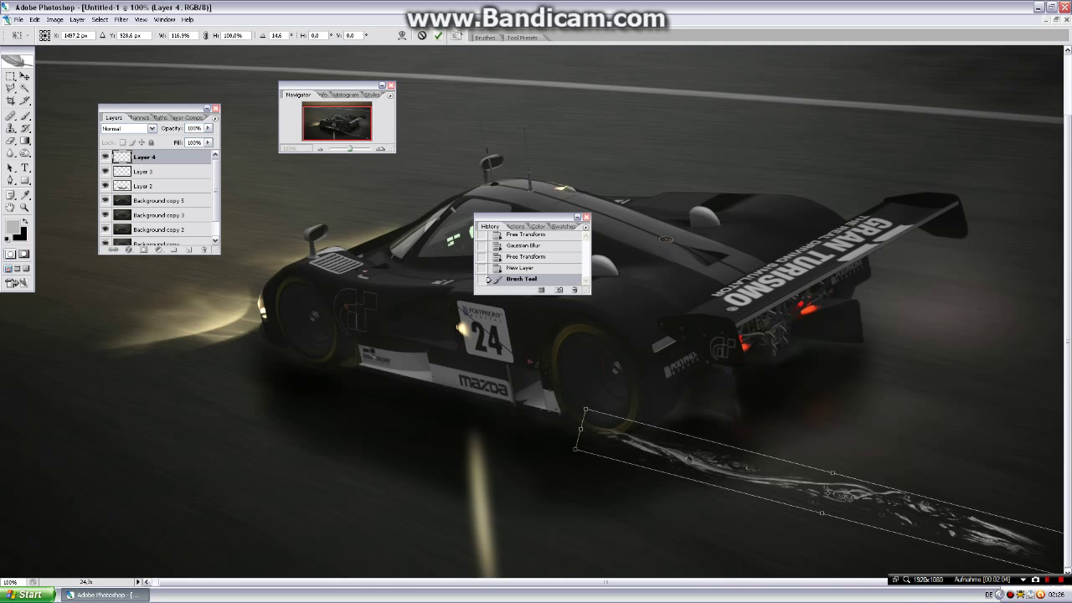
left_click(438, 35)
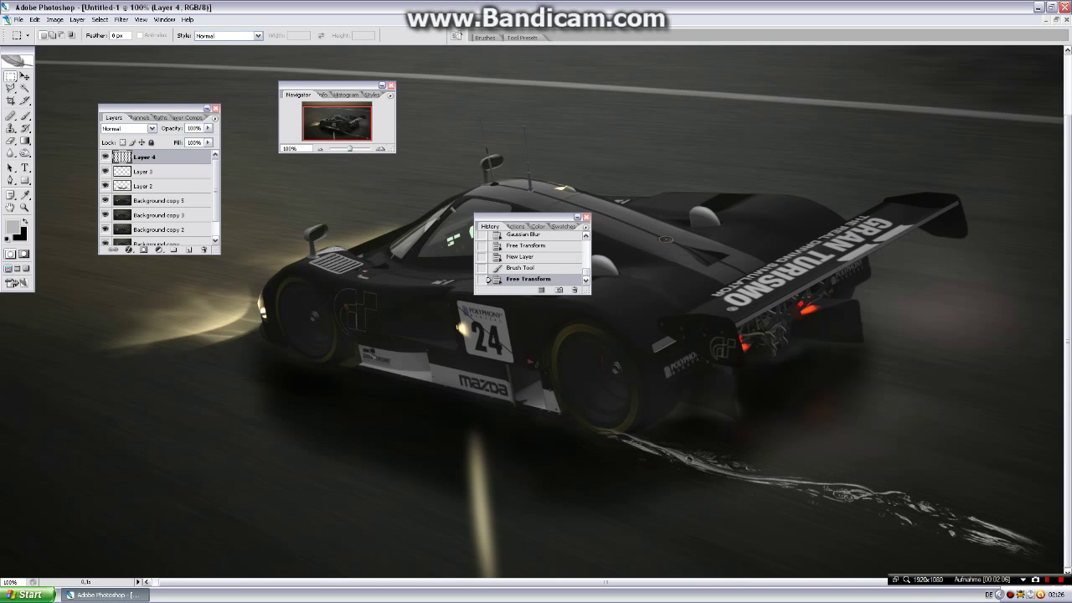
Step: Duplicate the splash layer and shift the copy up and right over the original
right_click(838, 392)
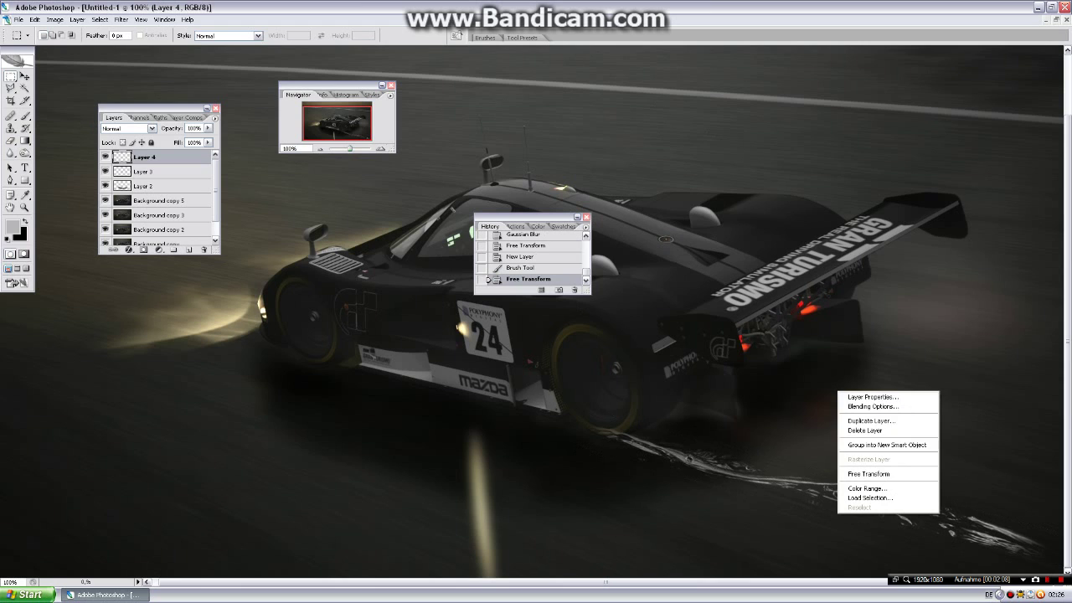
left_click(871, 420)
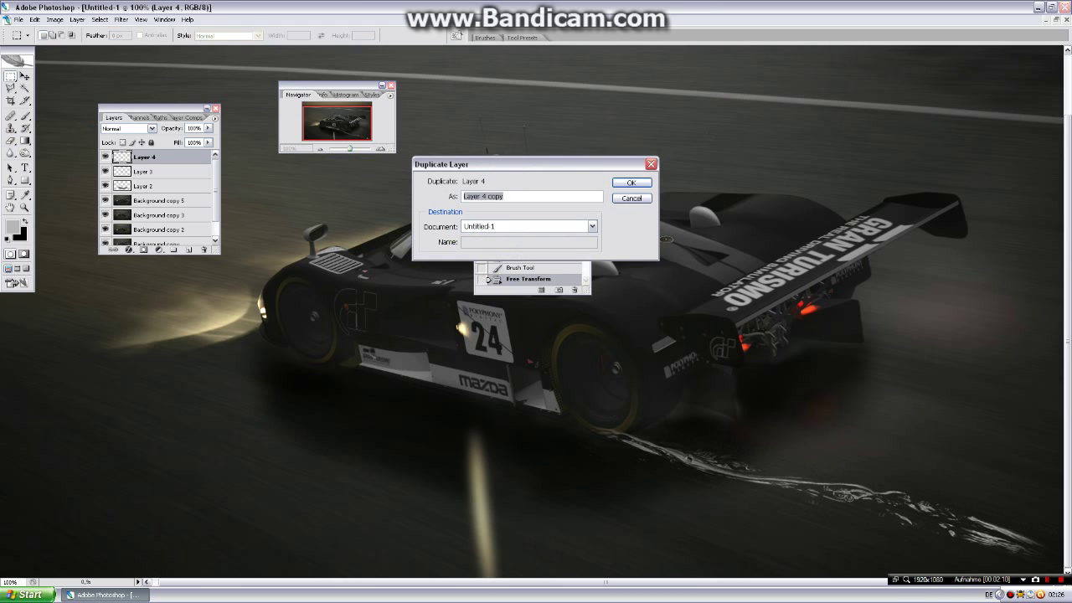
left_click(632, 183)
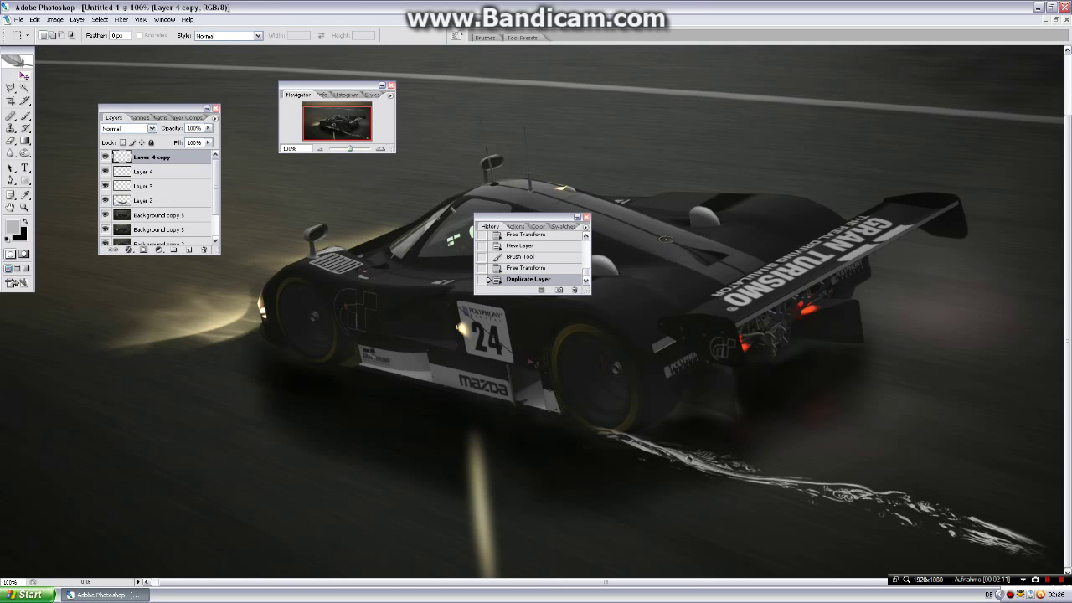
key("v")
mouse_move(838, 469)
left_mouse_down()
mouse_move(862, 448)
mouse_move(856, 459)
left_mouse_up()
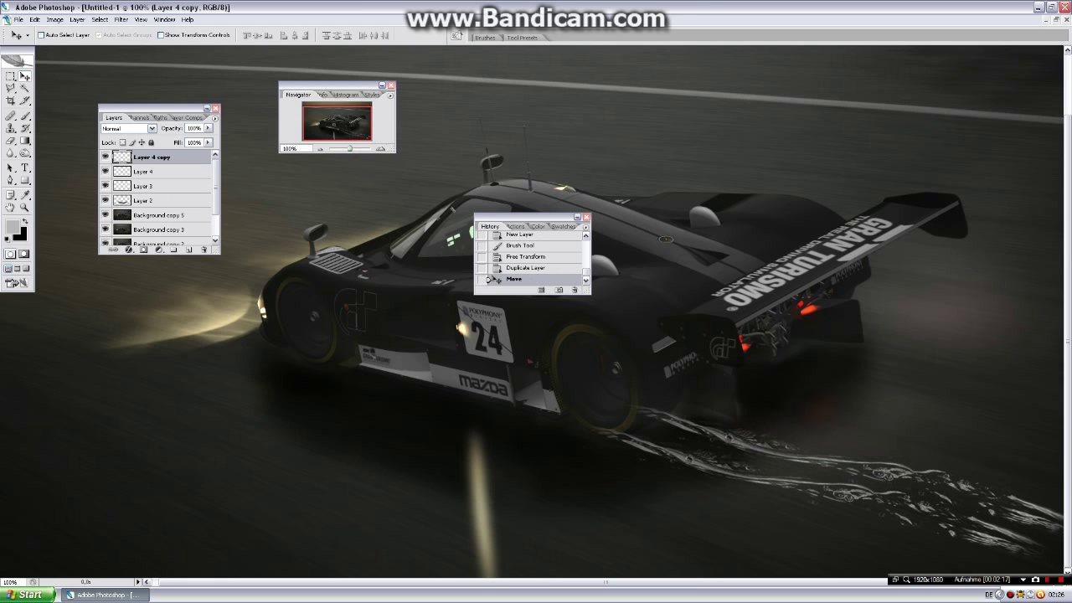
Step: Erase the copy beside the rear wheel and merge it down into Layer 4
left_click(11, 141)
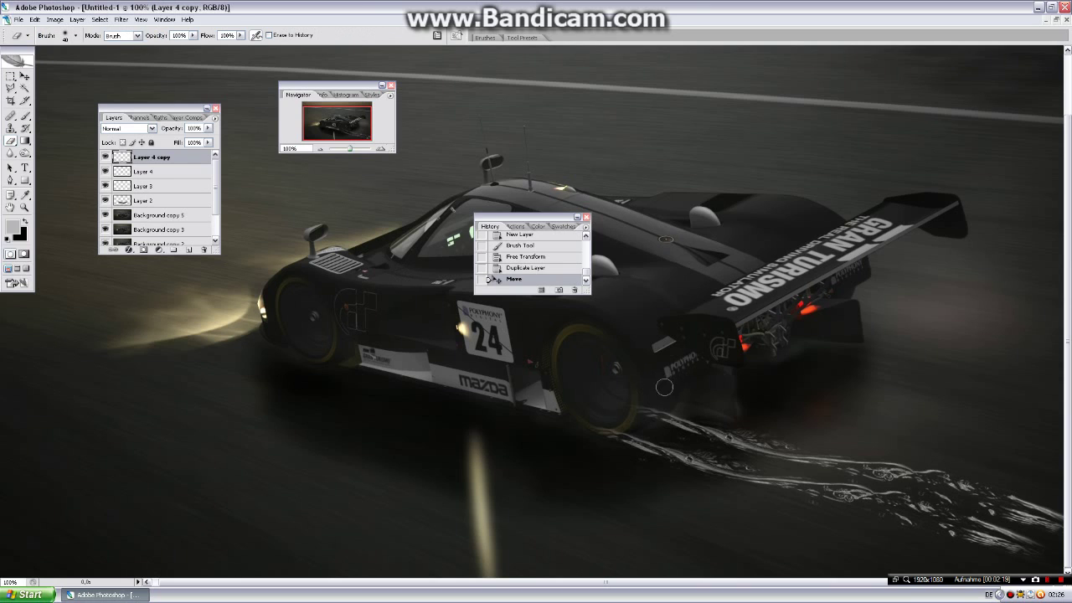
left_click_drag(666, 407, 652, 415)
left_click_drag(562, 378, 580, 383)
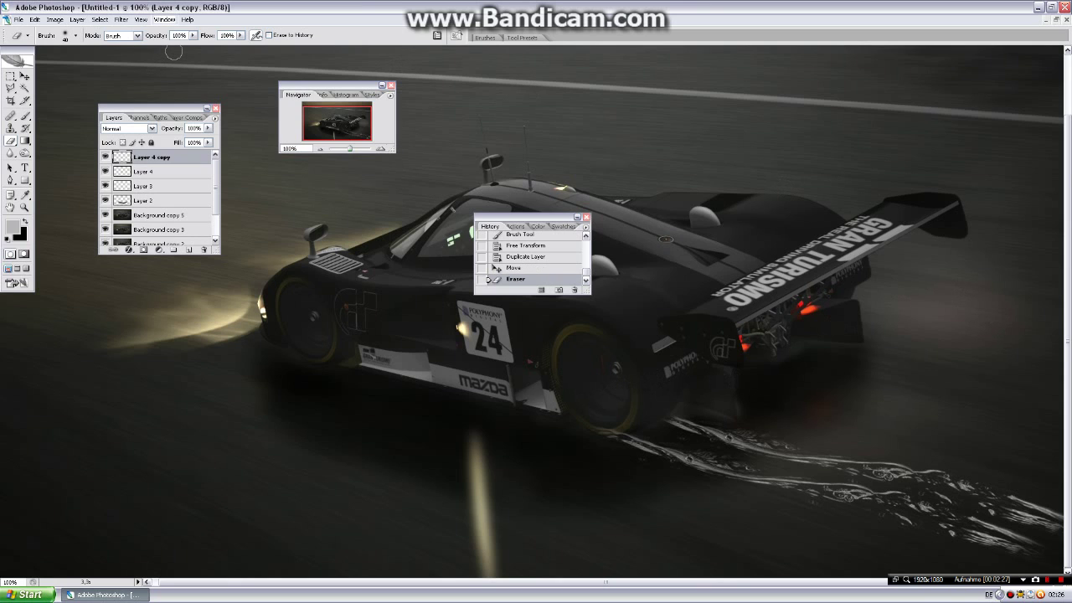
key("ctrl+e")
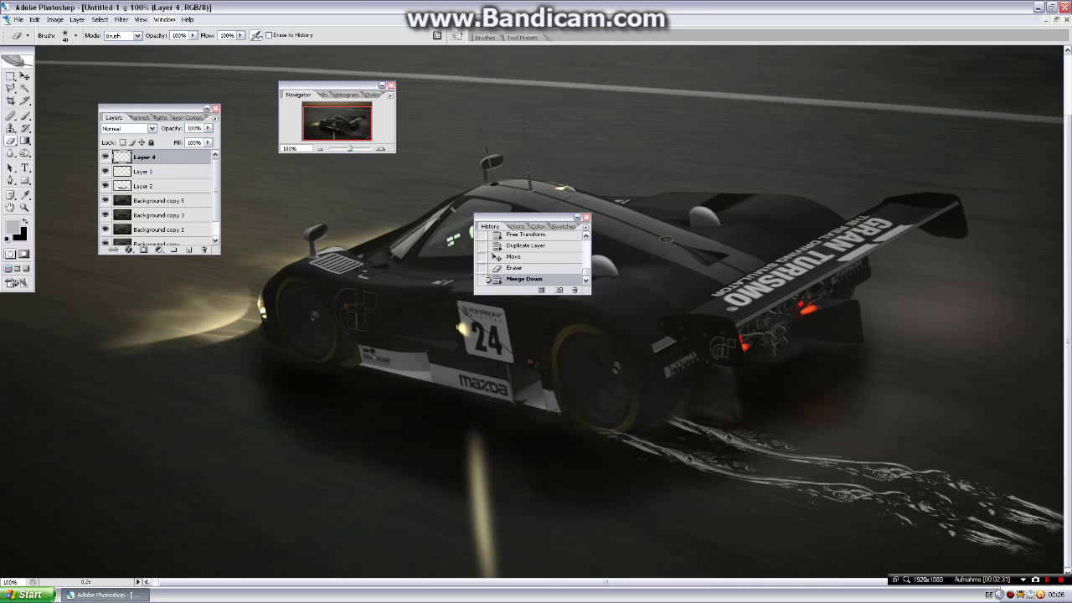
Step: Apply a Gaussian Blur of radius 10,1 pixels to the Layer 4 spray
left_click(122, 19)
mouse_move(127, 108)
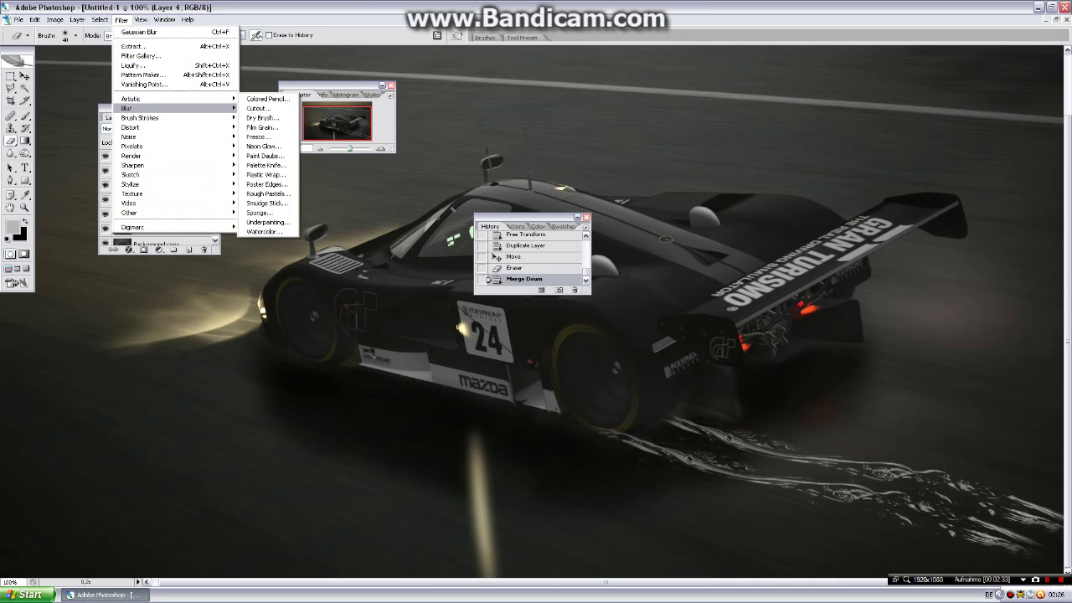
left_click(260, 145)
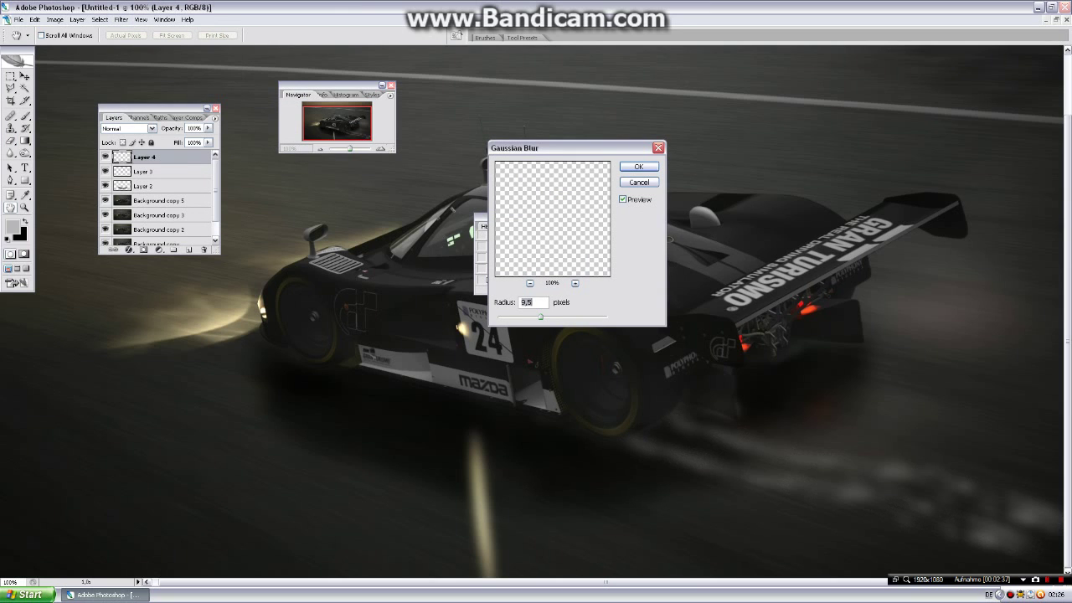
left_click_drag(540, 316, 544, 317)
key("Return")
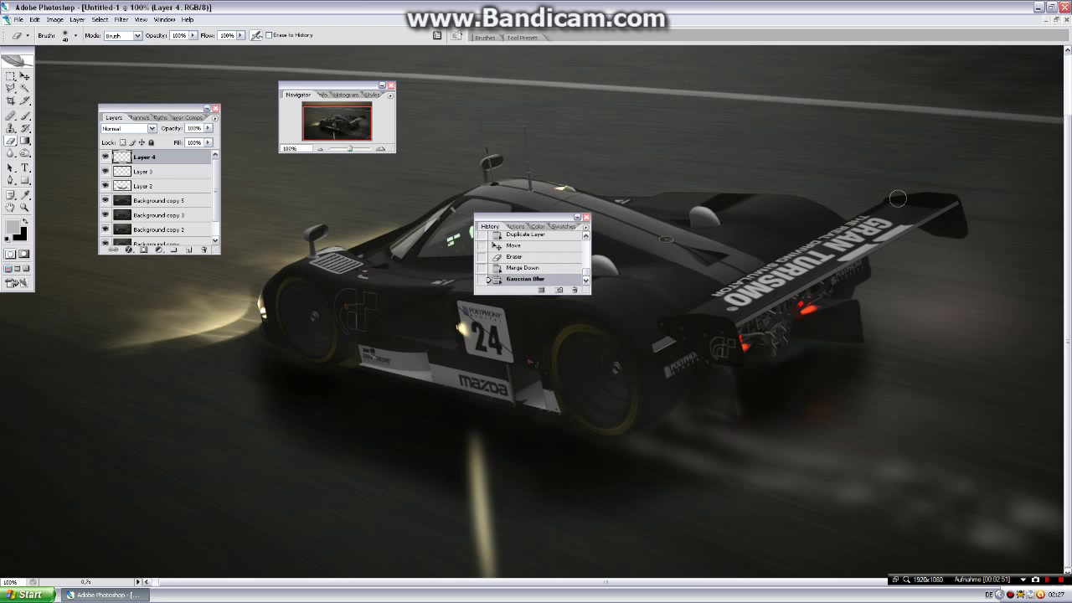
Step: Add new Layer 5 and set up a splash brush preset at 198 px
left_click(189, 249)
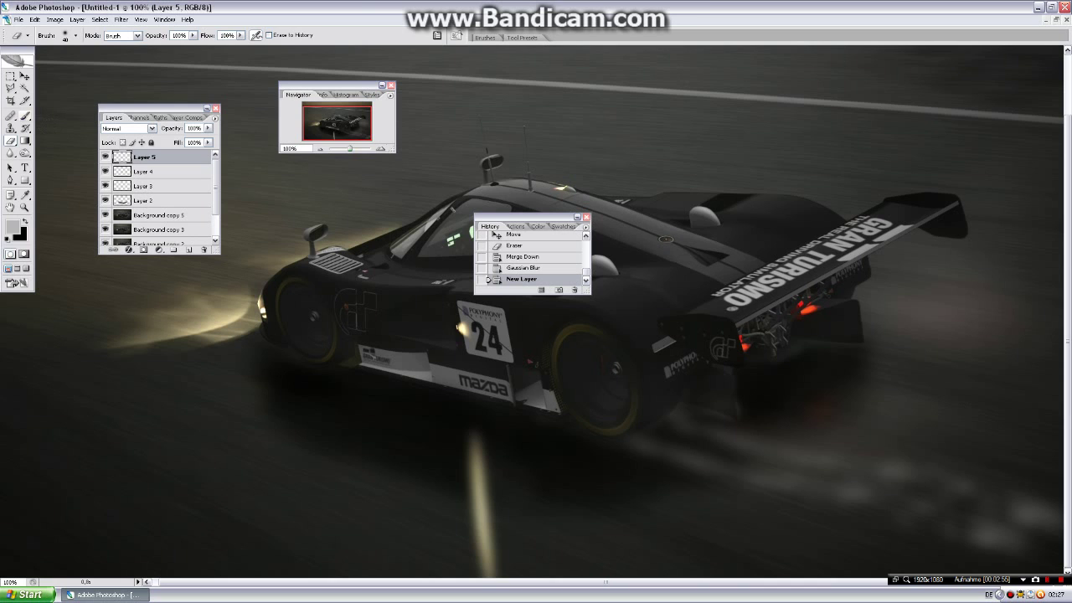
left_click(25, 115)
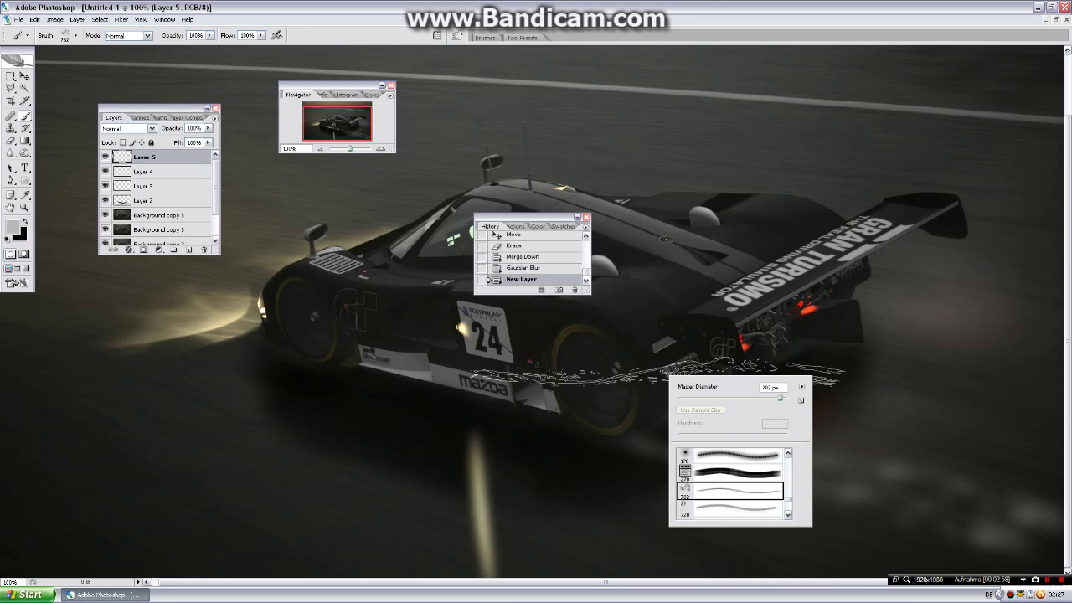
right_click(670, 377)
scroll(731, 481, "down", 2)
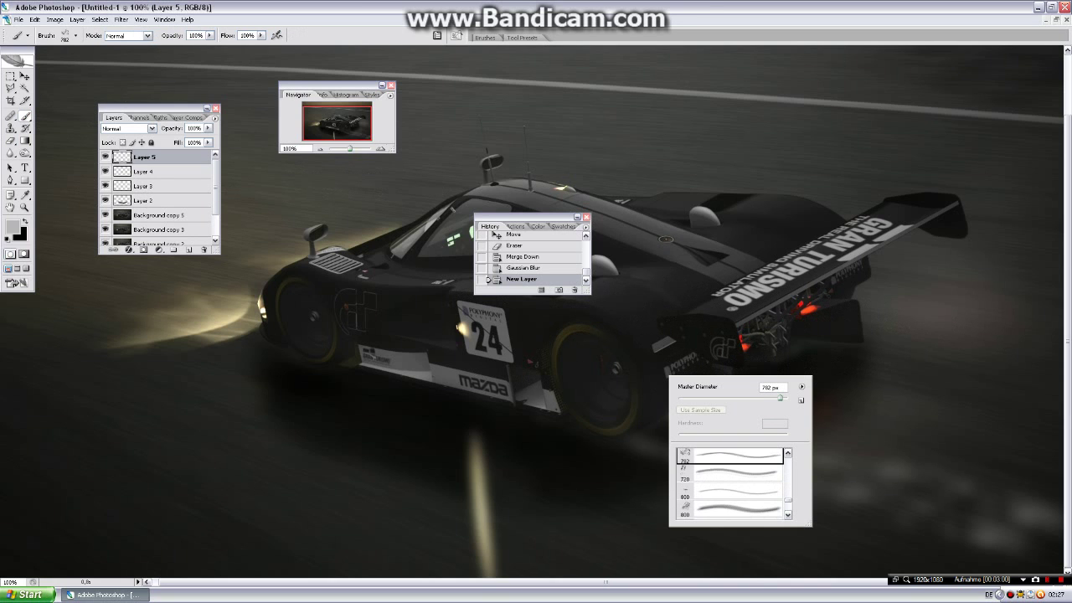
left_click(737, 470)
left_click_drag(779, 397, 781, 398)
scroll(730, 481, "down", 2)
left_click(737, 484)
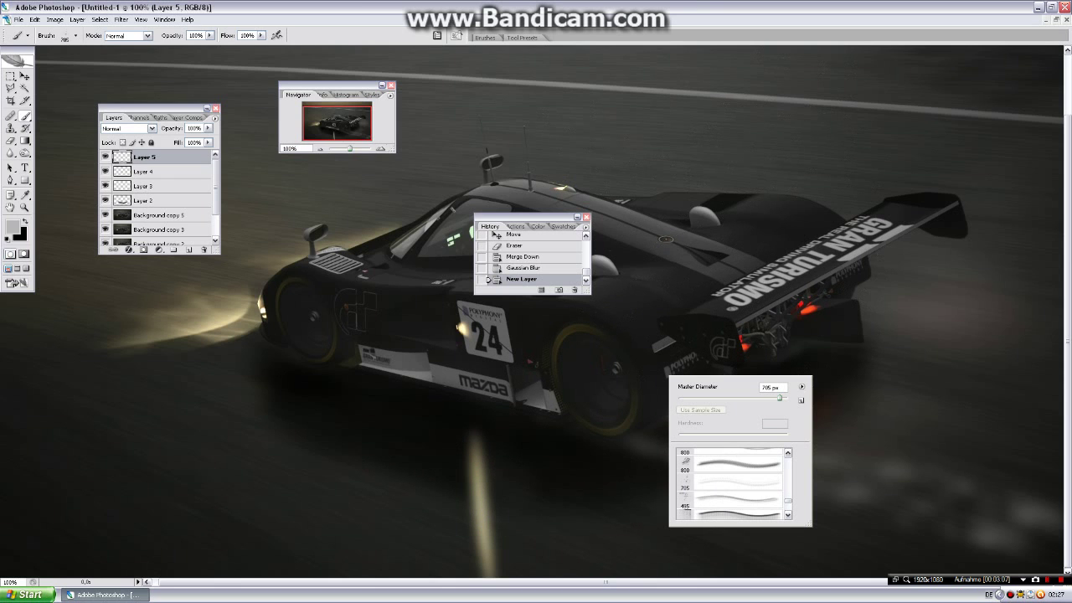
key("Return")
right_click(794, 391)
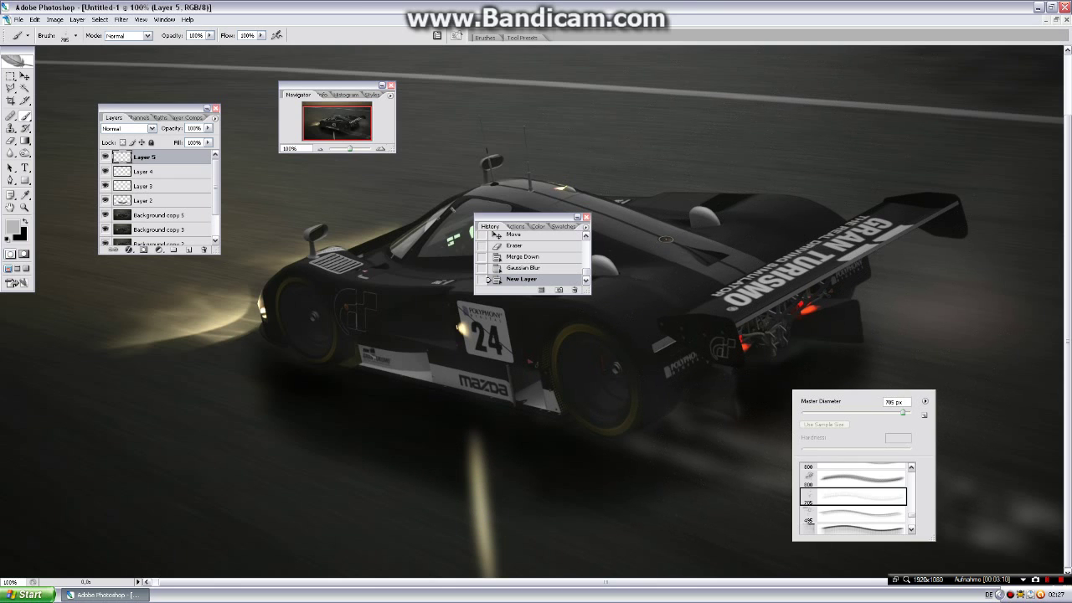
left_click_drag(902, 413, 890, 412)
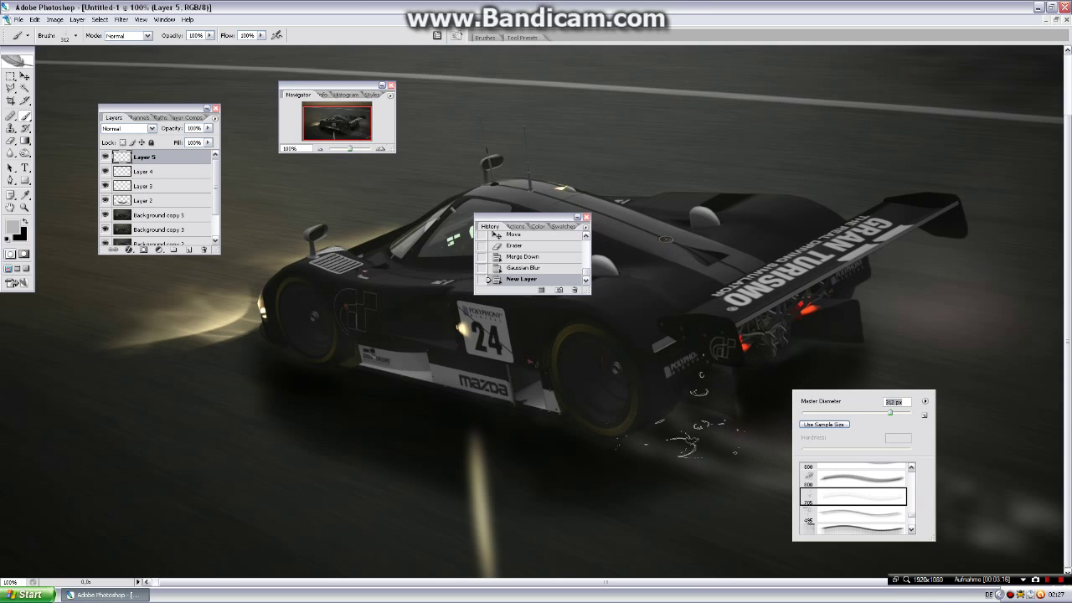
Step: Stamp scattered white droplets on the track behind and below the rear wheel
left_click(682, 446)
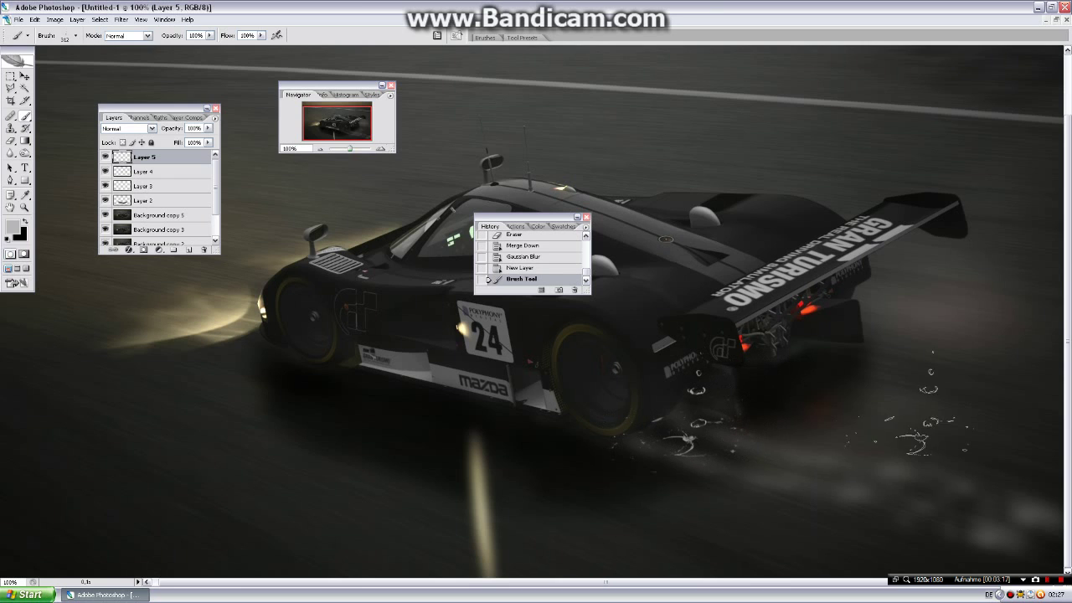
left_click(692, 432)
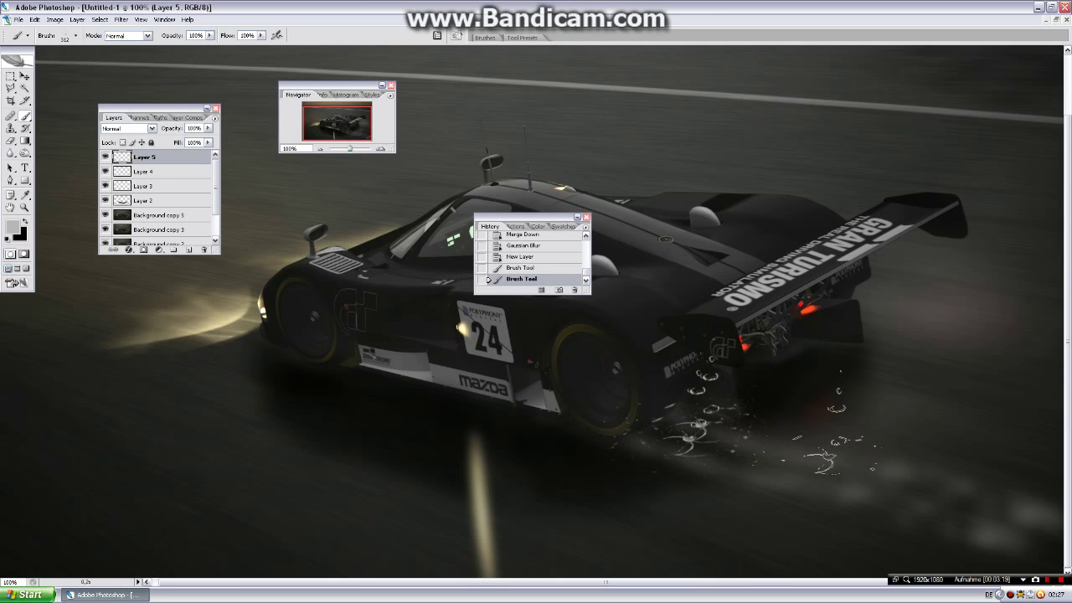
left_click_drag(805, 457, 750, 439)
left_click(743, 448)
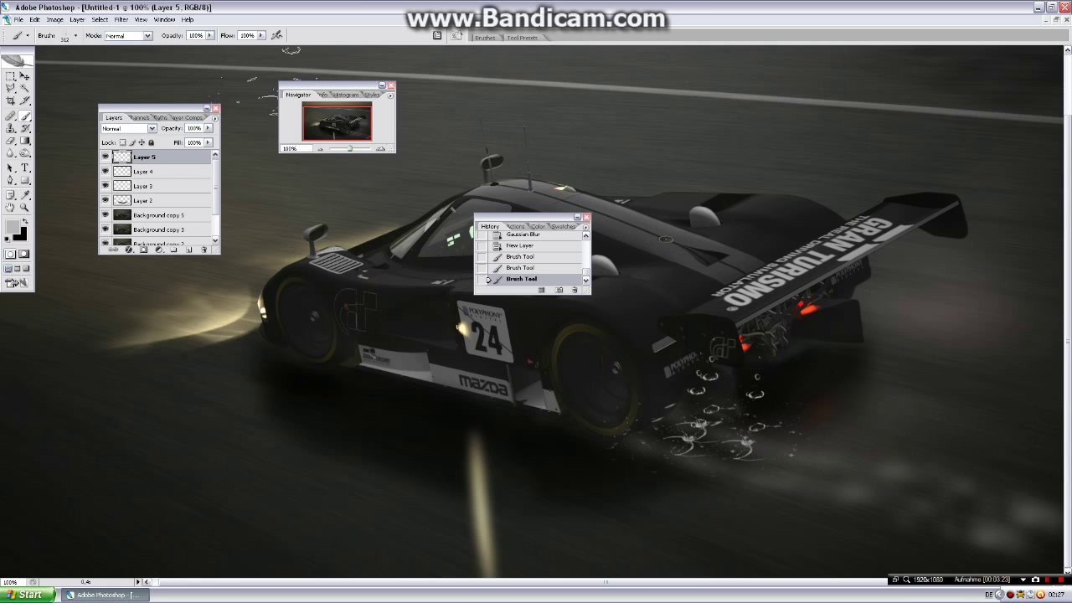
Step: Blur the Layer 5 droplets with a 9,3-pixel Gaussian Blur
left_click(121, 19)
mouse_move(134, 108)
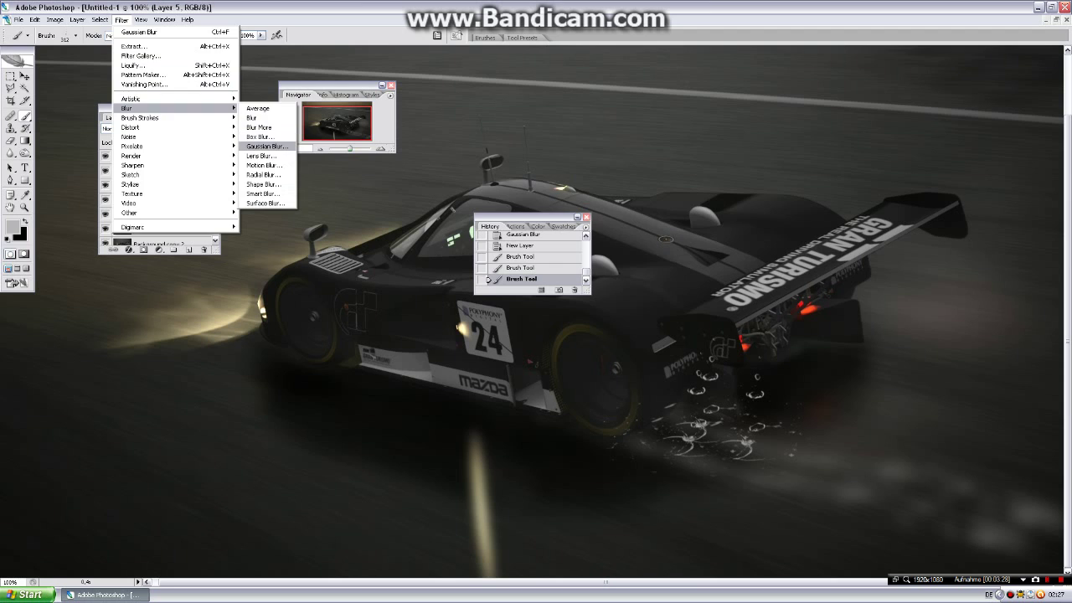
left_click(266, 146)
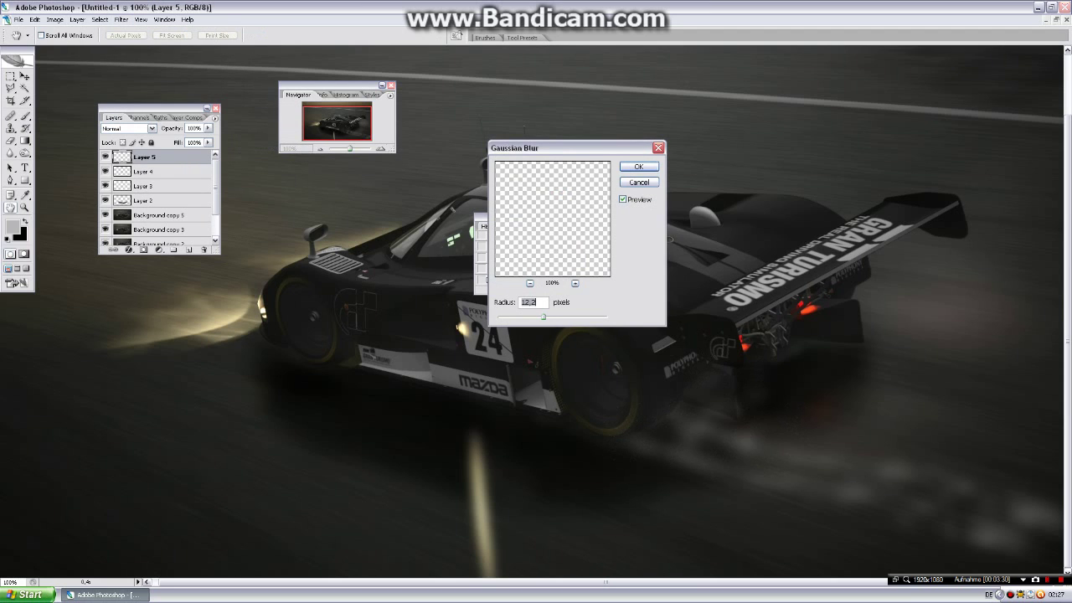
left_click_drag(542, 316, 540, 316)
key("Return")
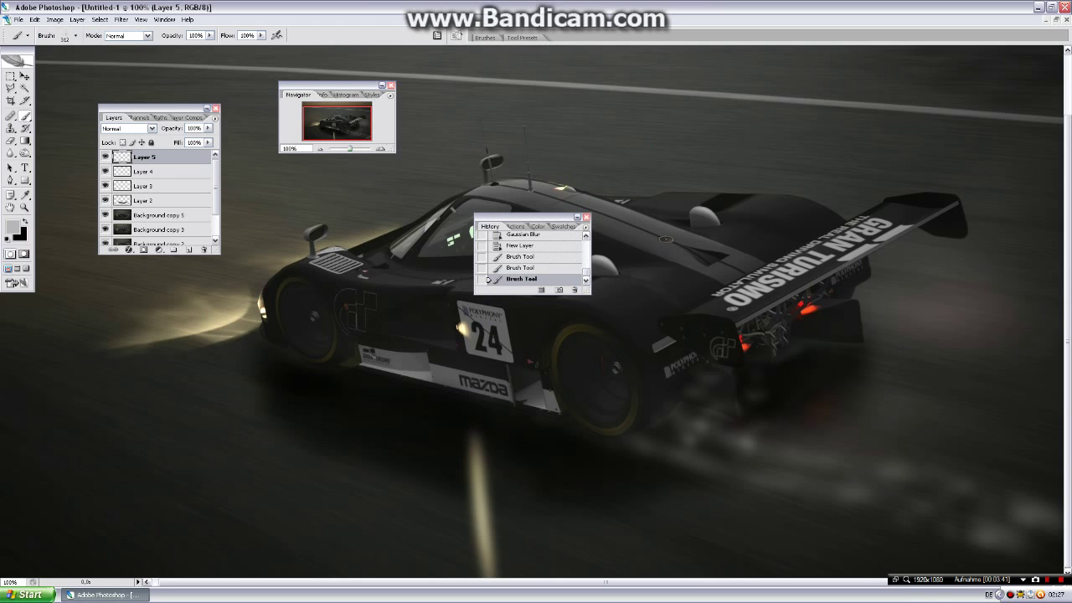
mouse_move(665, 238)
left_mouse_down()
mouse_move(704, 205)
mouse_move(669, 181)
left_mouse_up()
Step: Select Layer 4 and duplicate it as Layer 4 copy
key("alt+bracketleft")
right_click(156, 170)
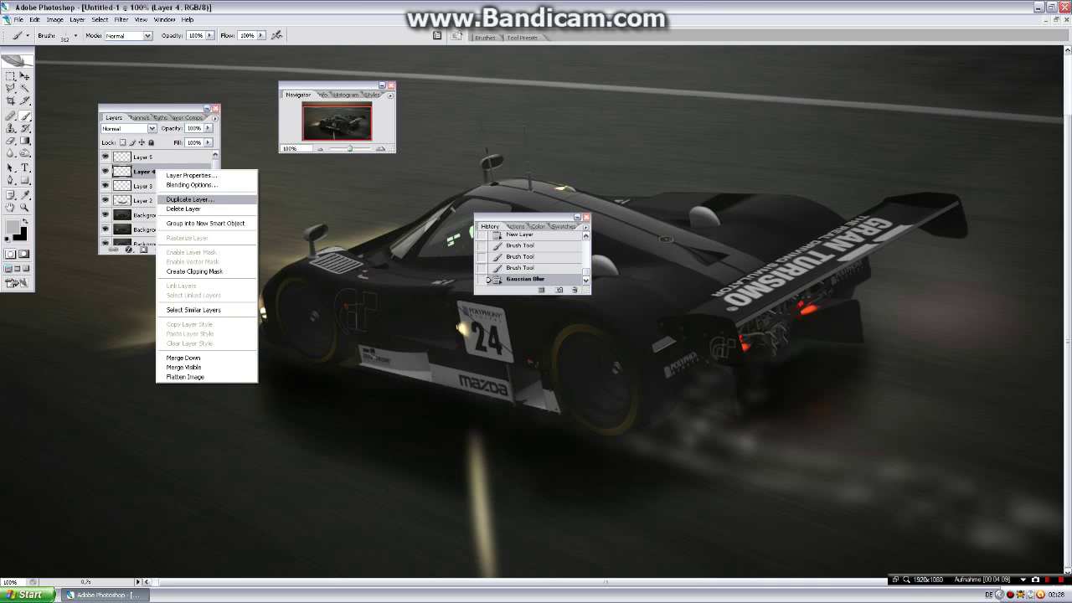
left_click(180, 199)
key("Return")
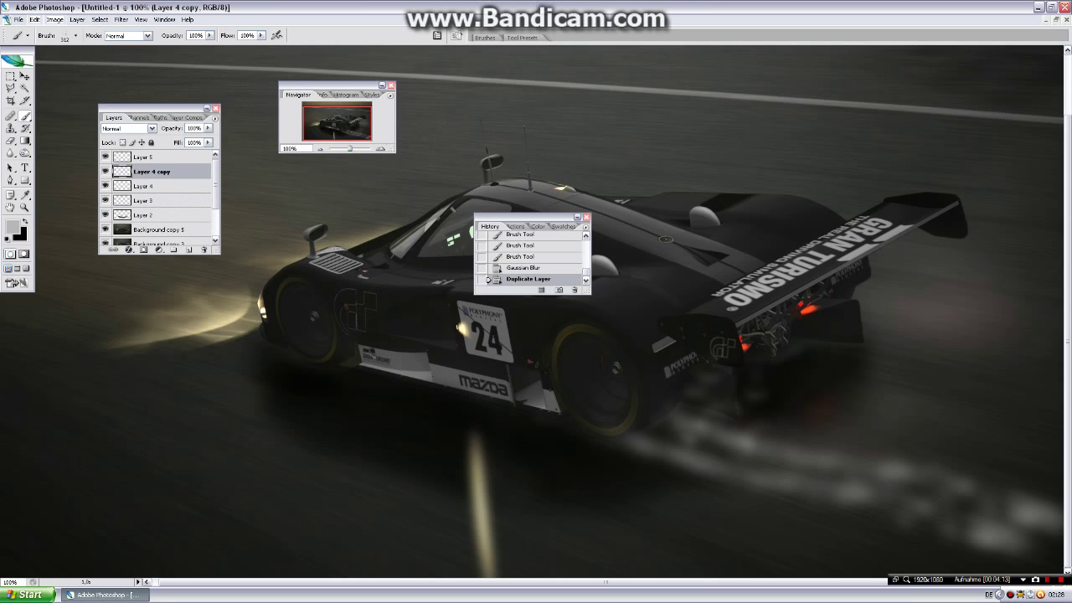
Step: Free-transform the spray copy smaller and higher toward the car's rear, then apply it
key("m")
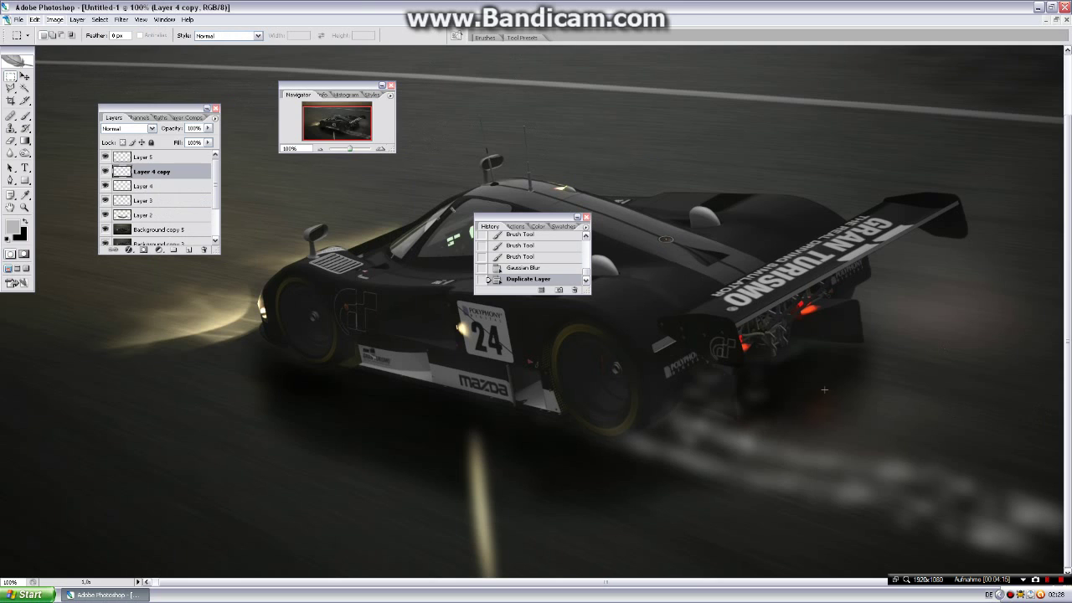
right_click(824, 389)
left_click(849, 474)
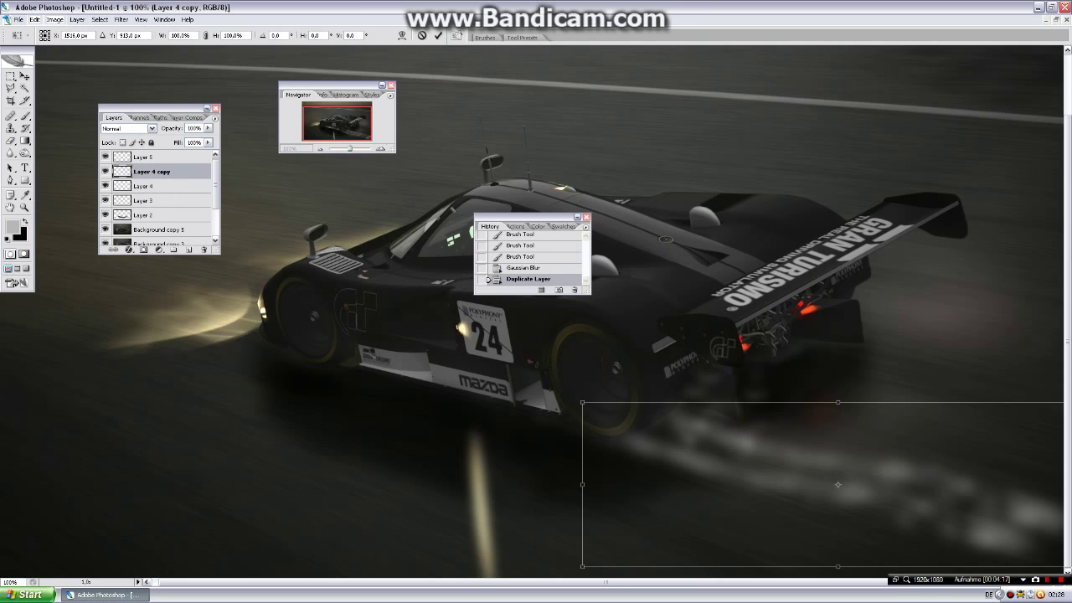
mouse_move(837, 485)
left_mouse_down()
mouse_move(923, 372)
mouse_move(961, 361)
left_mouse_up()
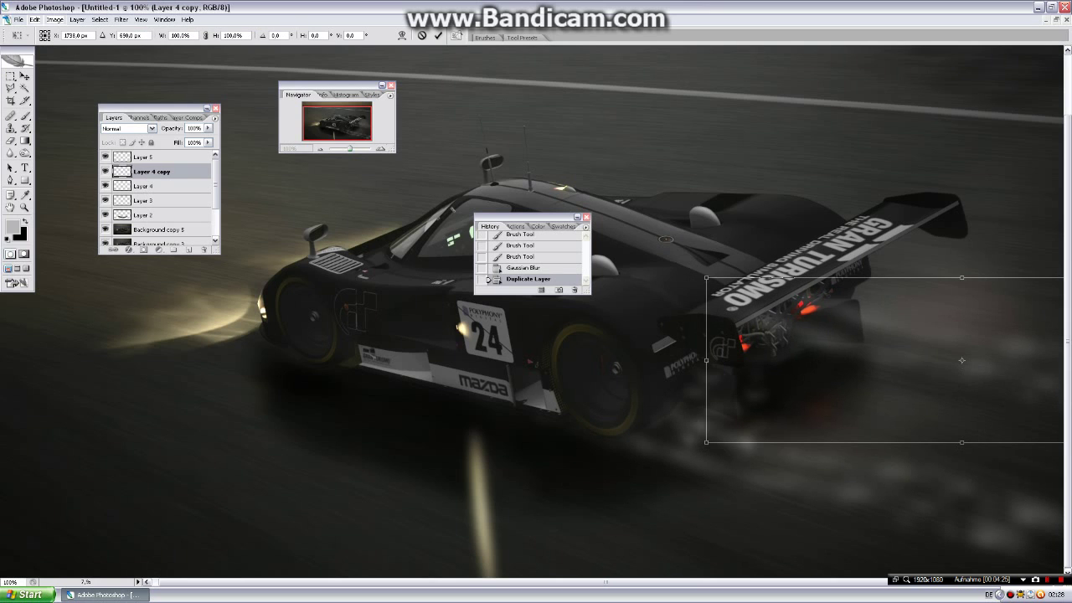
mouse_move(706, 277)
left_mouse_down()
mouse_move(772, 299)
mouse_move(761, 334)
left_mouse_up()
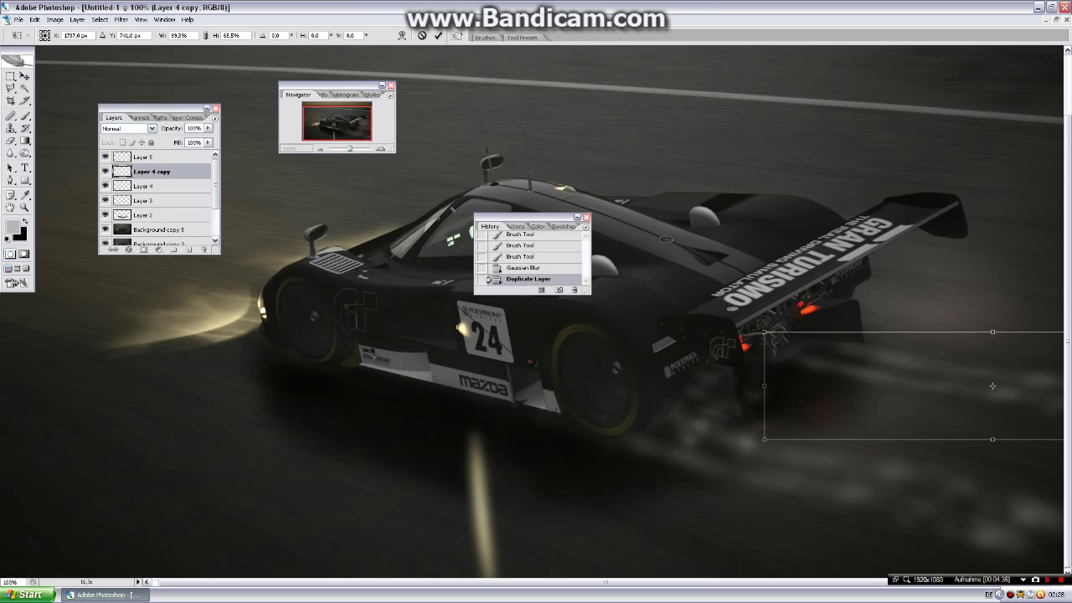
mouse_move(922, 394)
left_mouse_down()
mouse_move(939, 365)
mouse_move(936, 351)
mouse_move(930, 358)
left_mouse_up()
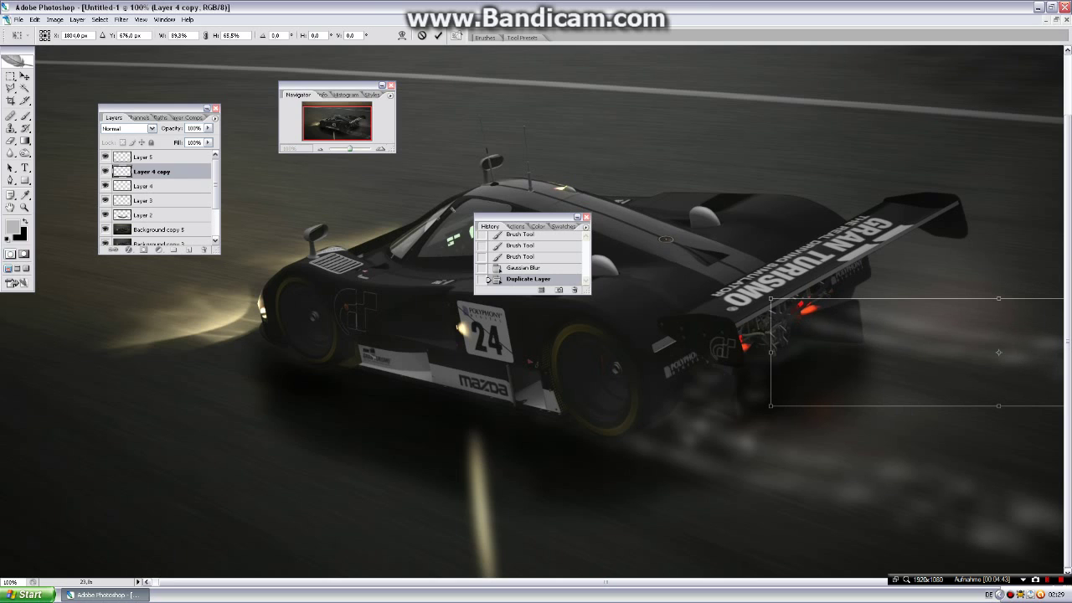
left_click(438, 36)
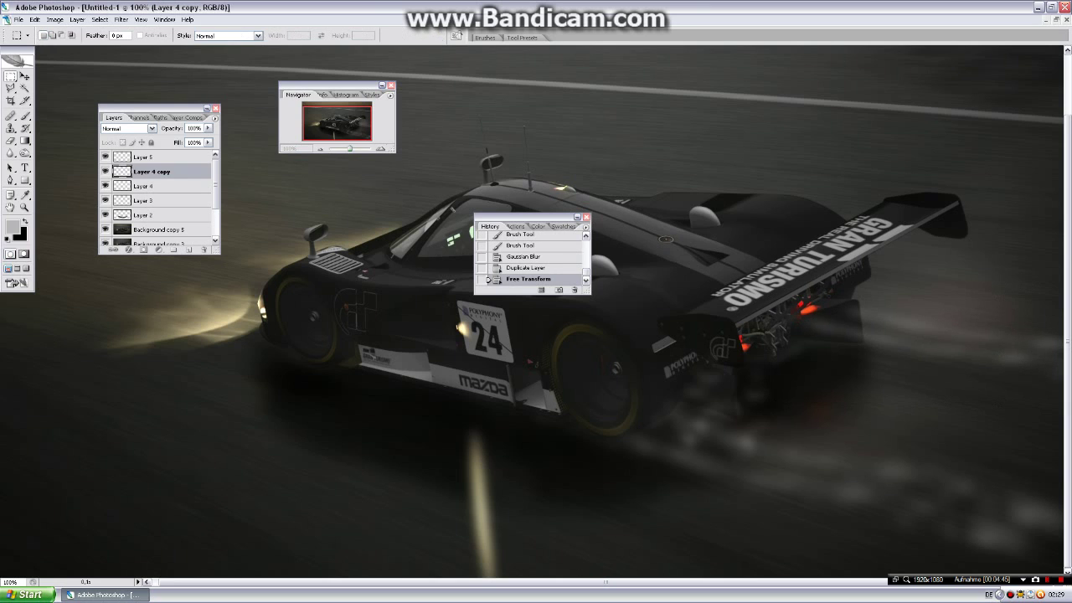
Step: Erase the spray copy around the exhaust, keeping Layer 4 copy selected
left_click(11, 141)
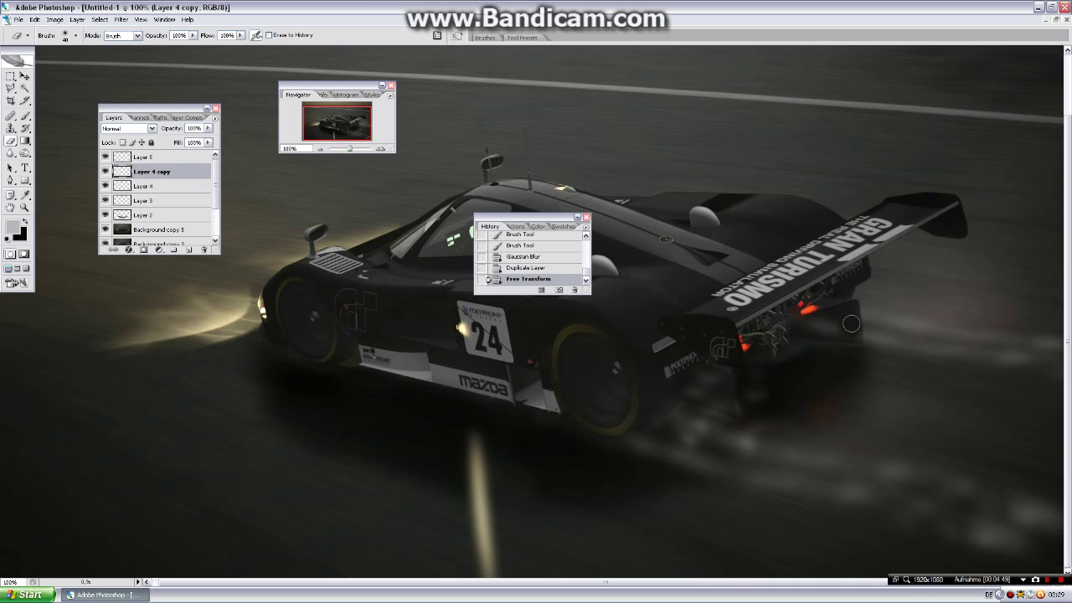
mouse_move(844, 335)
left_mouse_down()
mouse_move(785, 317)
mouse_move(856, 338)
left_mouse_up()
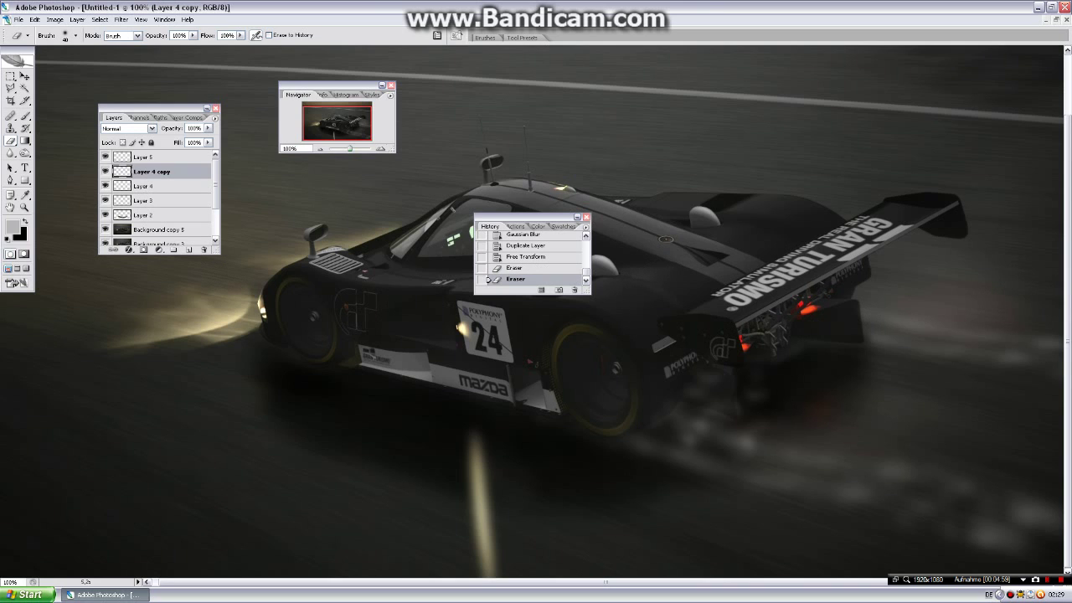
left_click(144, 157)
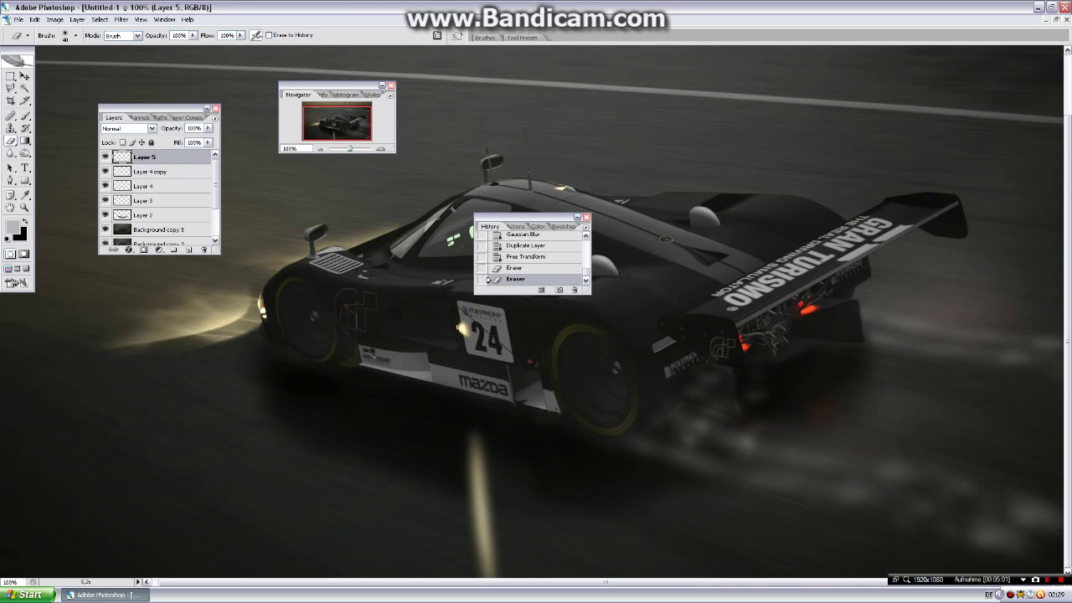
left_click(151, 171)
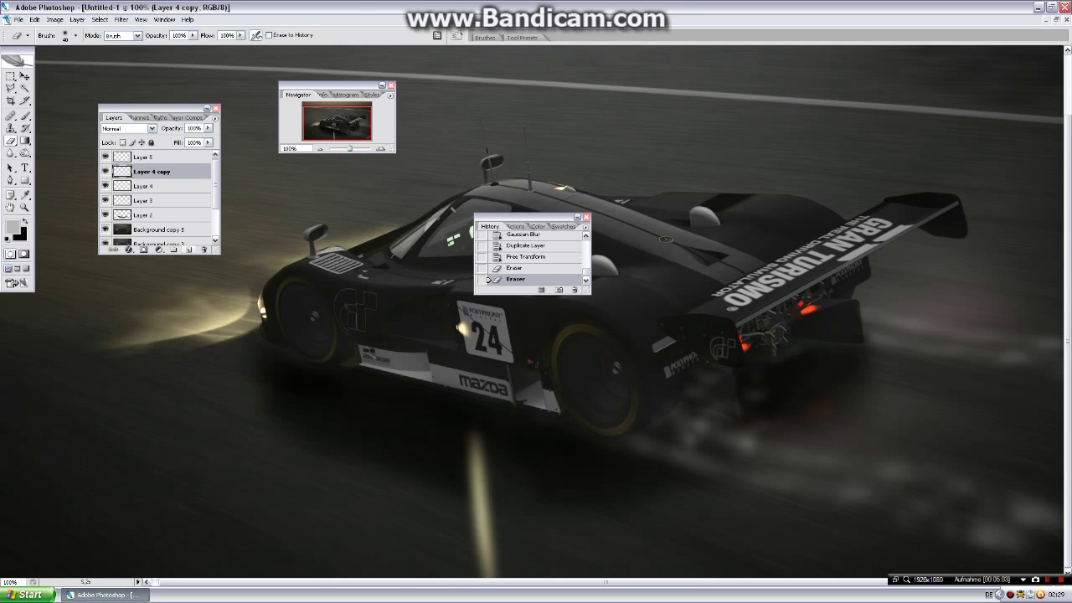
Step: Add new Layer 6 and set the scatter brush's Master Diameter to 180 px
left_click(189, 249)
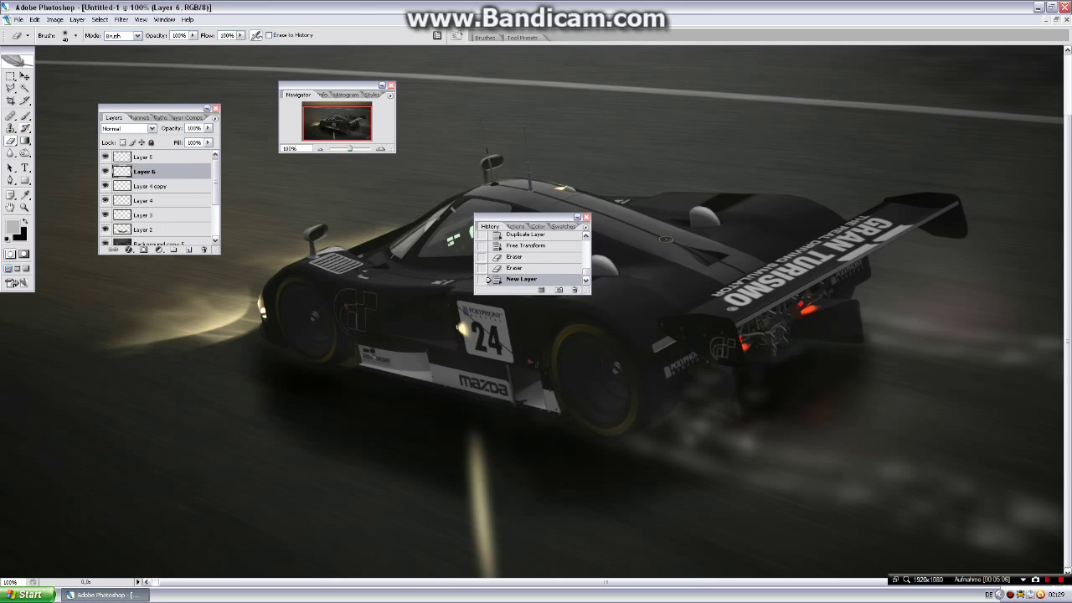
key("b")
left_click(938, 327)
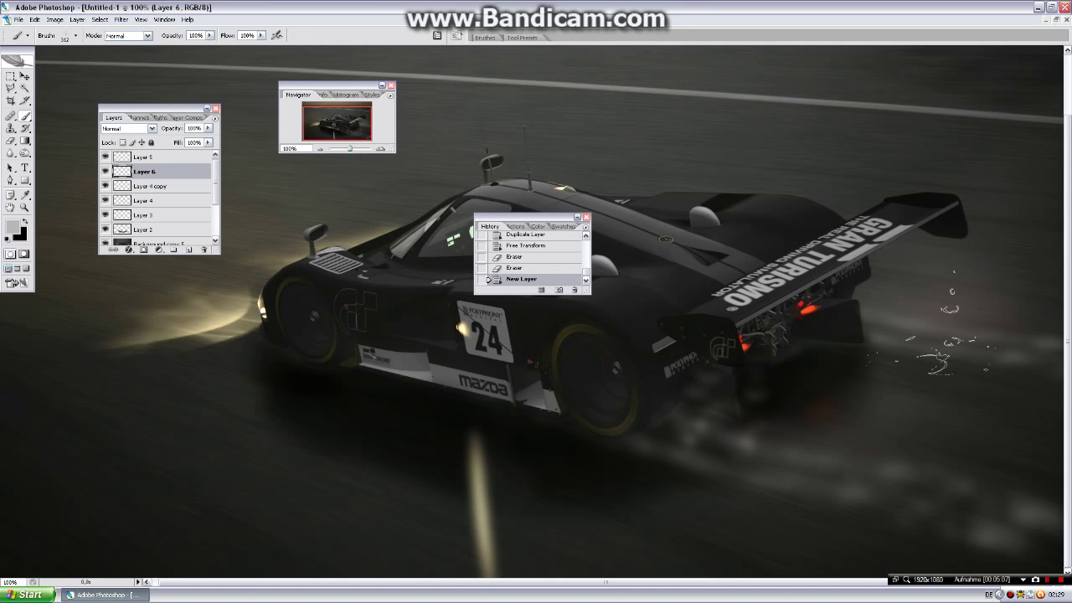
right_click(893, 338)
left_click_drag(989, 358, 977, 358)
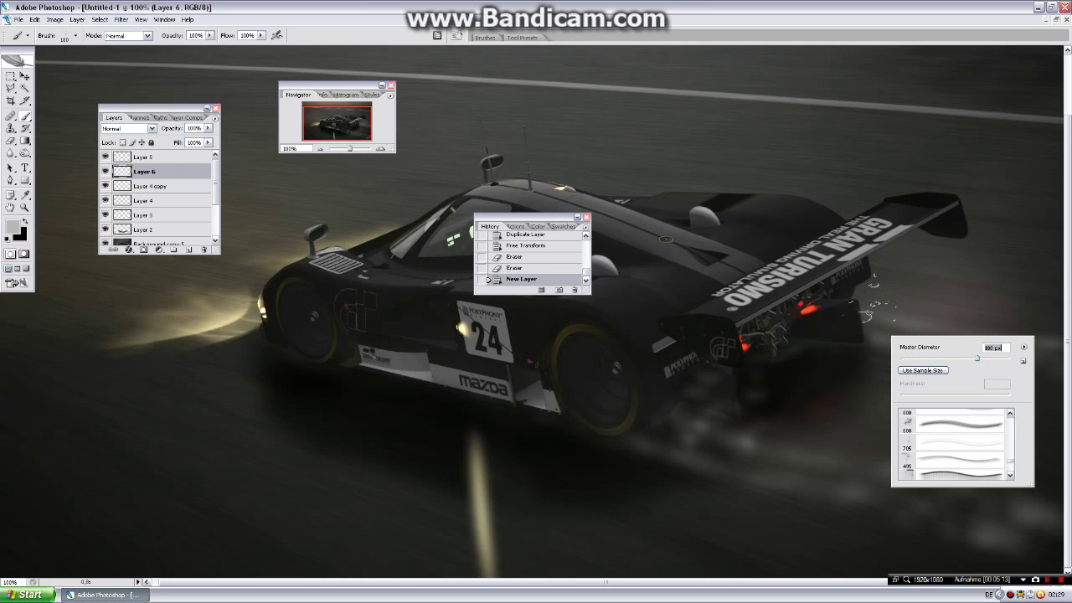
Step: Paint several small white droplet patches just behind the car's rear
left_click(875, 303)
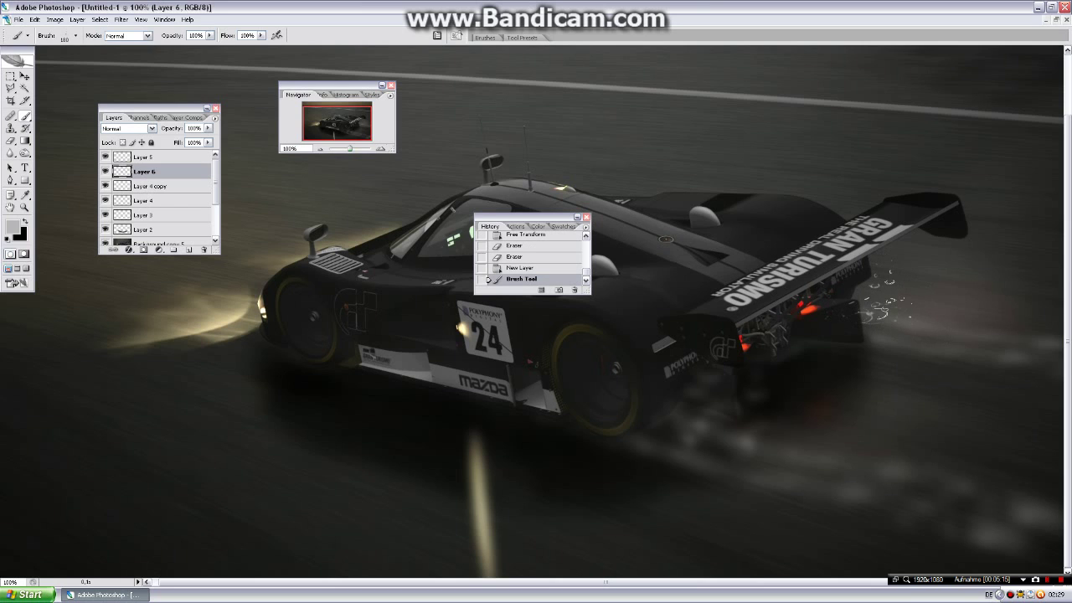
mouse_move(886, 318)
left_mouse_down()
mouse_move(888, 285)
mouse_move(923, 322)
left_mouse_up()
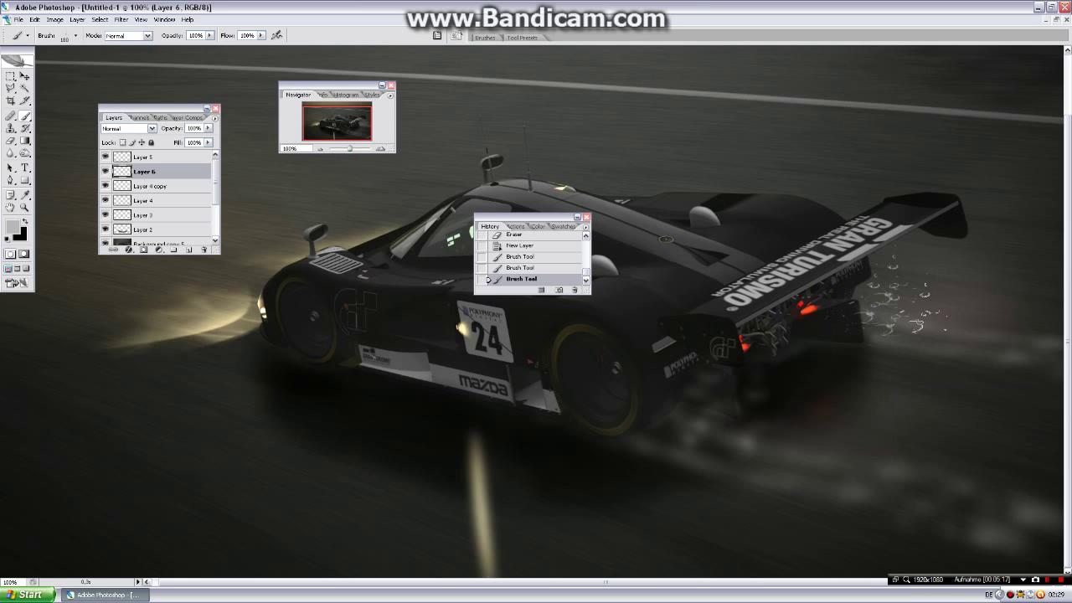
left_click(918, 325)
left_click(921, 340)
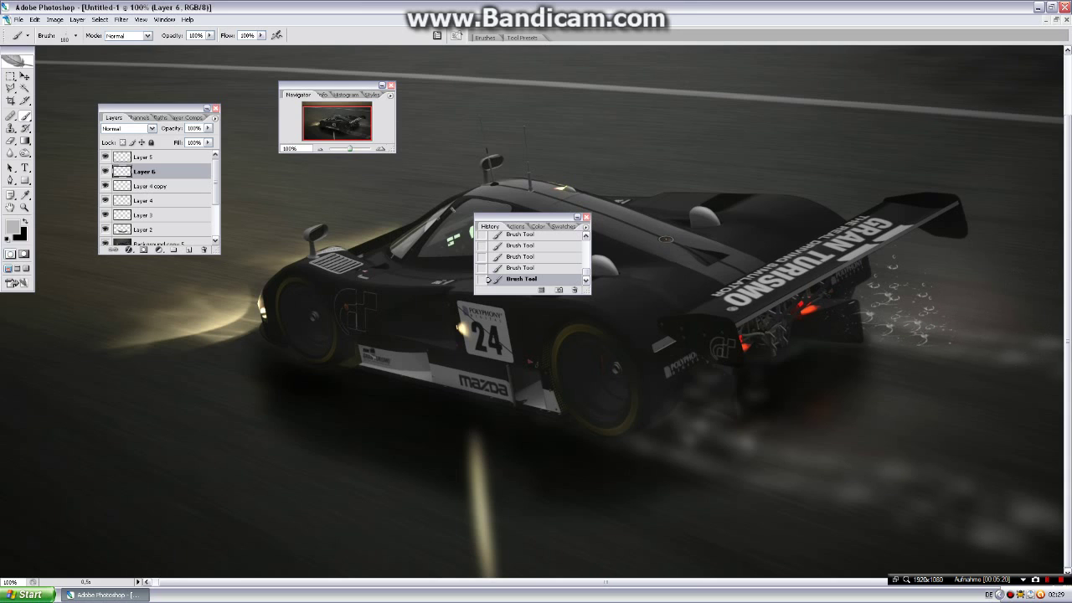
Step: Soften Layer 6's droplets with a Gaussian Blur, then add a new empty layer
left_click(120, 19)
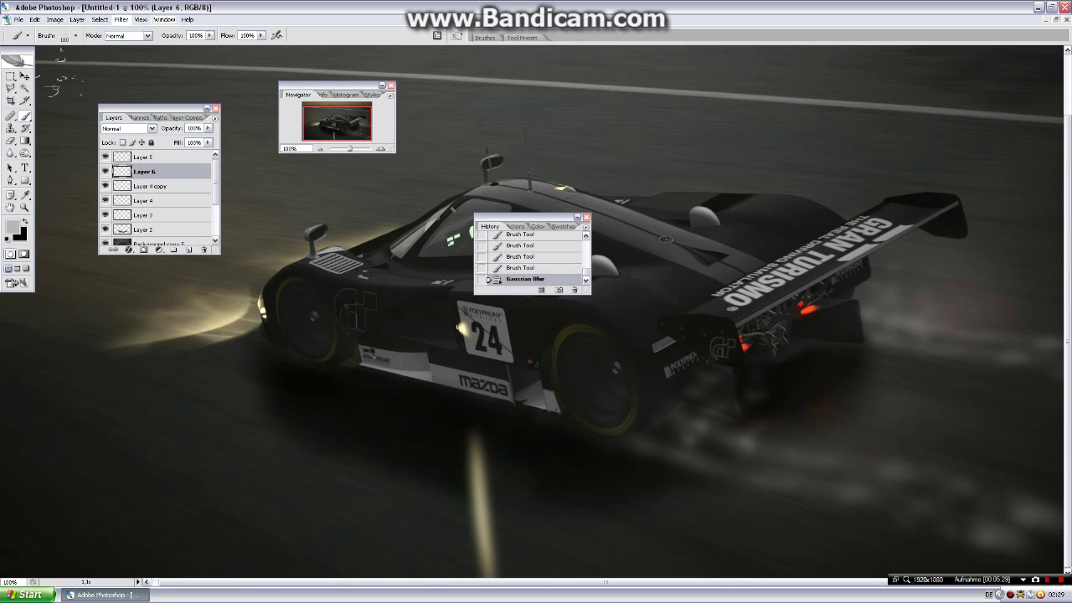
left_click_drag(43, 111, 65, 97)
left_click(188, 249)
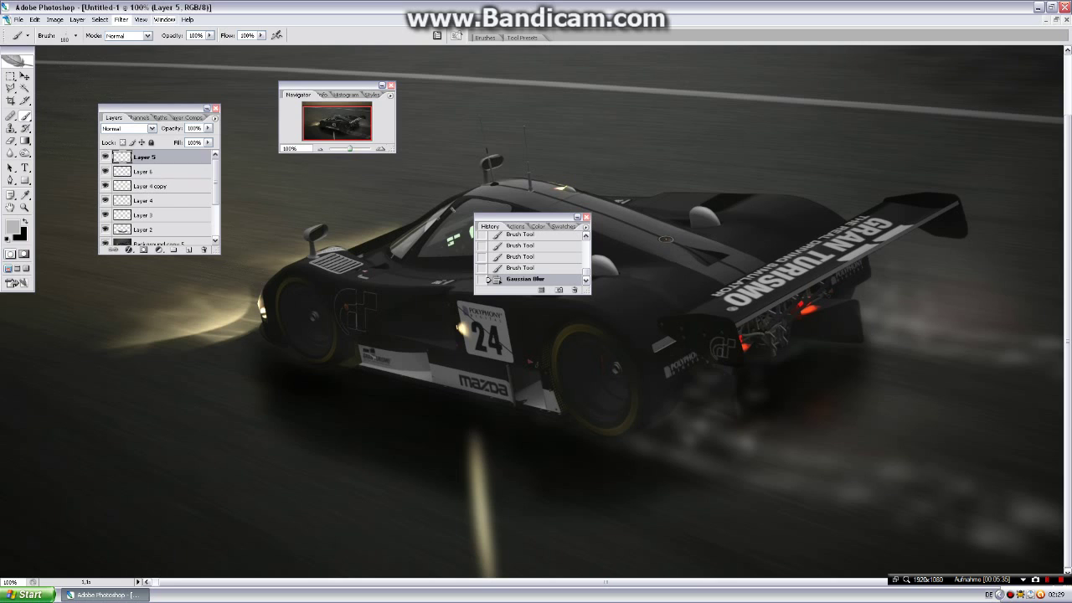
Step: Stamp the 782 px white splash brush on Layer 7 behind the rear wheel
right_click(782, 315)
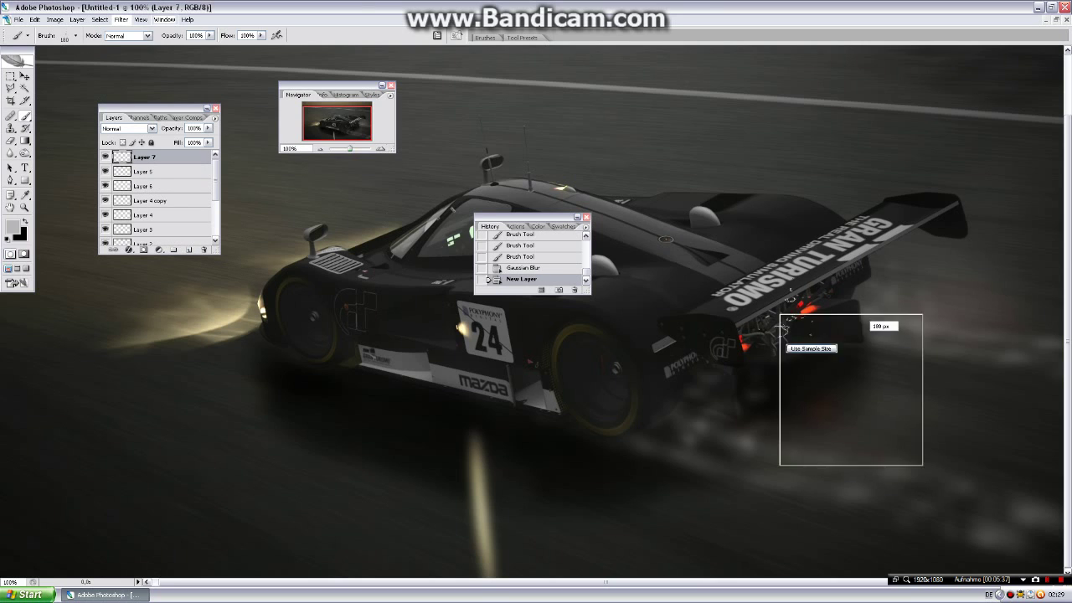
left_click(848, 403)
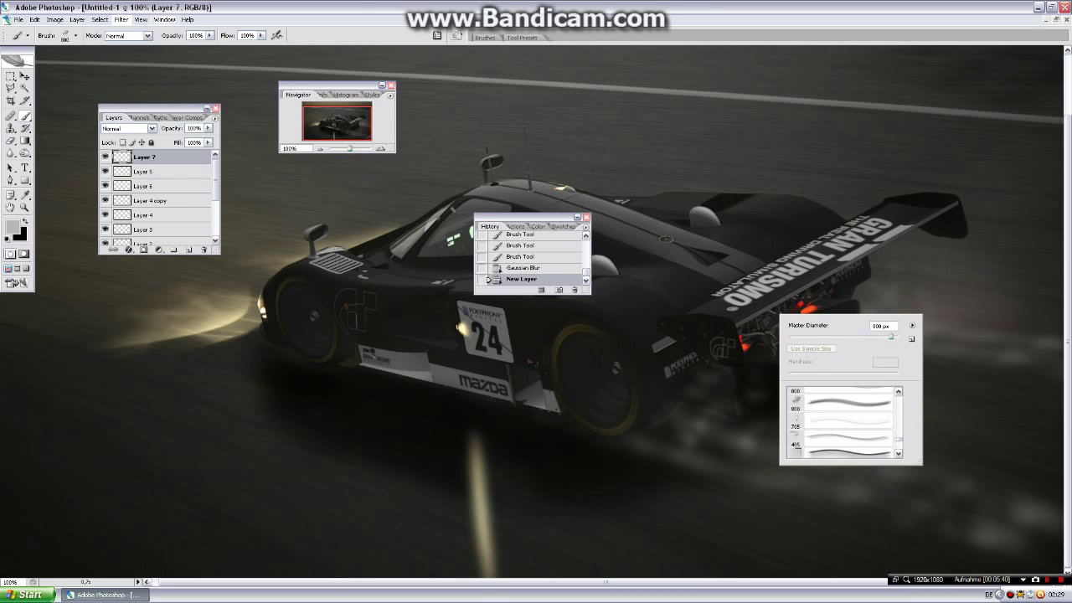
scroll(847, 418, "up", 2)
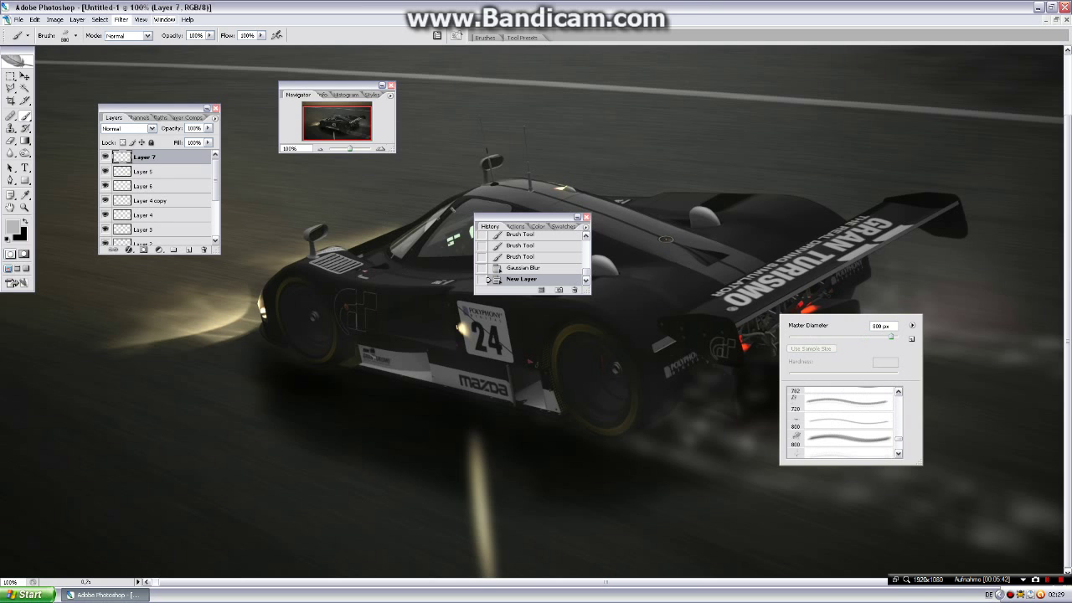
scroll(848, 419, "up", 2)
left_click(846, 393)
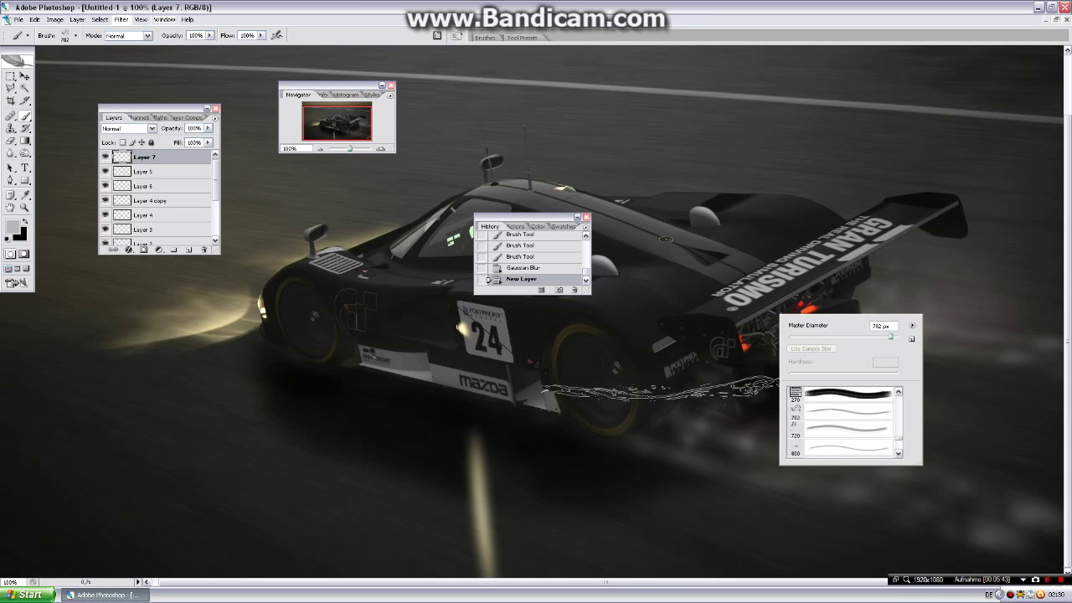
key("Return")
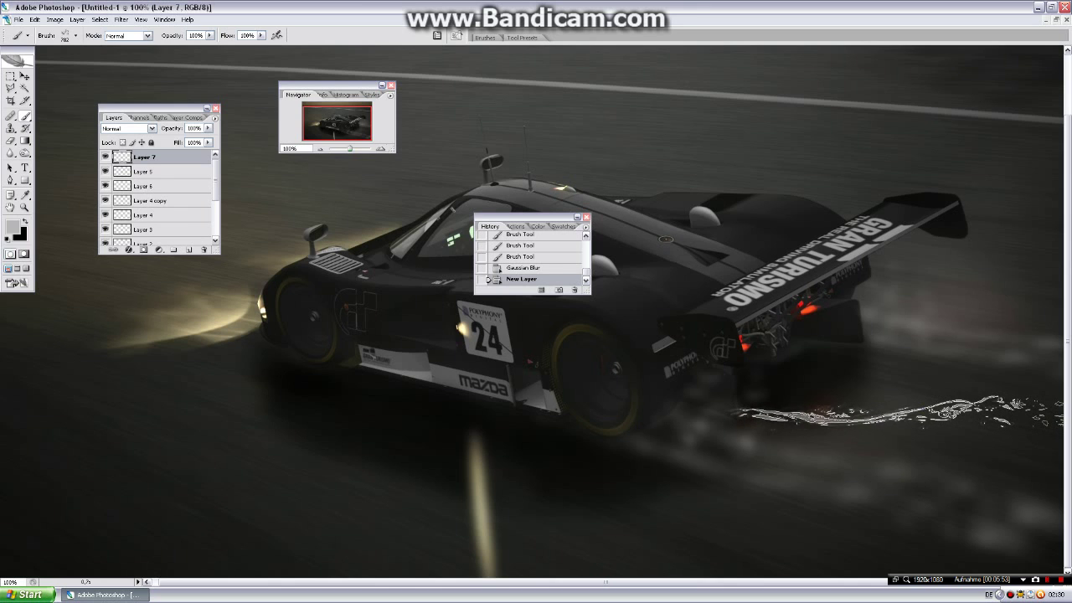
left_click(922, 411)
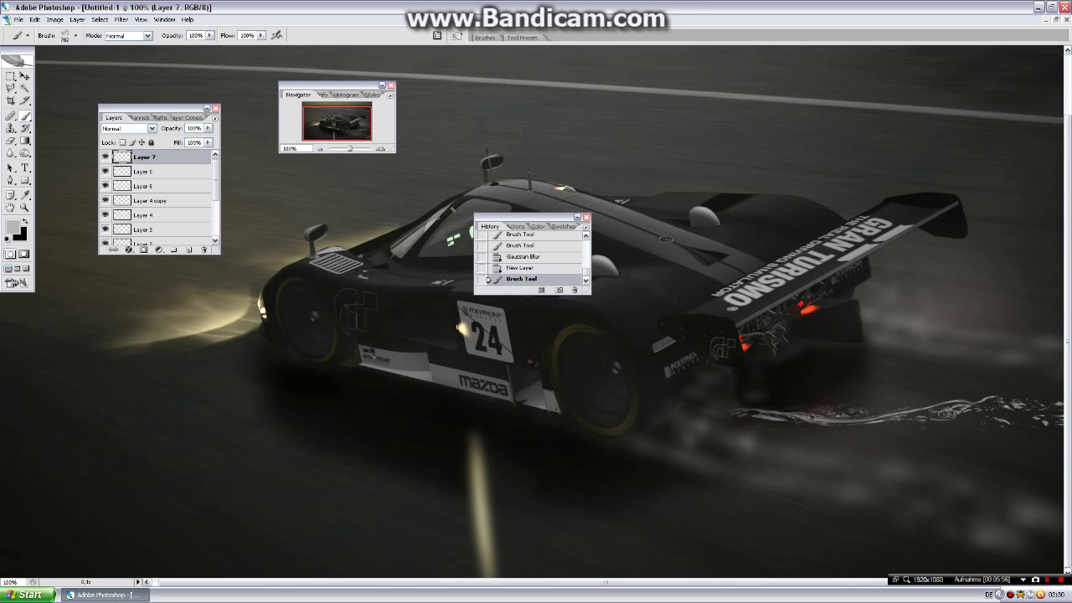
Step: Stamp a second splash on new Layer 8 near the car's rear and put it into Free Transform
left_click(188, 250)
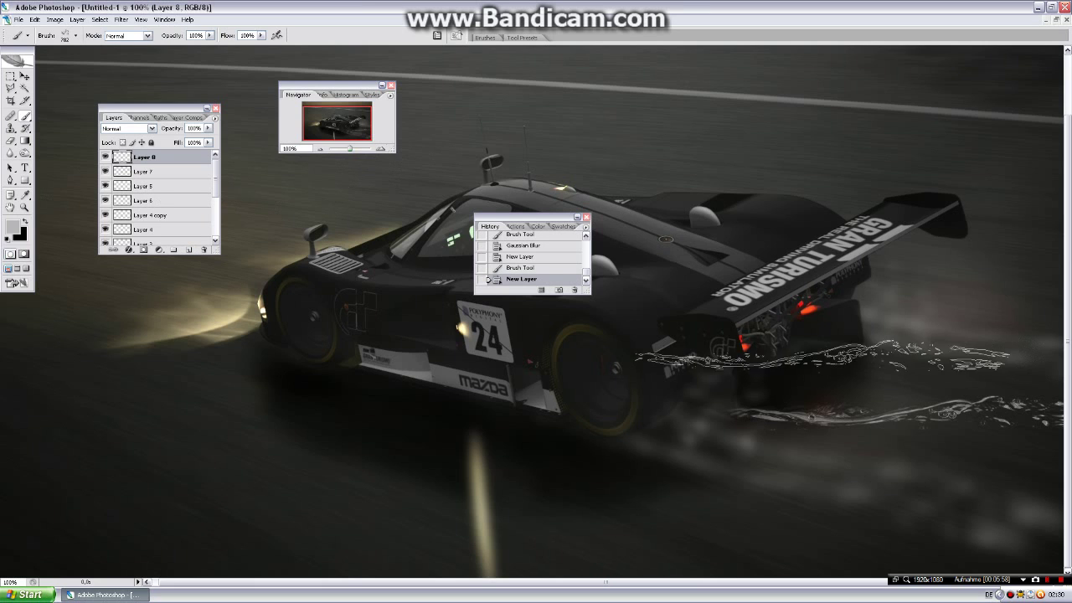
left_click(779, 346)
key("m")
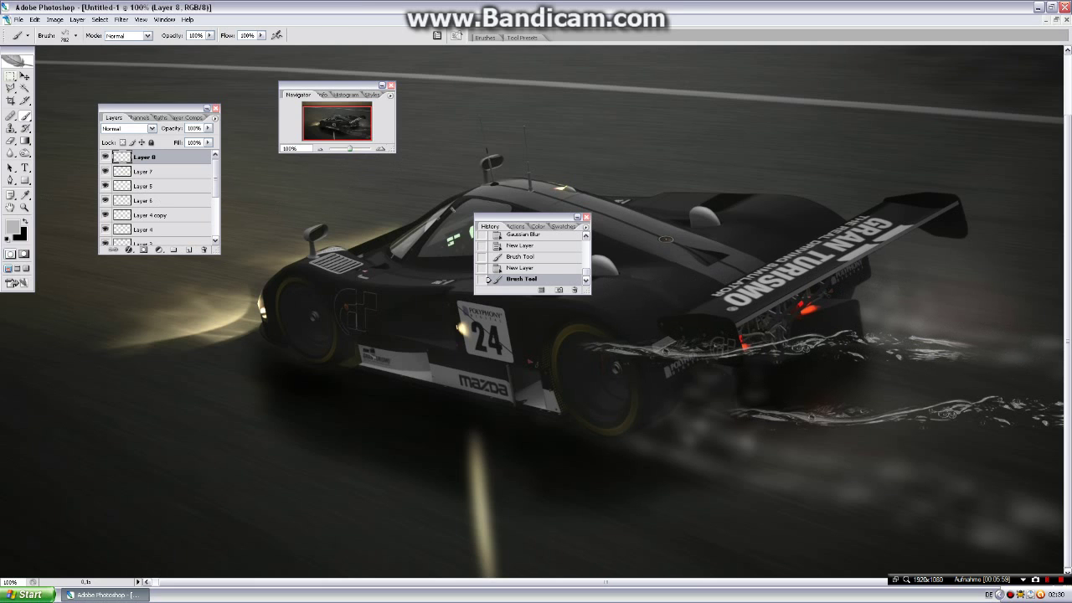
right_click(853, 349)
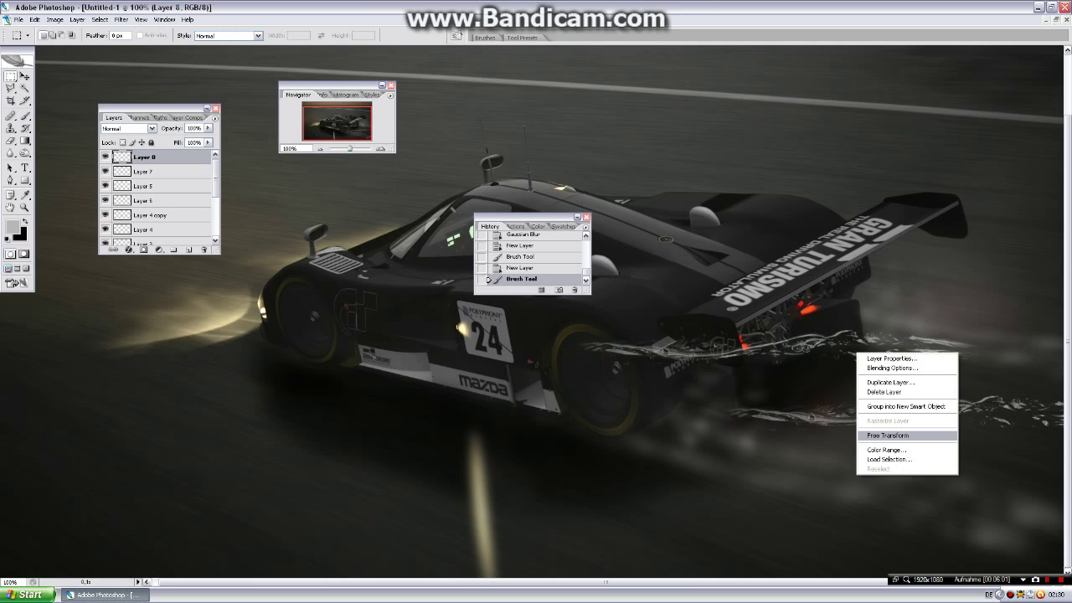
left_click(888, 436)
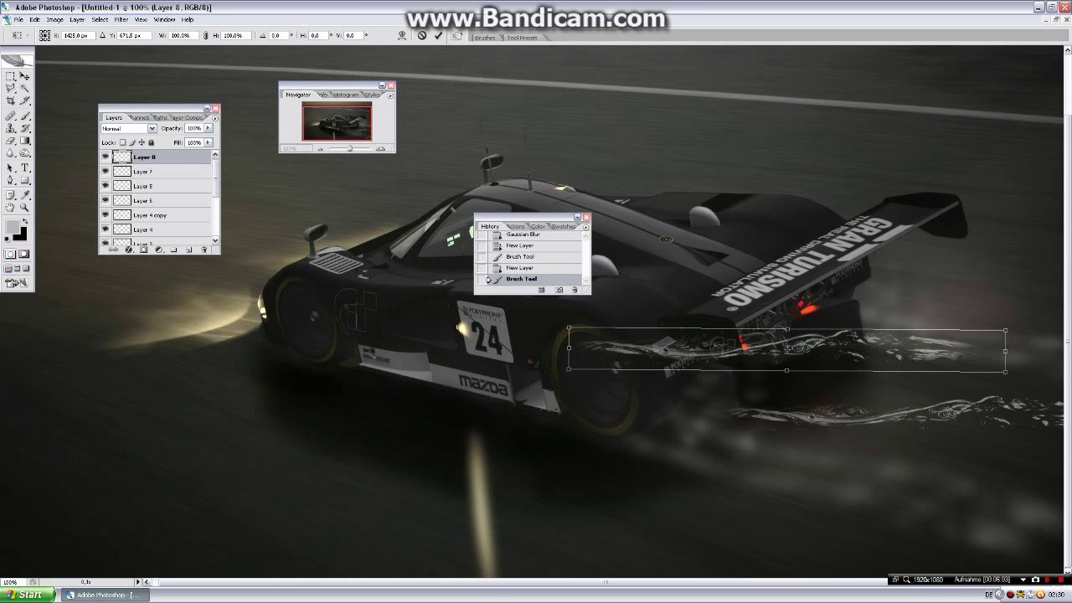
Step: Tilt the splash down to the right, position it behind the car's rear, and commit
left_click_drag(590, 346, 613, 253)
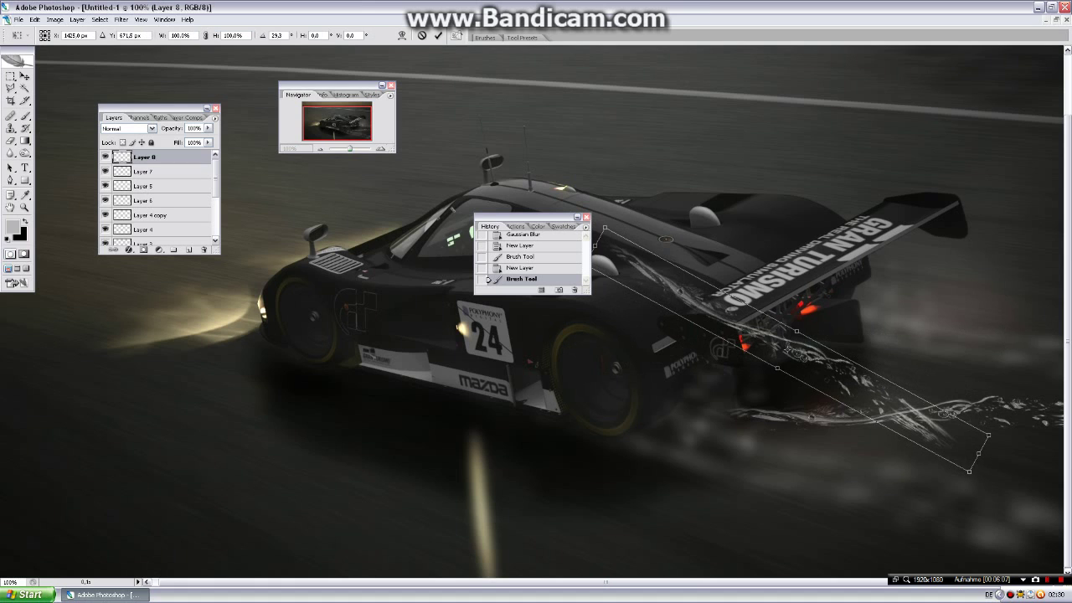
left_click_drag(787, 355, 1049, 456)
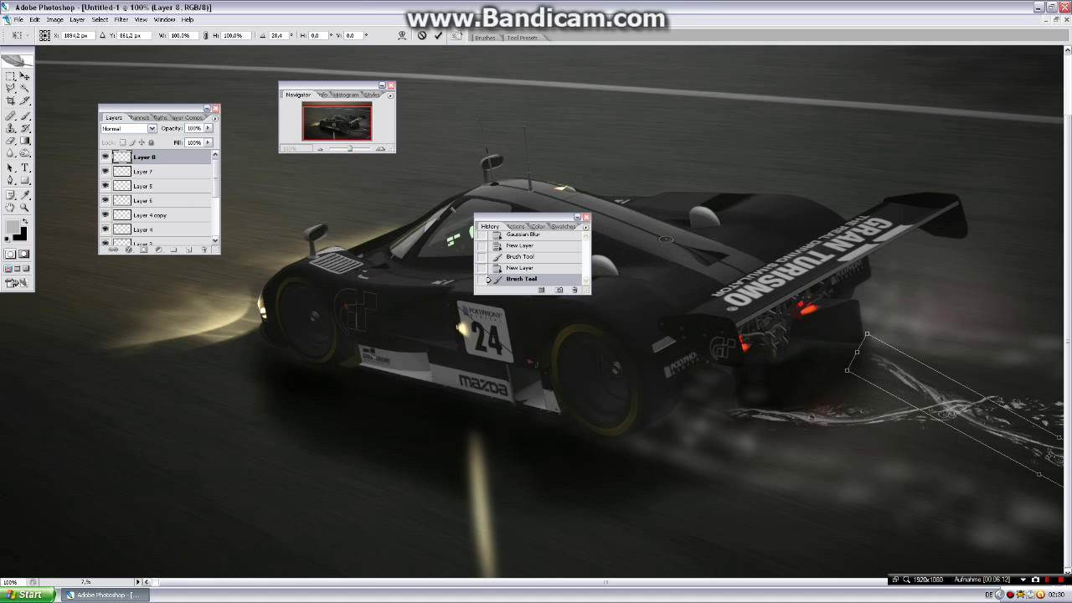
mouse_move(1049, 456)
left_mouse_down()
mouse_move(1035, 428)
mouse_move(1011, 437)
left_mouse_up()
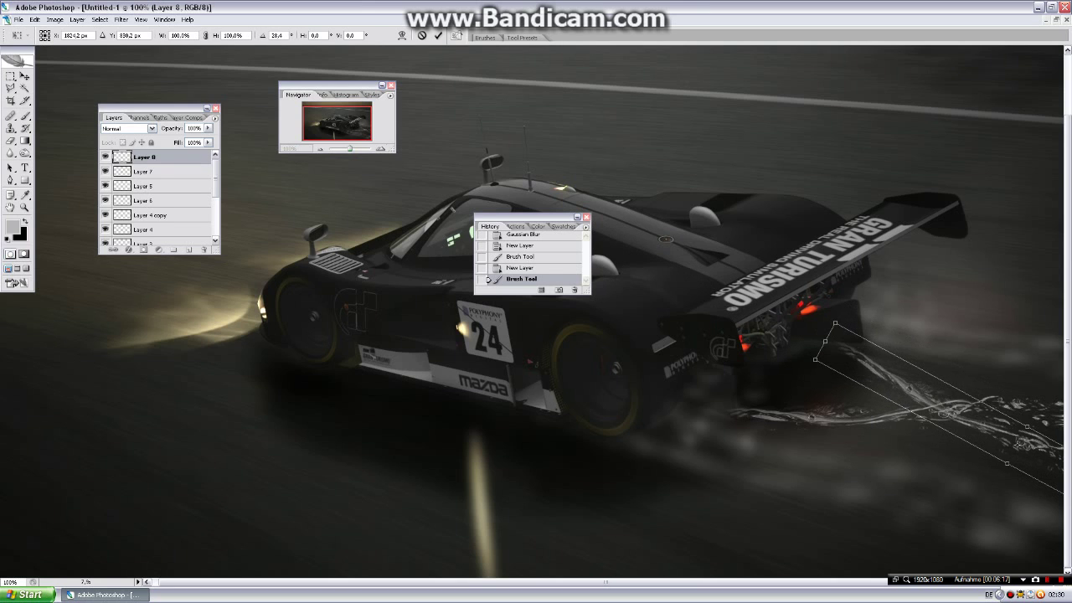
left_click_drag(1009, 436, 1036, 437)
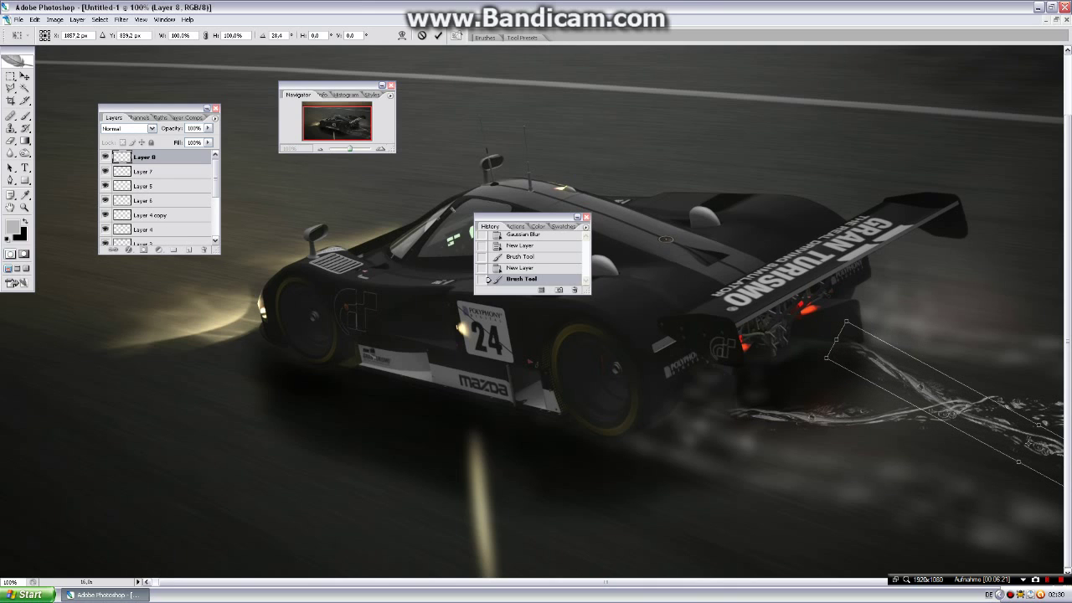
left_click_drag(1029, 439, 1031, 435)
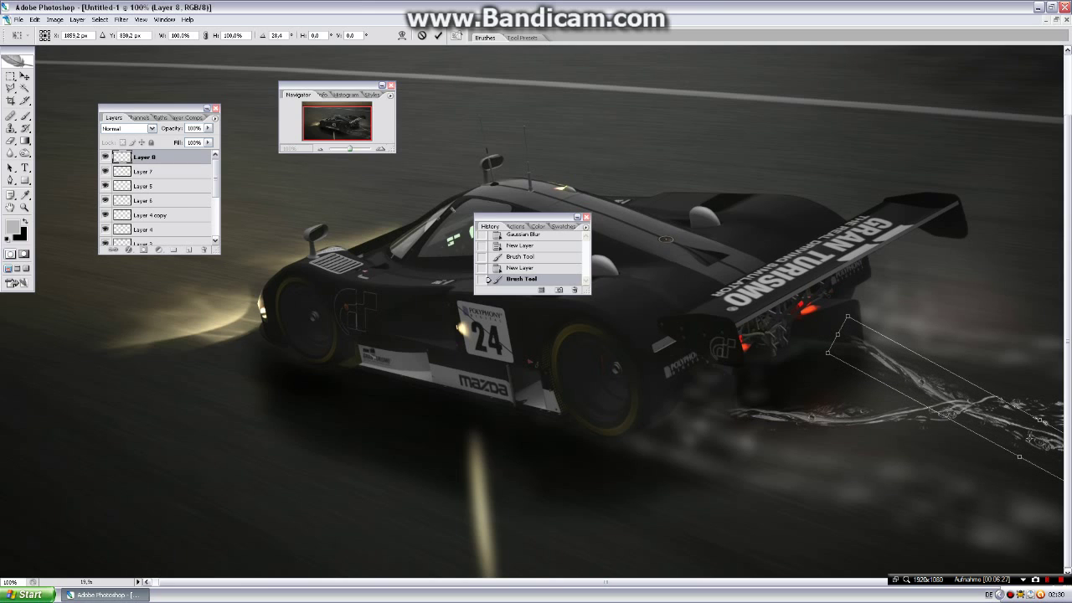
left_click(438, 36)
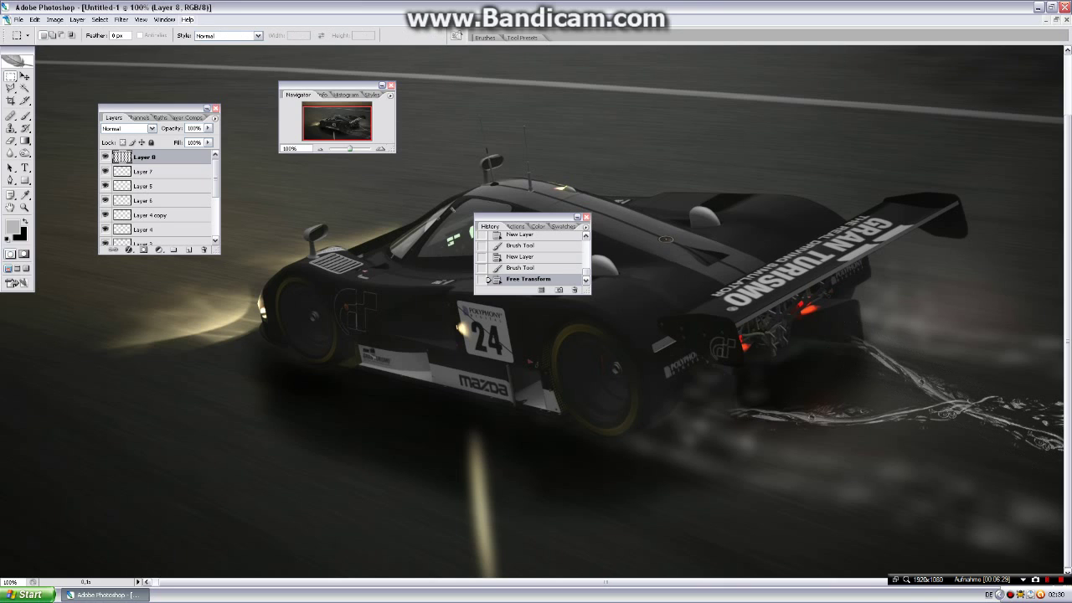
Step: Merge Layer 8 down into Layer 7 and apply a 10.1 px Gaussian Blur
key("ctrl+e")
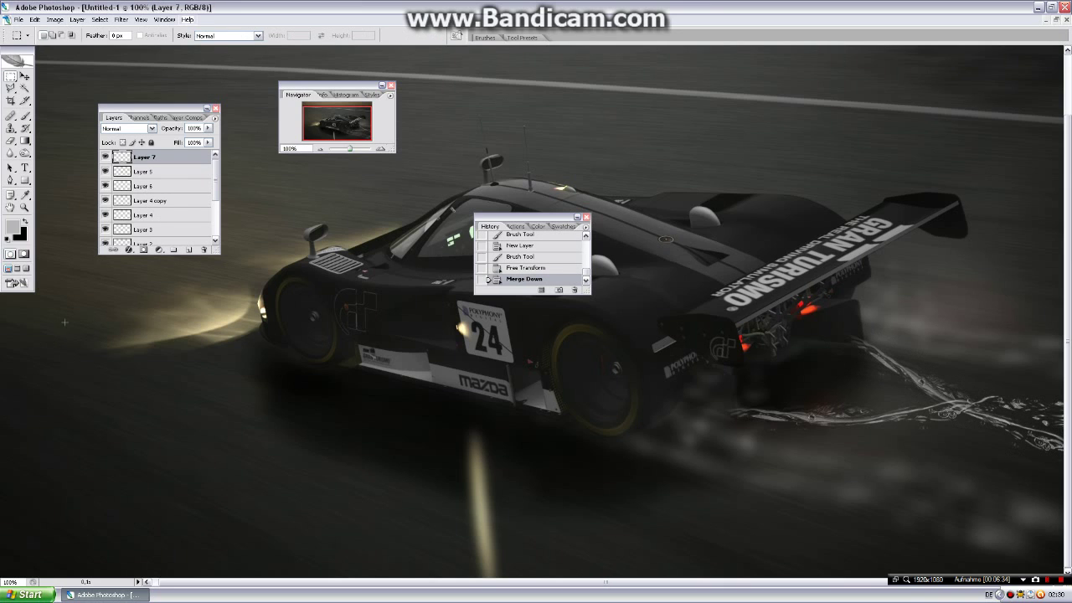
left_click(121, 20)
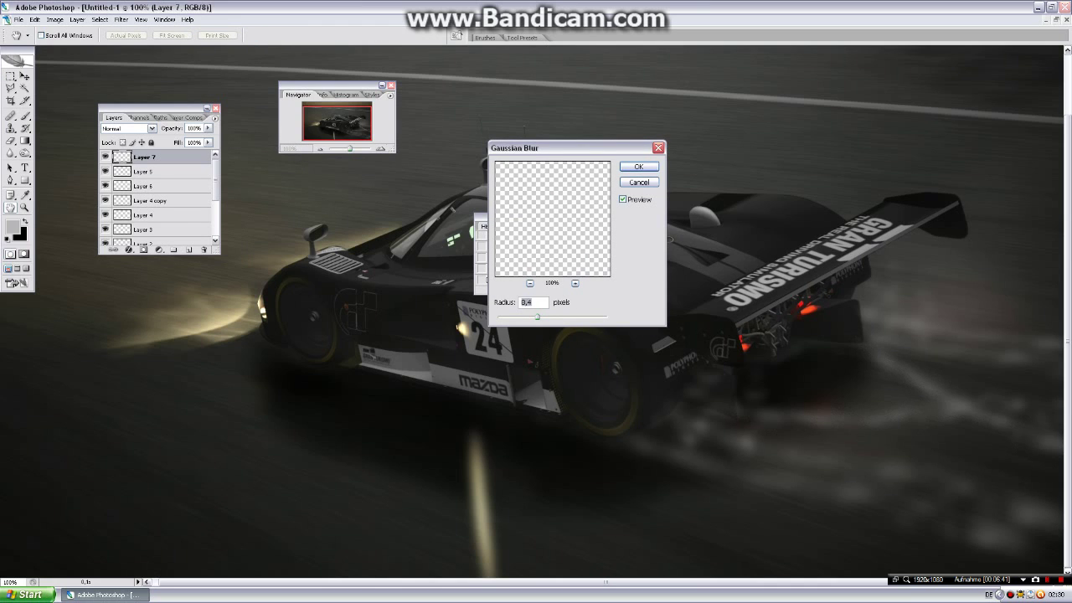
left_click_drag(536, 317, 546, 317)
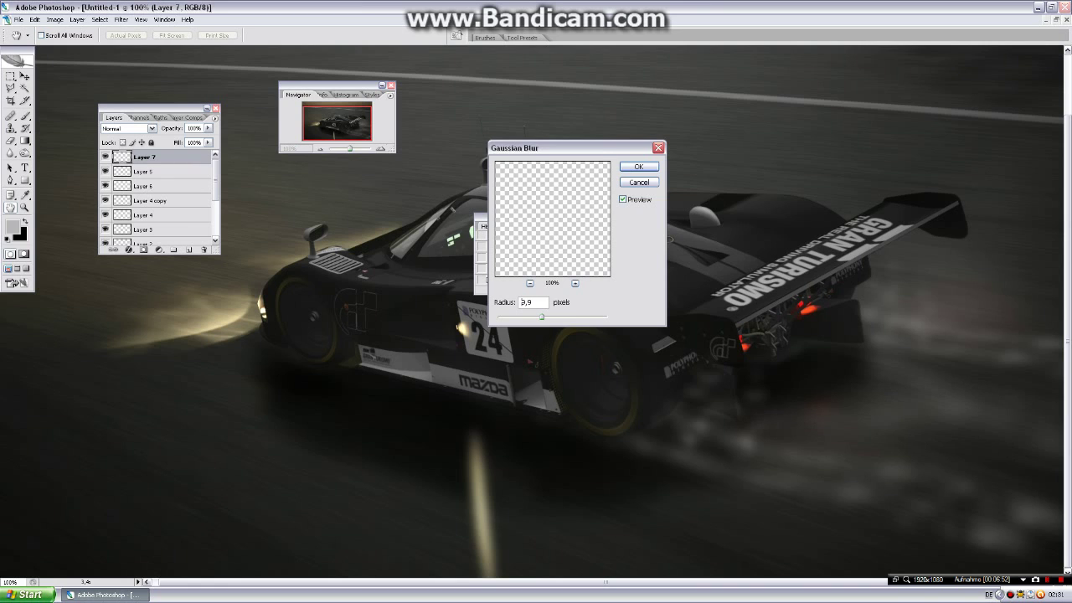
key("Down")
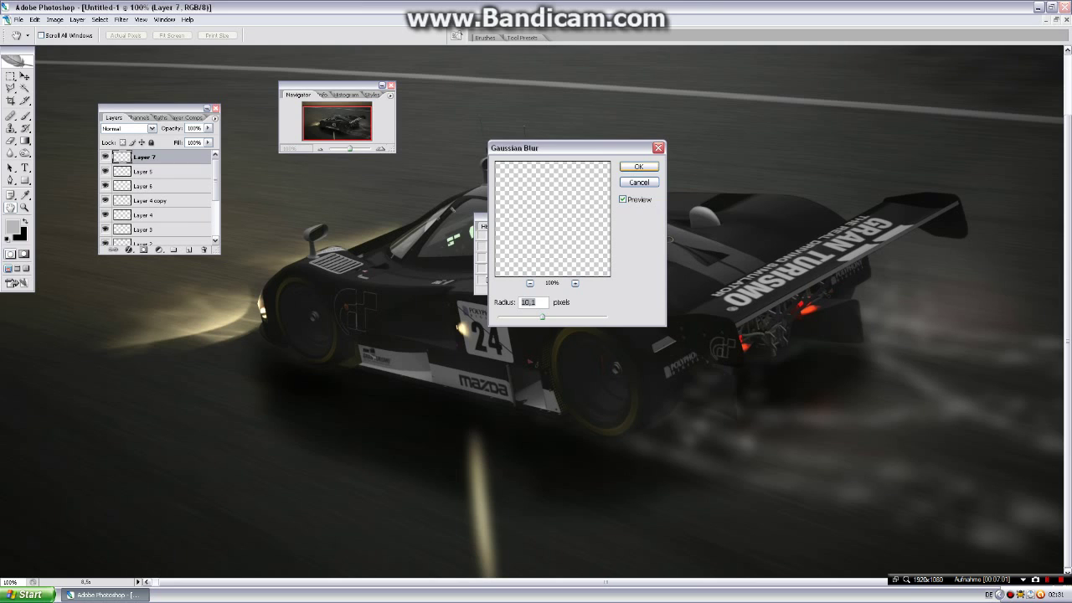
key("Return")
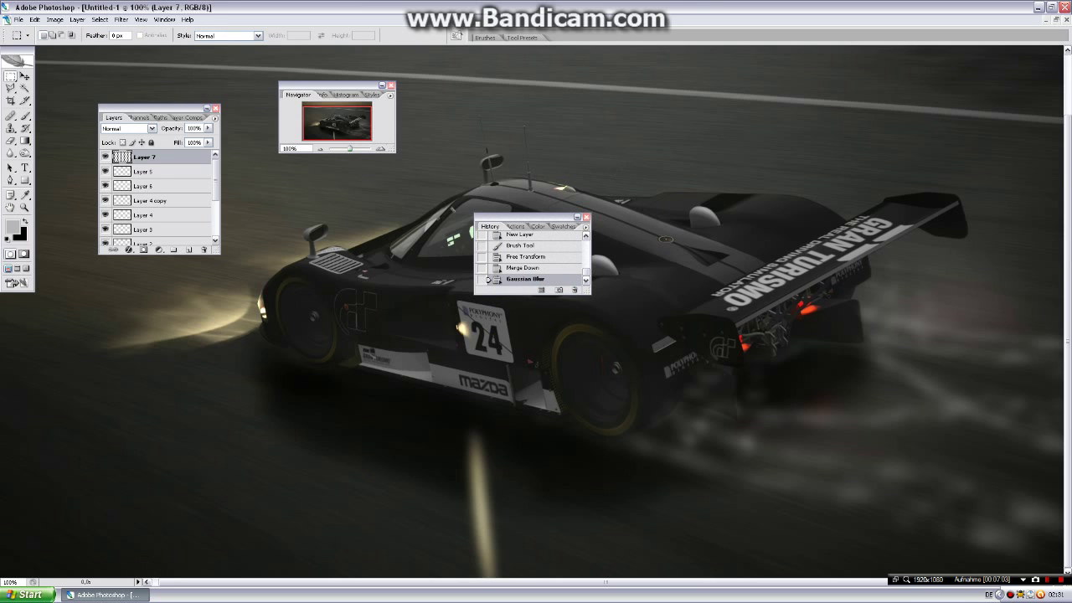
Step: On a new layer, choose the 204 px droplet brush preset enlarged to 261 px
left_click(188, 249)
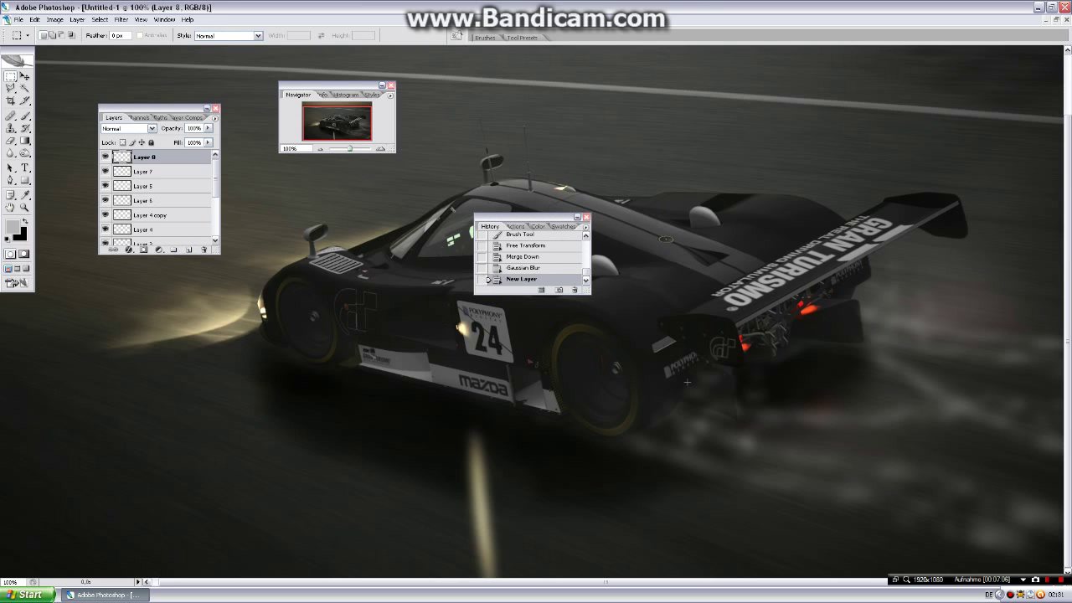
left_click(25, 116)
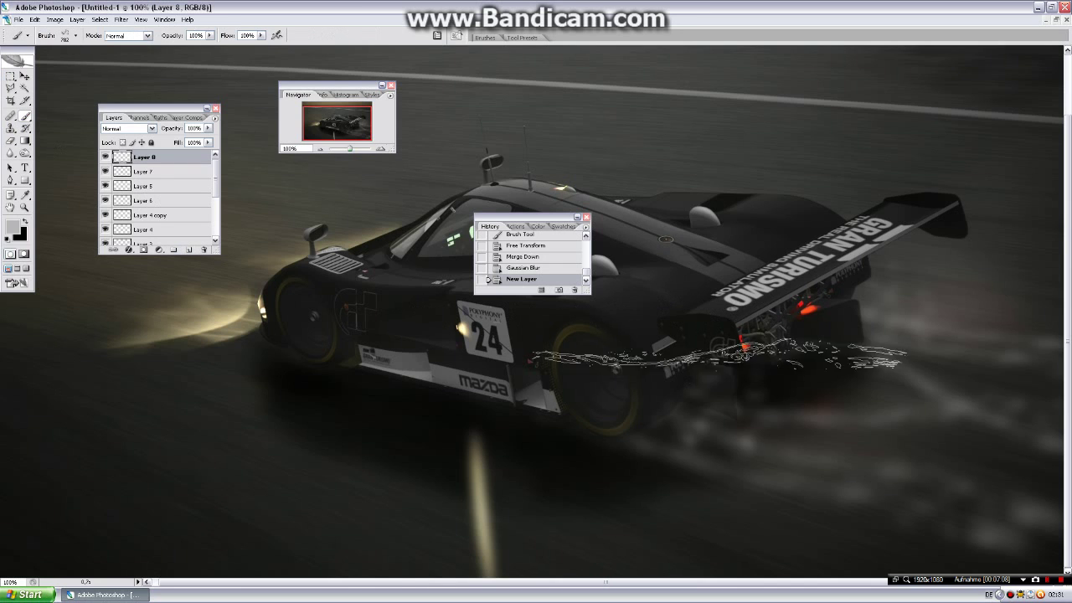
right_click(779, 375)
scroll(838, 480, "down", 2)
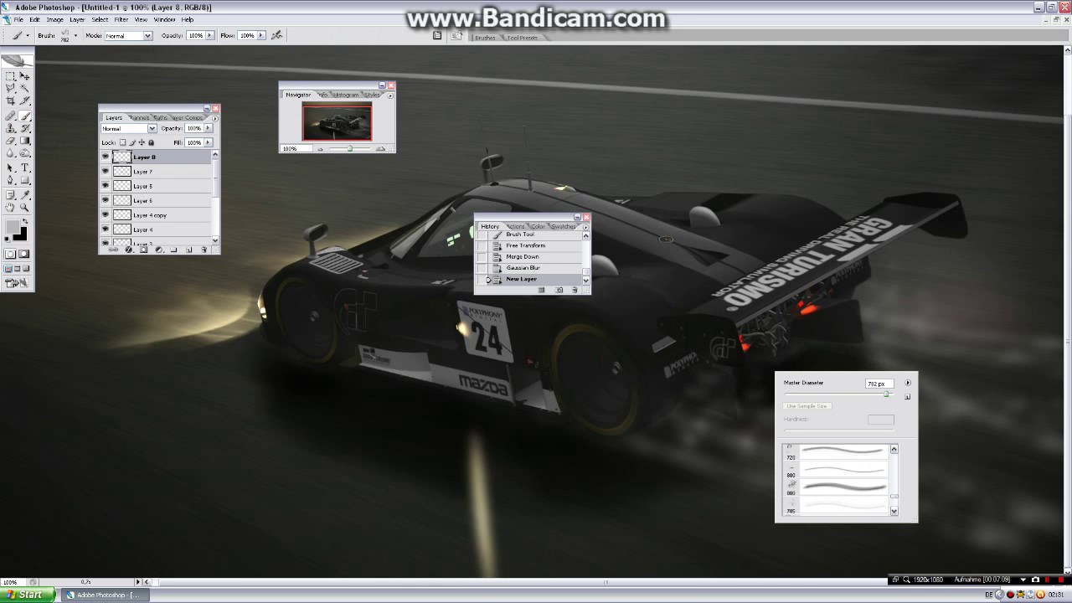
scroll(838, 479, "down", 1)
scroll(837, 479, "down", 1)
scroll(838, 479, "down", 2)
scroll(837, 479, "down", 1)
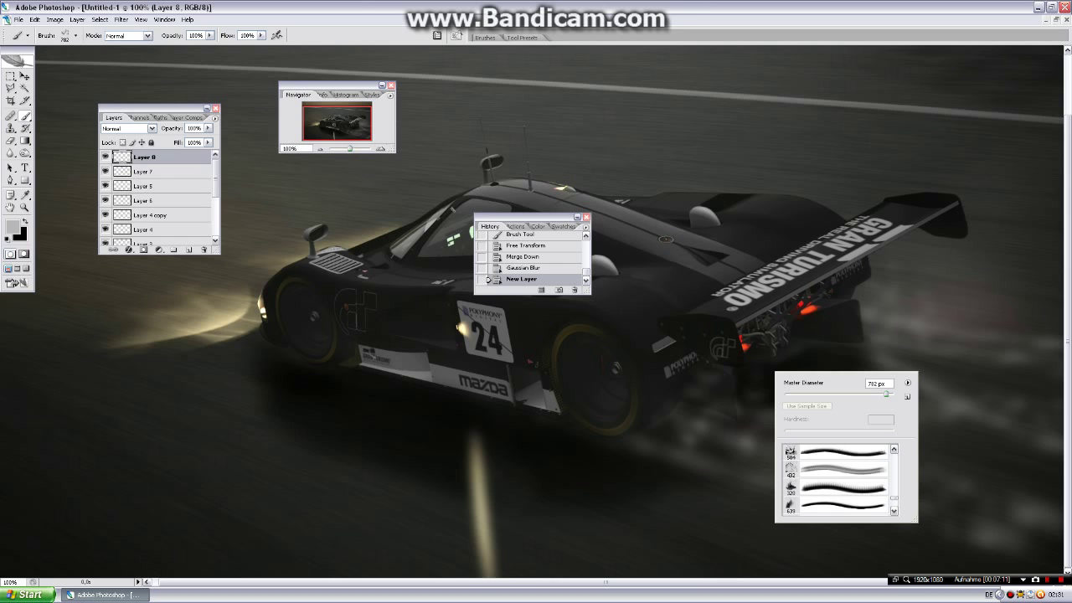
scroll(838, 479, "up", 1)
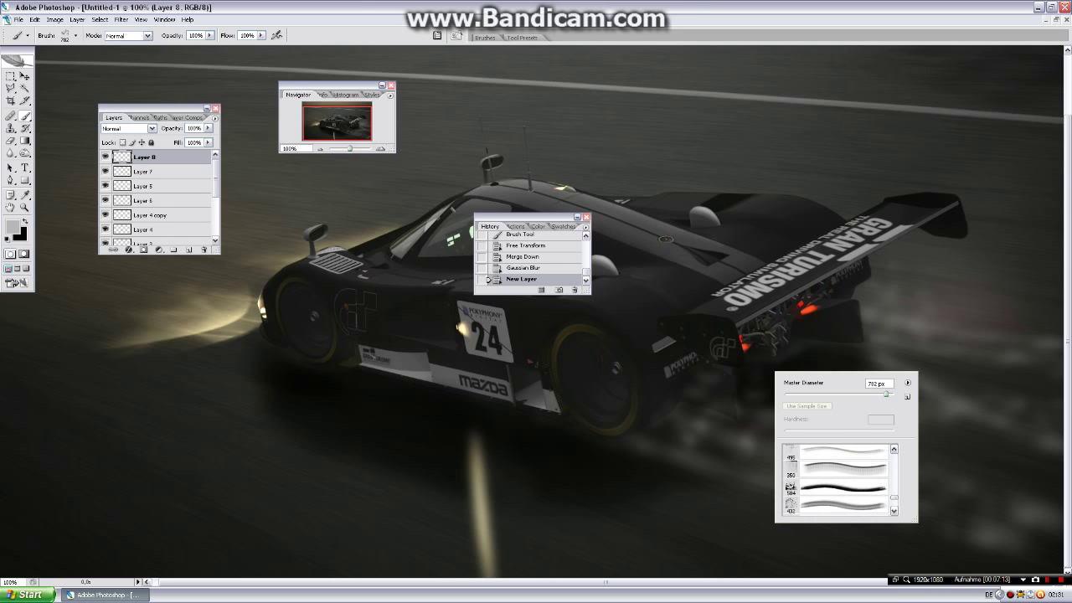
scroll(838, 479, "up", 1)
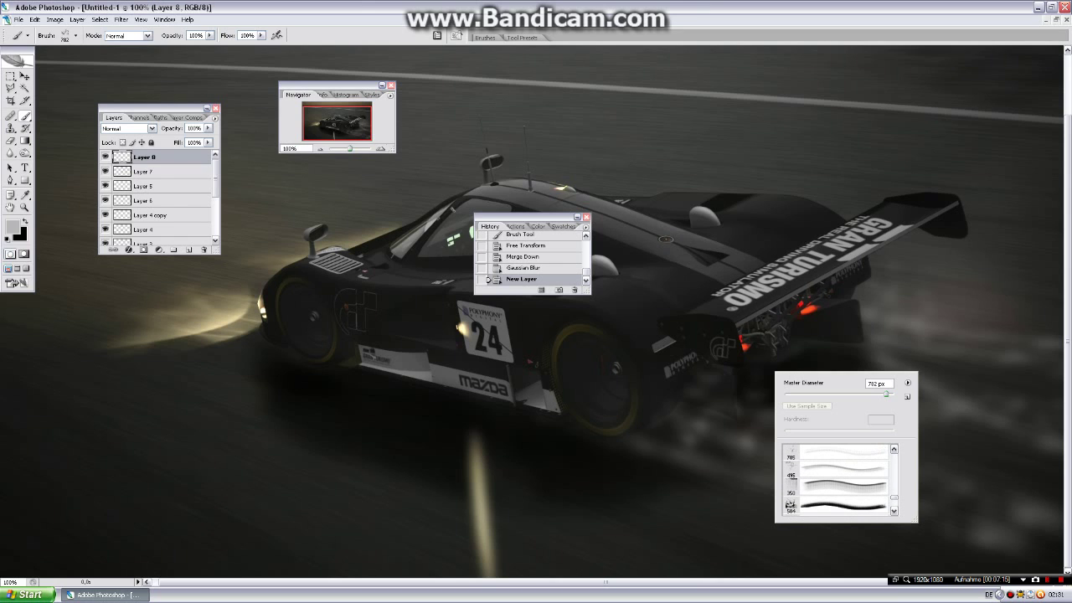
left_click(846, 484)
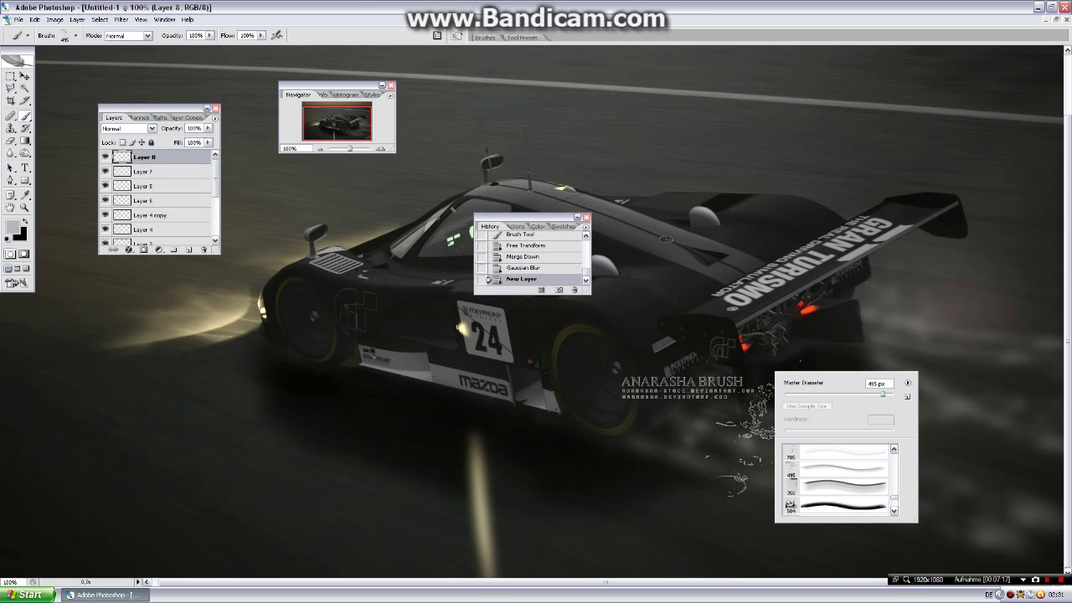
scroll(838, 479, "up", 1)
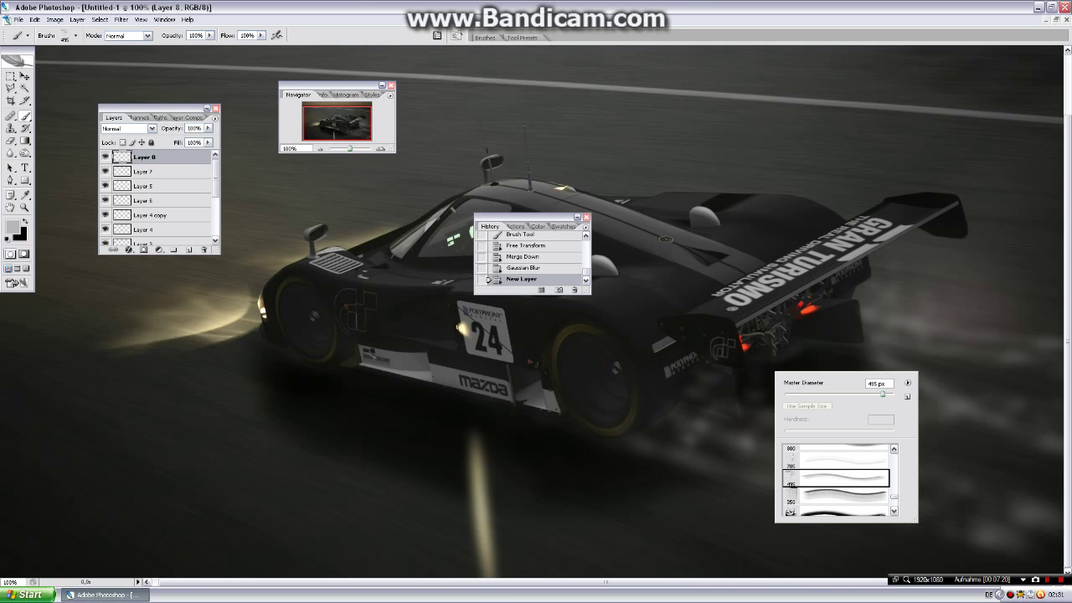
scroll(838, 479, "down", 2)
scroll(837, 479, "down", 1)
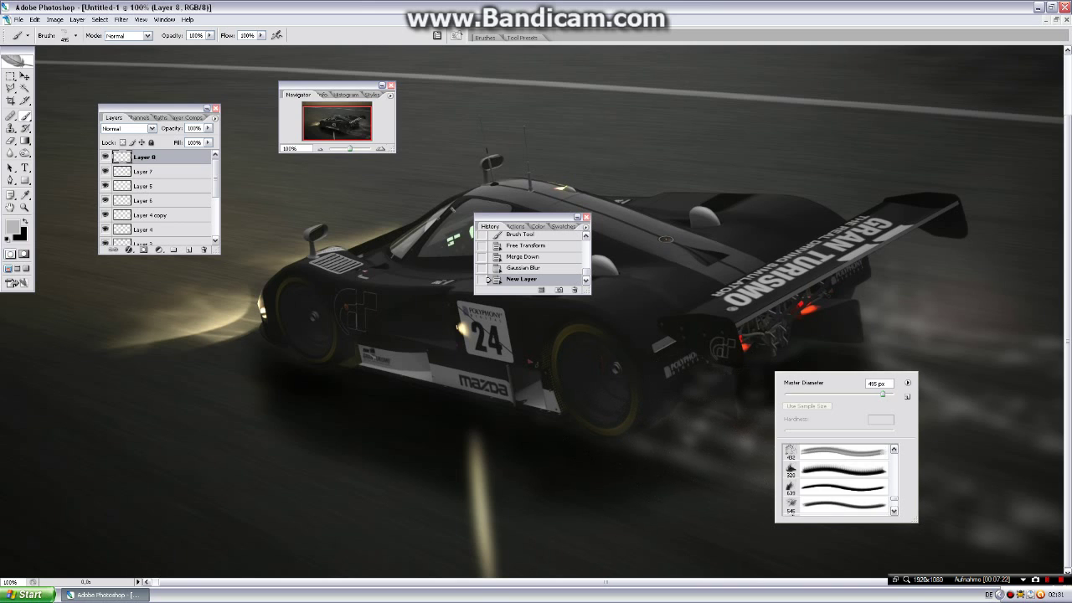
scroll(838, 479, "down", 1)
scroll(838, 479, "down", 2)
left_click(842, 468)
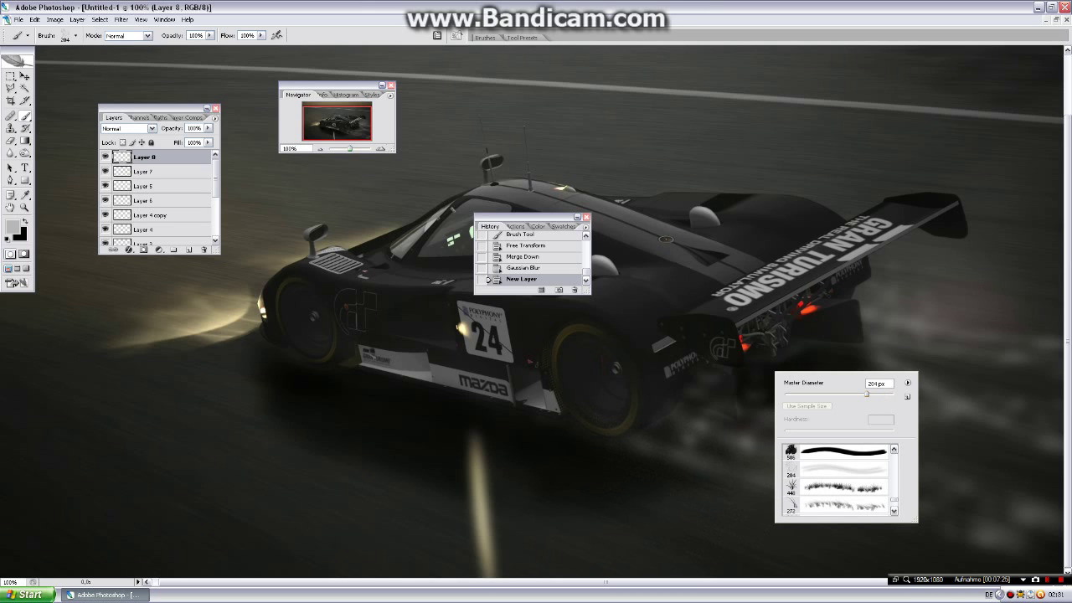
left_click_drag(867, 393, 871, 393)
mouse_move(745, 331)
left_mouse_down()
mouse_move(838, 327)
mouse_move(720, 335)
left_mouse_up()
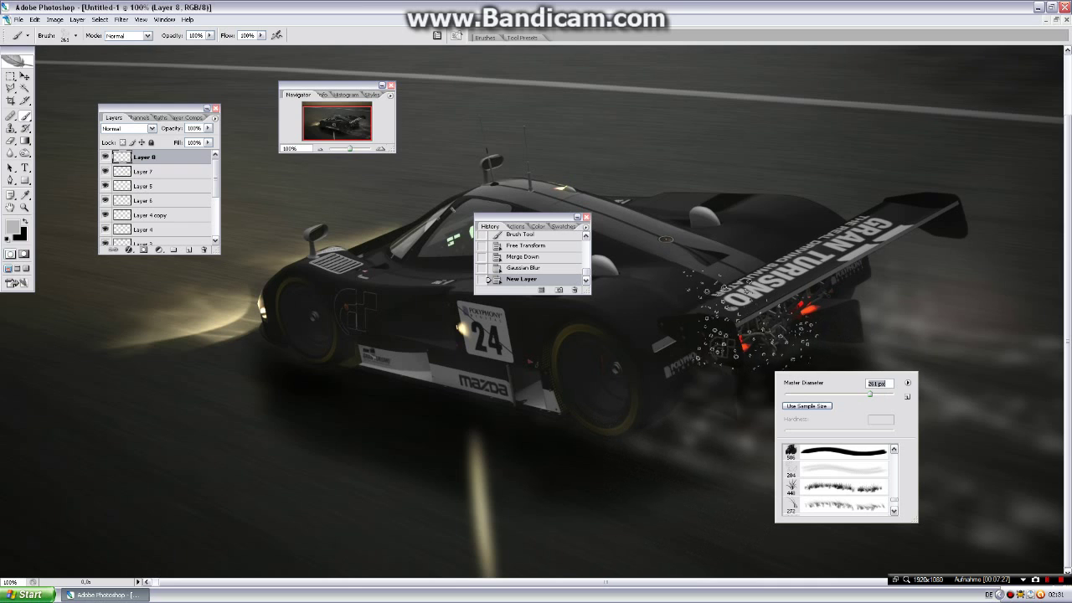
key("Return")
Step: Enable brush Scattering with a Count of 3
key("F5")
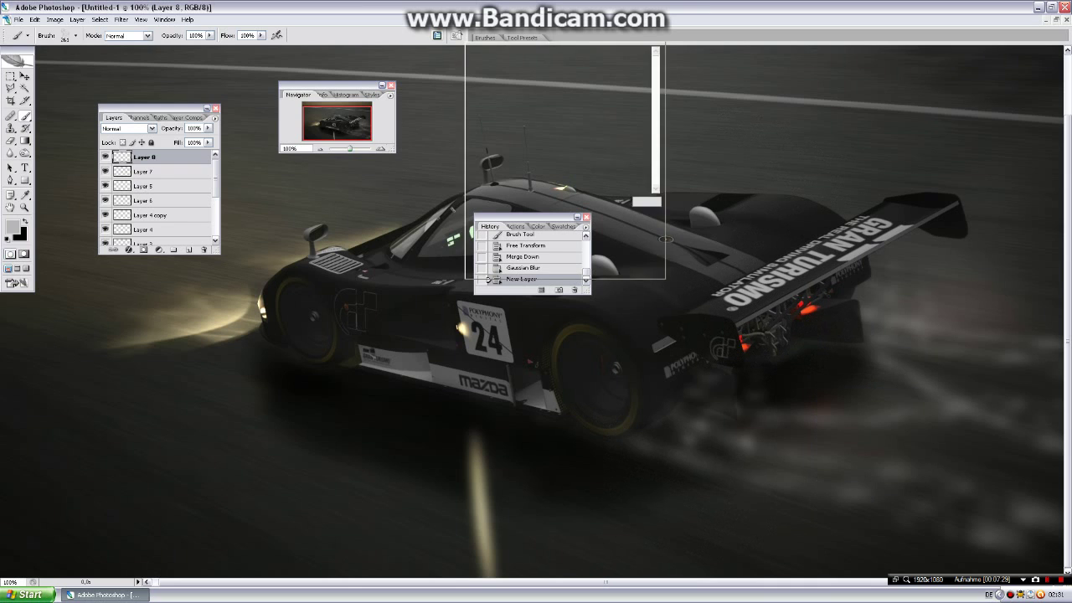
left_click(494, 86)
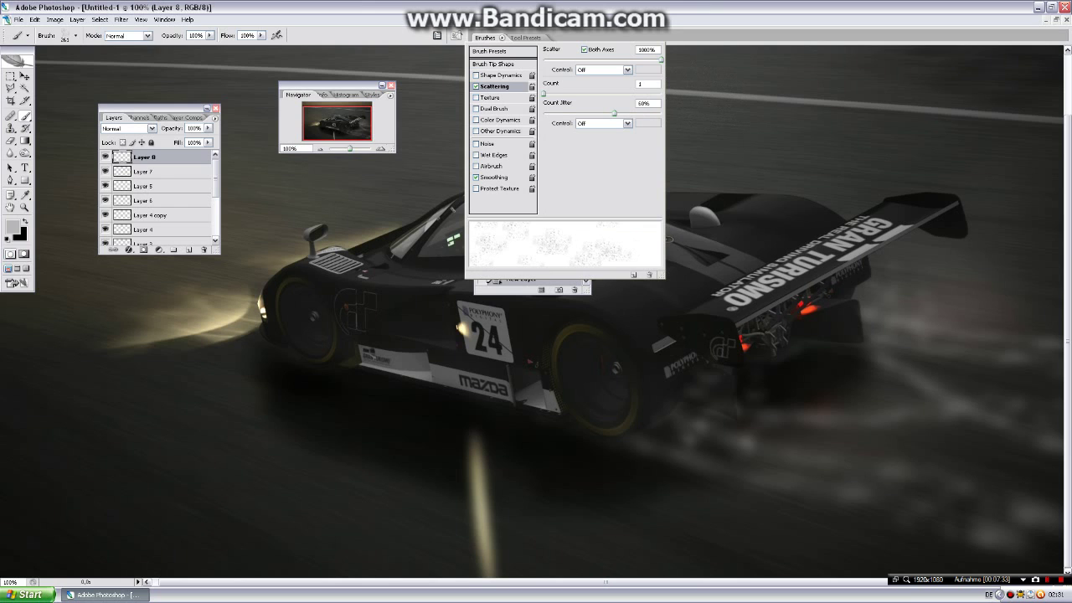
left_click_drag(544, 93, 564, 93)
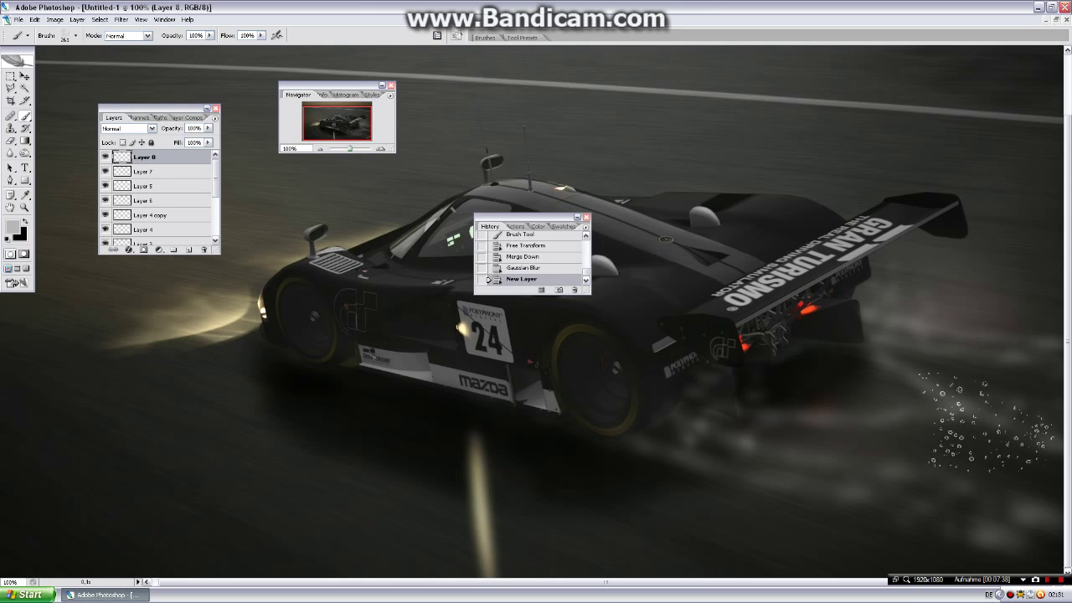
Step: Paint scattered white droplets behind the car, over its body and across the track
left_click_drag(871, 402, 762, 419)
left_click_drag(118, 419, 226, 477)
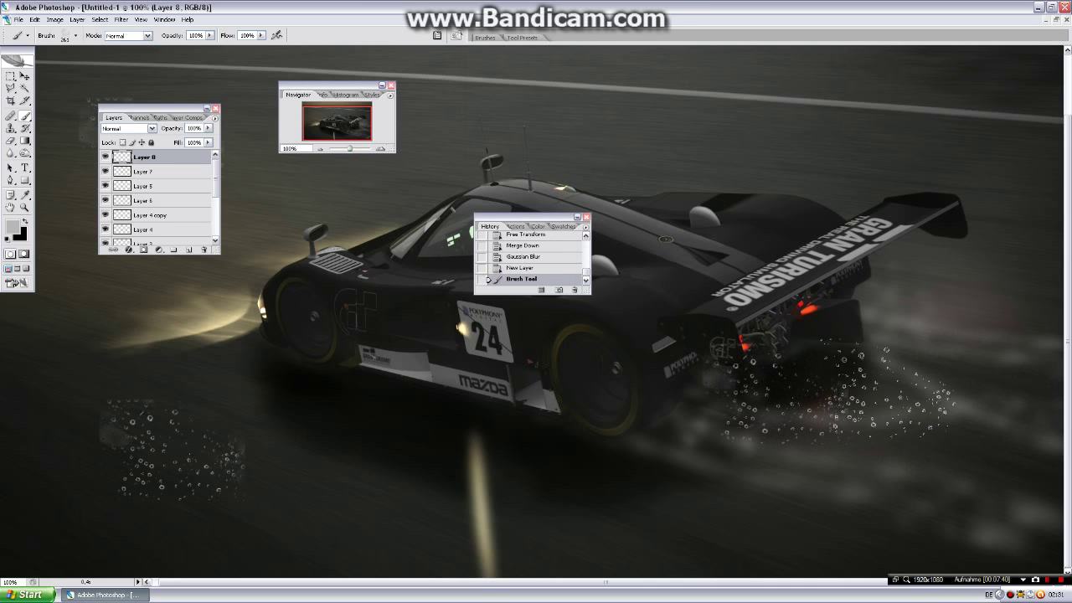
left_click_drag(846, 394, 721, 377)
left_click_drag(779, 234, 721, 536)
left_click_drag(1022, 117, 888, 394)
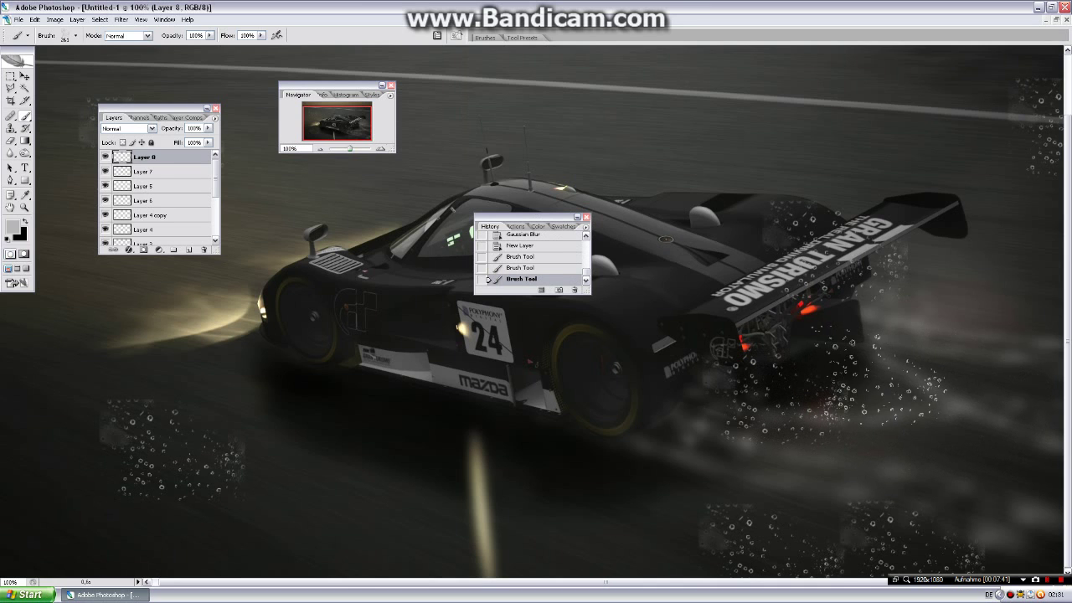
left_click_drag(586, 109, 879, 360)
mouse_move(896, 410)
left_mouse_down()
mouse_move(938, 394)
mouse_move(854, 352)
left_mouse_up()
left_click_drag(737, 218, 745, 234)
left_click_drag(1022, 402, 905, 419)
left_click_drag(972, 244, 1018, 400)
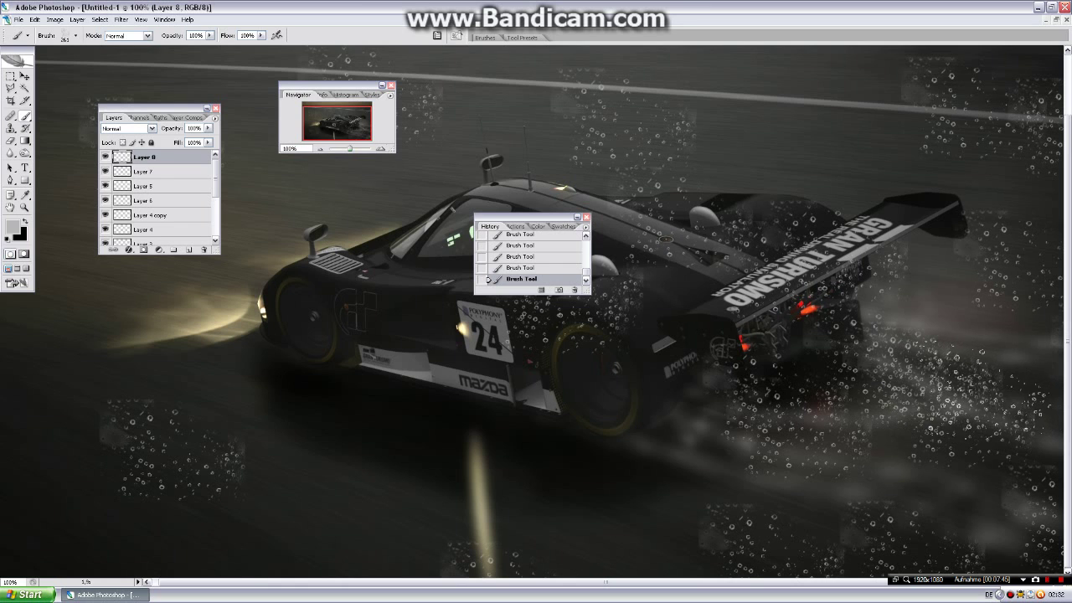
left_click_drag(979, 371, 860, 354)
left_click_drag(915, 62, 967, 430)
left_click_drag(727, 268, 850, 294)
mouse_move(972, 393)
left_mouse_down()
mouse_move(989, 419)
mouse_move(1031, 389)
left_mouse_up()
left_click_drag(871, 527, 1001, 557)
left_click_drag(268, 301, 376, 326)
left_click_drag(712, 306, 842, 323)
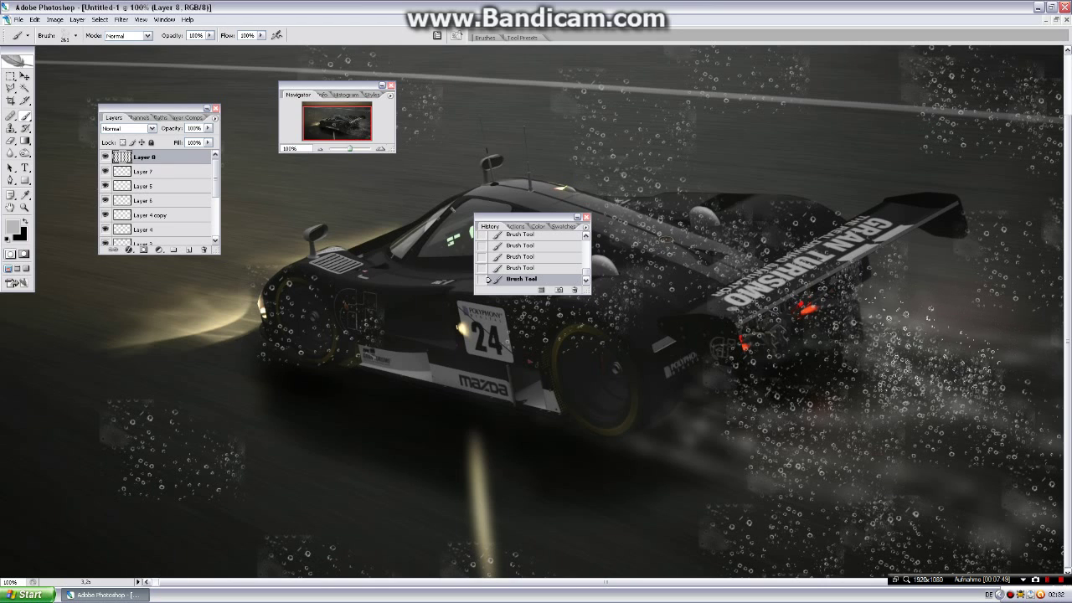
mouse_move(972, 360)
left_mouse_down()
mouse_move(884, 381)
mouse_move(892, 368)
left_mouse_up()
left_click_drag(343, 423, 377, 419)
left_click_drag(985, 477, 850, 319)
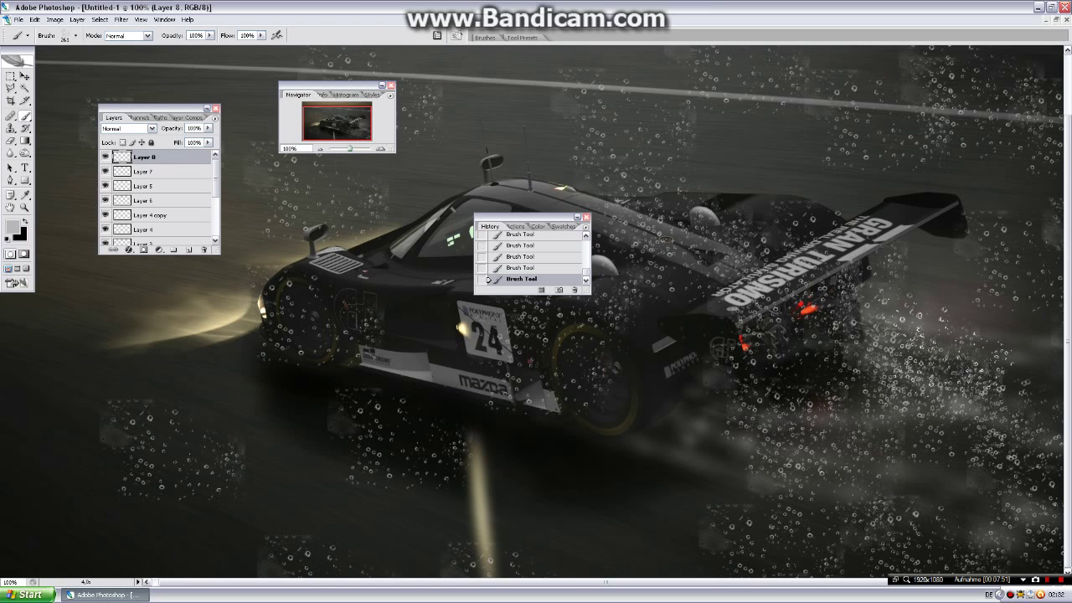
Step: Draw a polygonal lasso selection around the area behind the rear wheel
key("l")
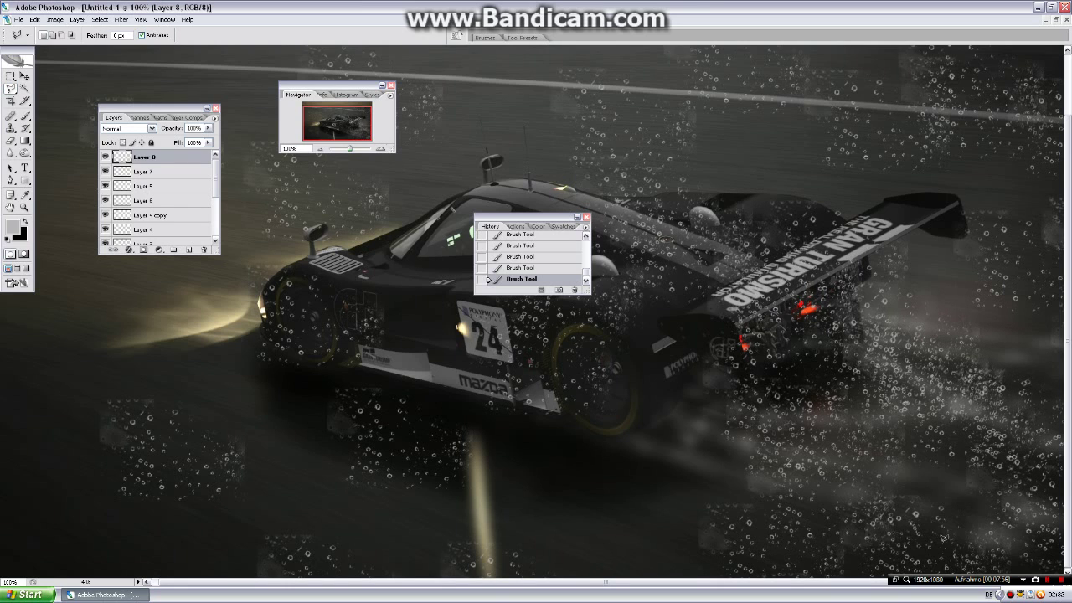
left_click(1009, 559)
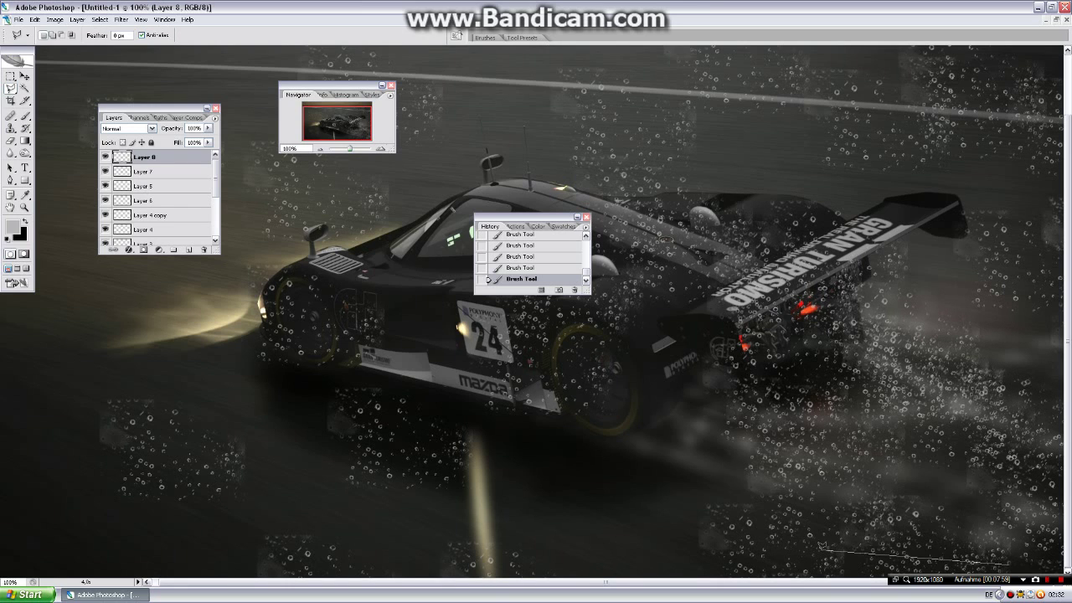
left_click(603, 445)
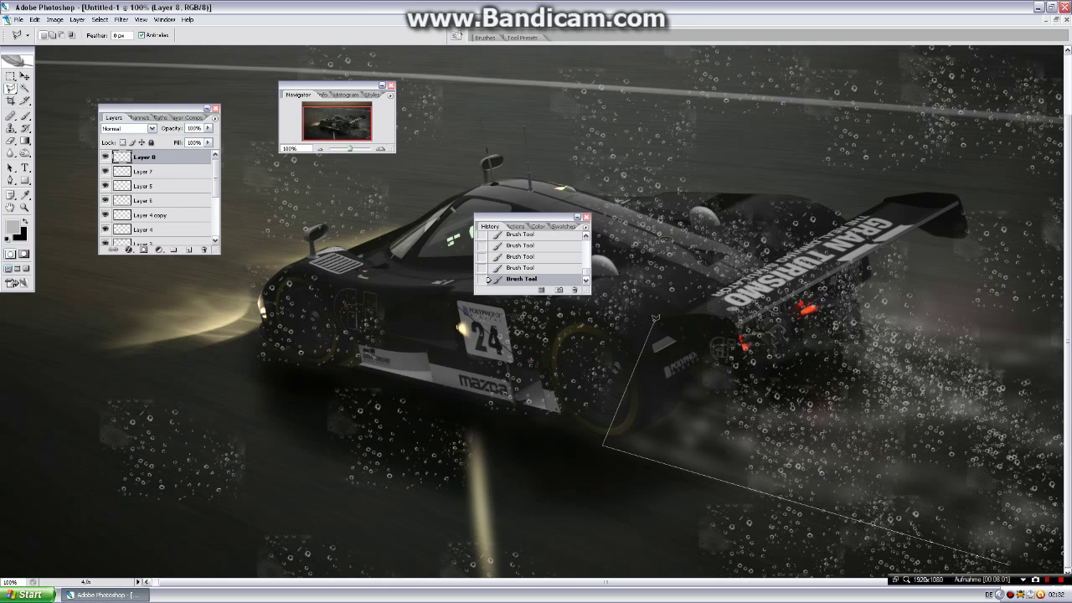
left_click(640, 359)
left_click(940, 191)
key("Return")
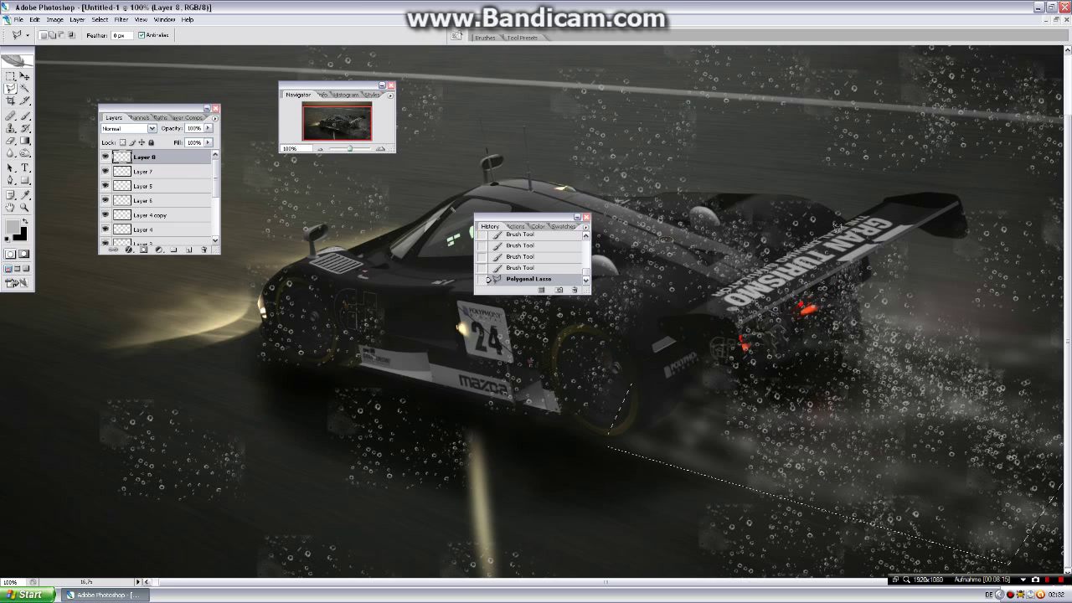
Step: Deselect and redraw the polygonal selection from the rear wing tip to below the rear wheel
key("ctrl+d")
left_click(930, 201)
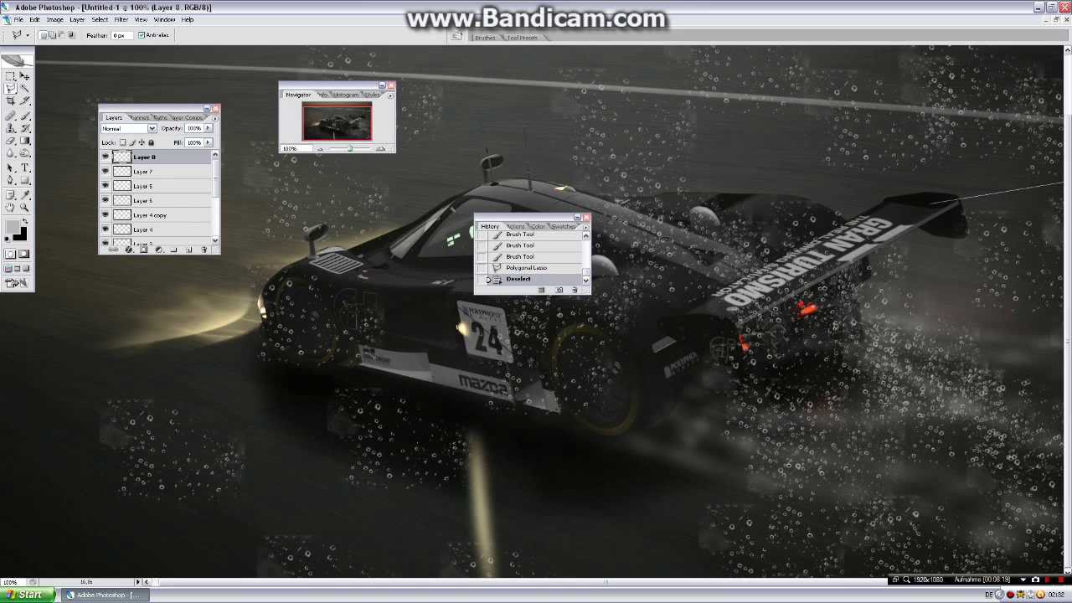
left_click(1063, 568)
left_click(678, 490)
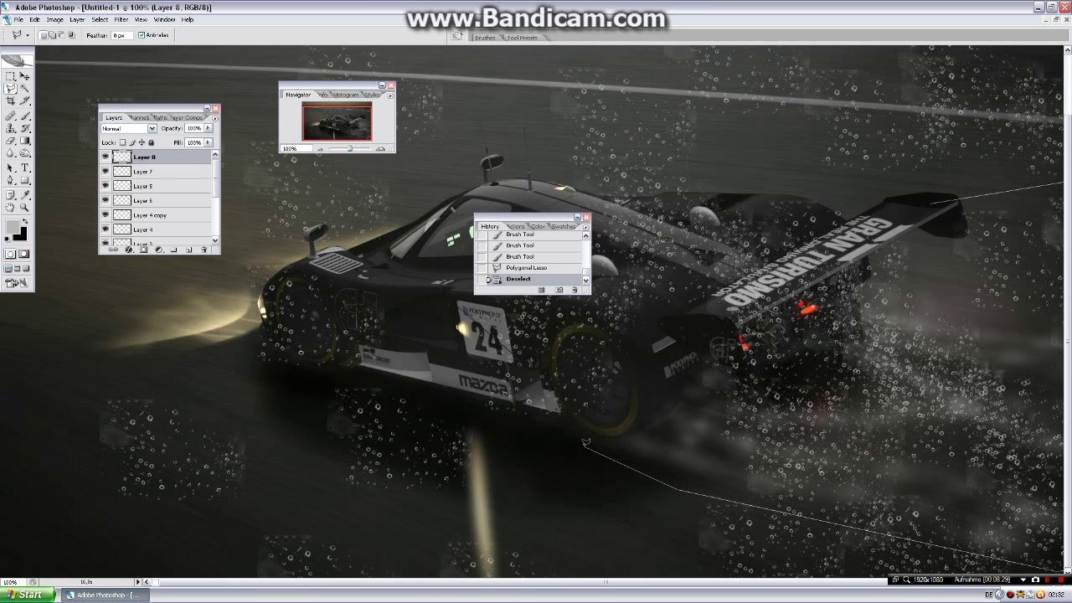
left_click(586, 442)
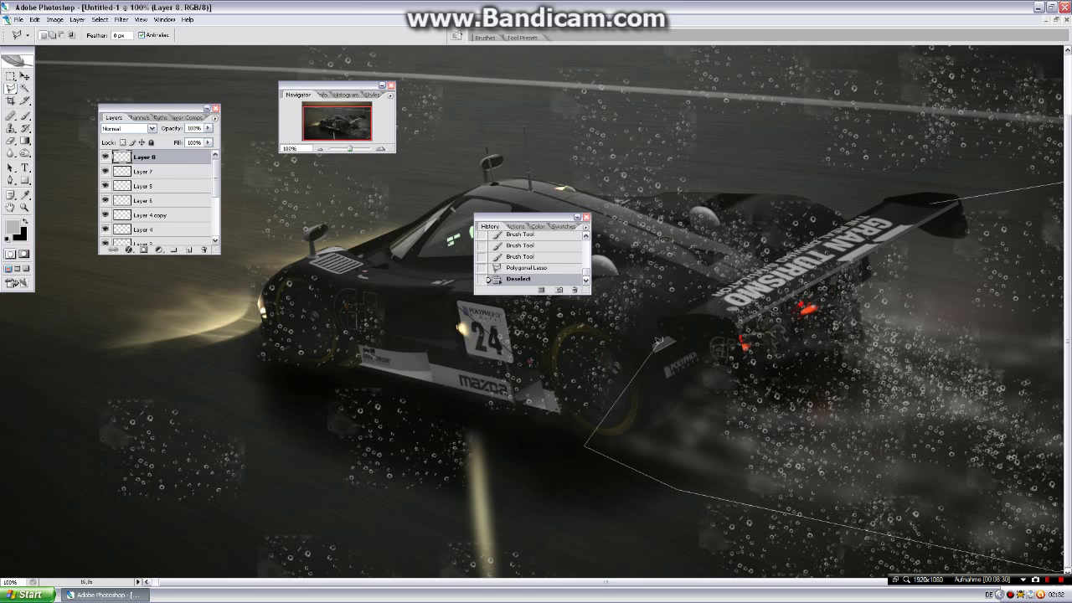
double_click(693, 300)
Step: Move the selected droplets to Layer 9 with Layer via Cut and delete the old droplet layer
right_click(799, 313)
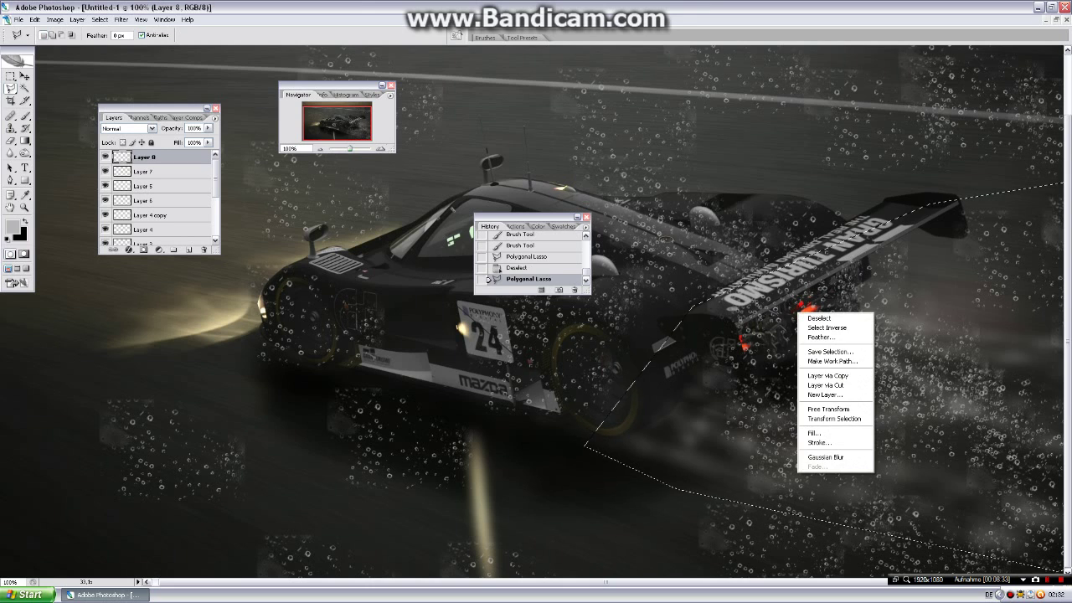
left_click(828, 384)
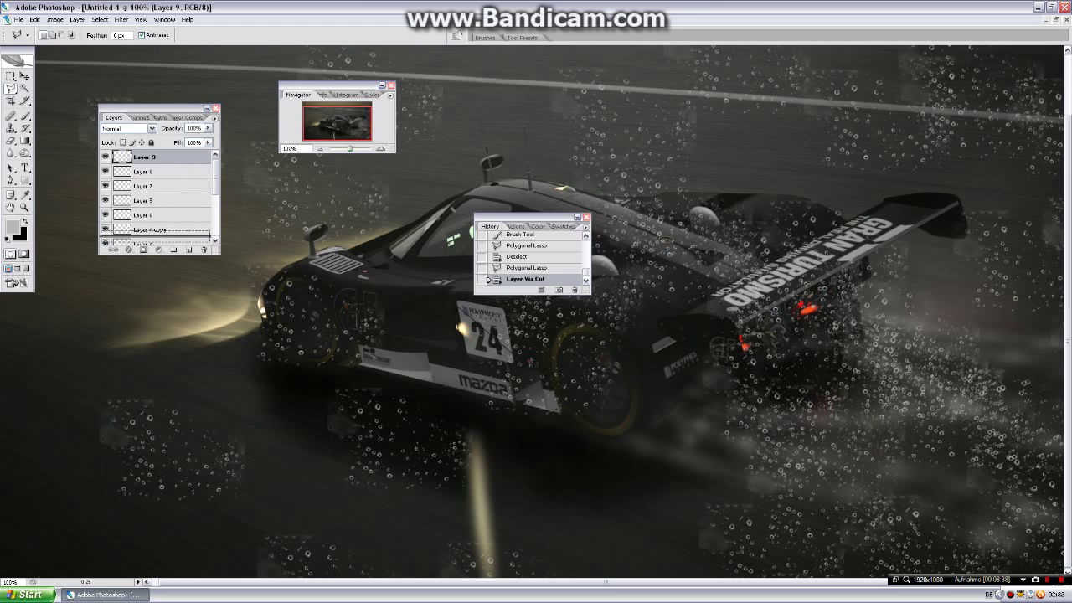
left_click_drag(144, 171, 203, 249)
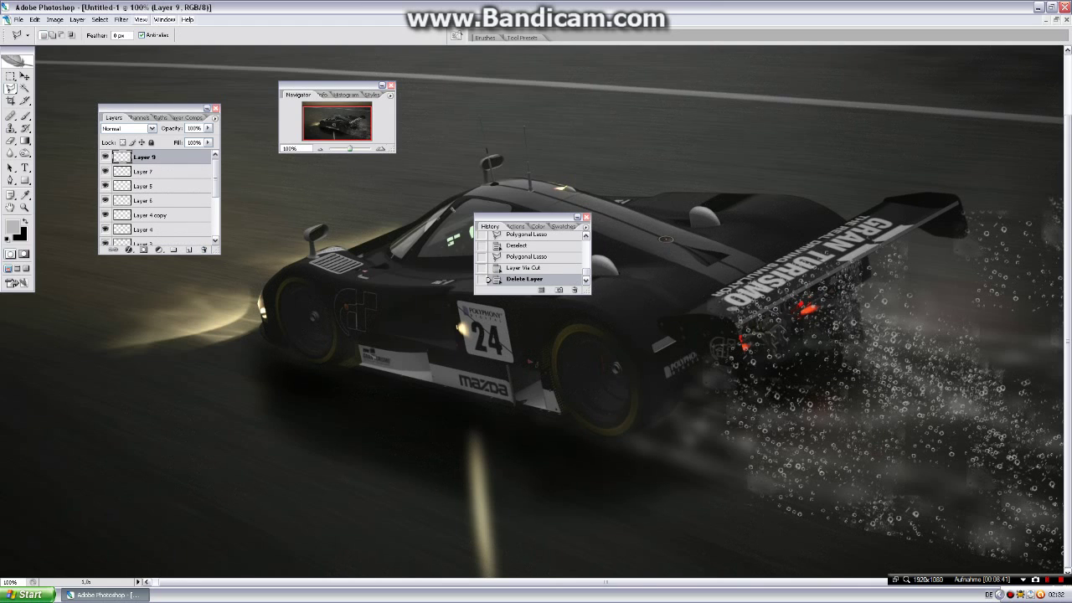
left_click(121, 20)
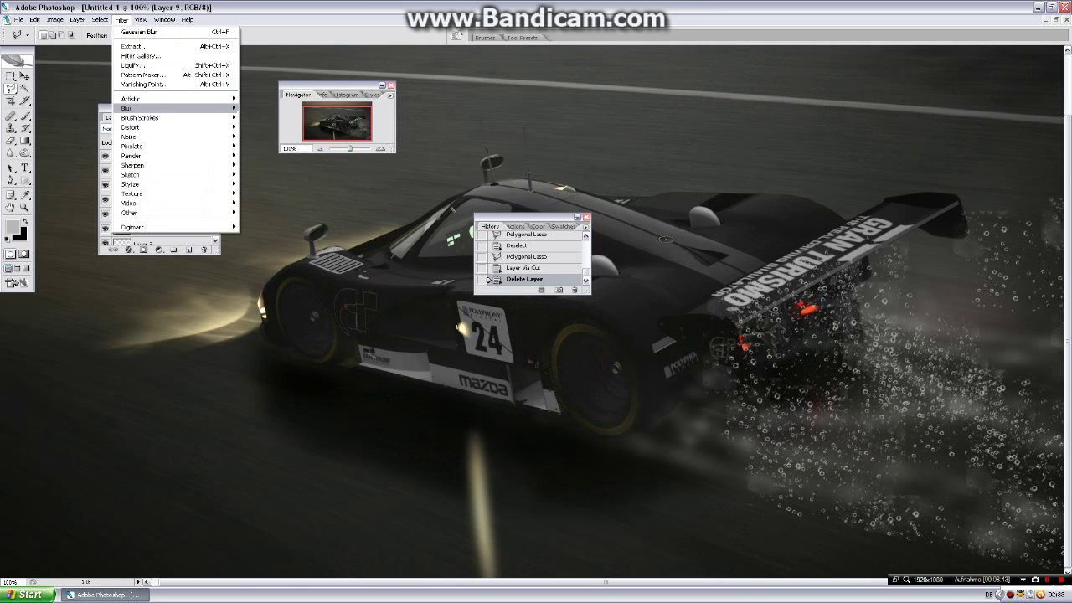
Step: Apply a Gaussian Blur to Layer 9's droplets behind the rear wheel
left_click(261, 146)
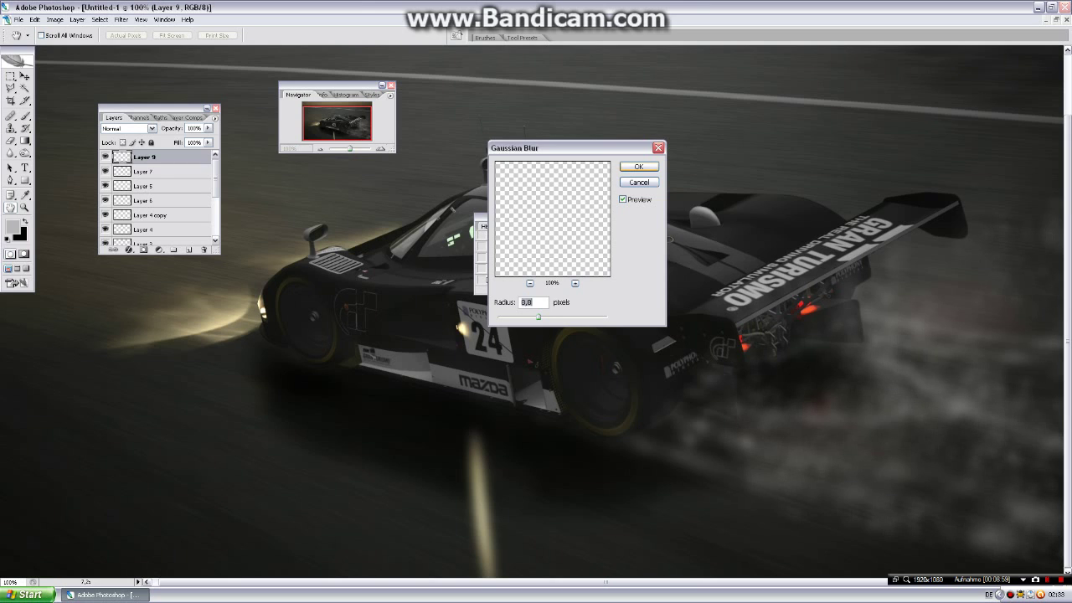
key("Return")
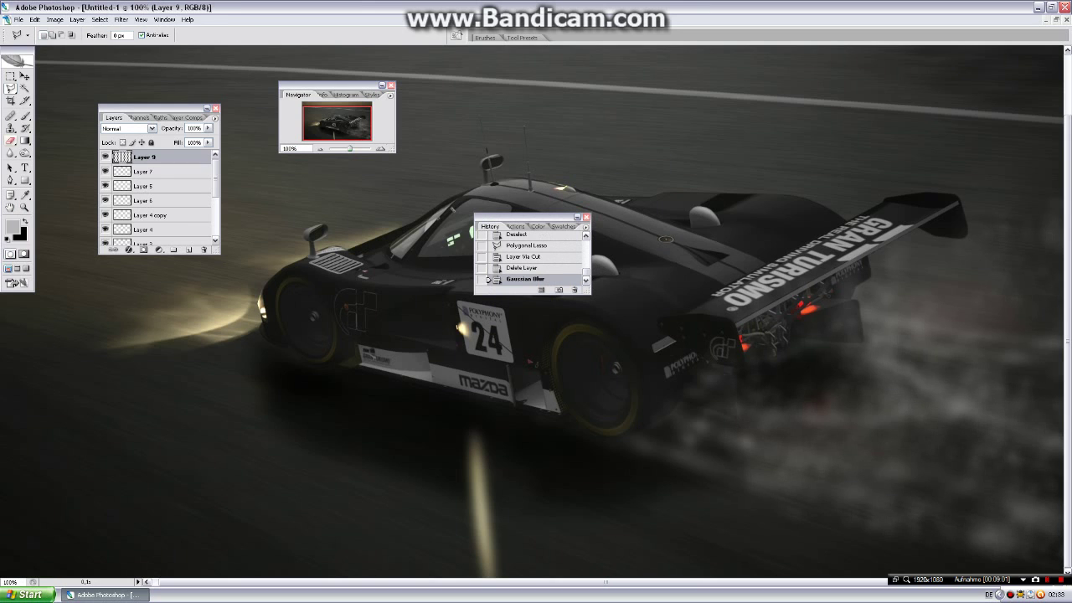
Step: Erase two areas of Layer 9's blurred spray with a large soft eraser
key("e")
right_click(970, 184)
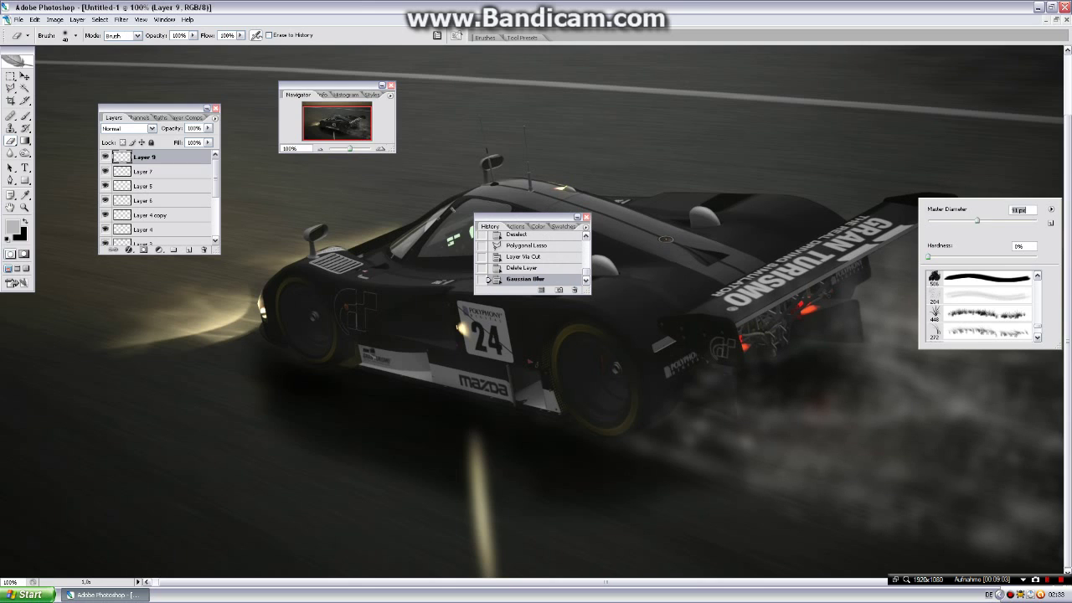
key("Return")
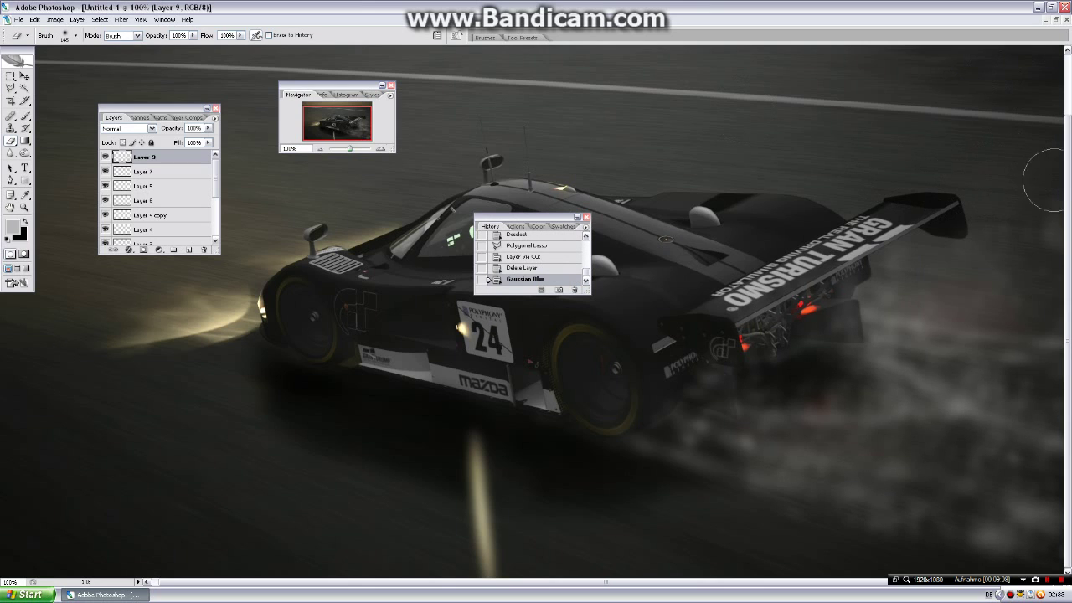
left_click_drag(1033, 186, 972, 187)
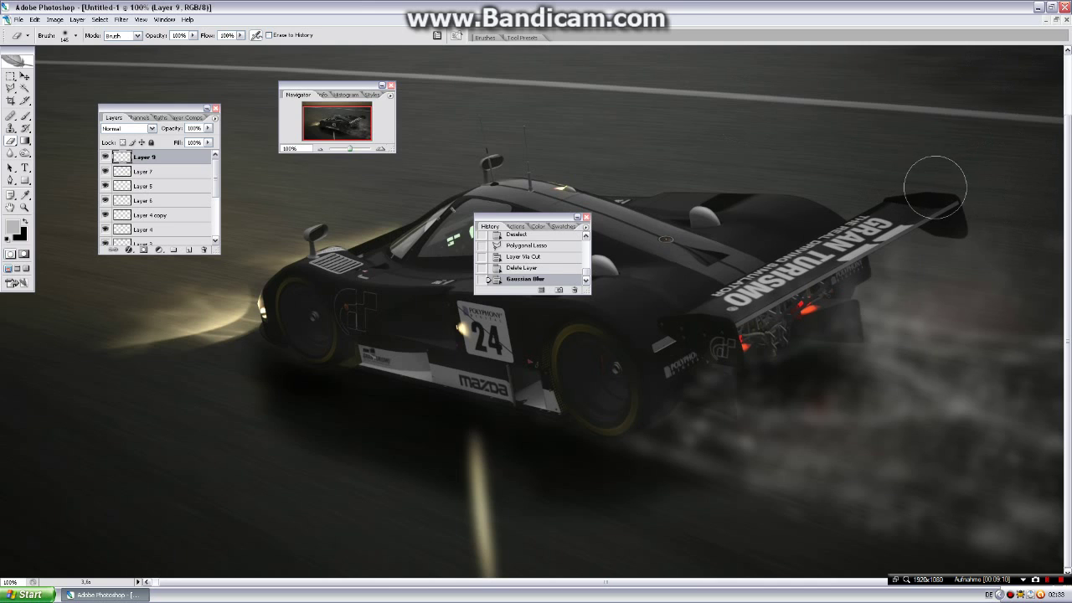
left_click(896, 559)
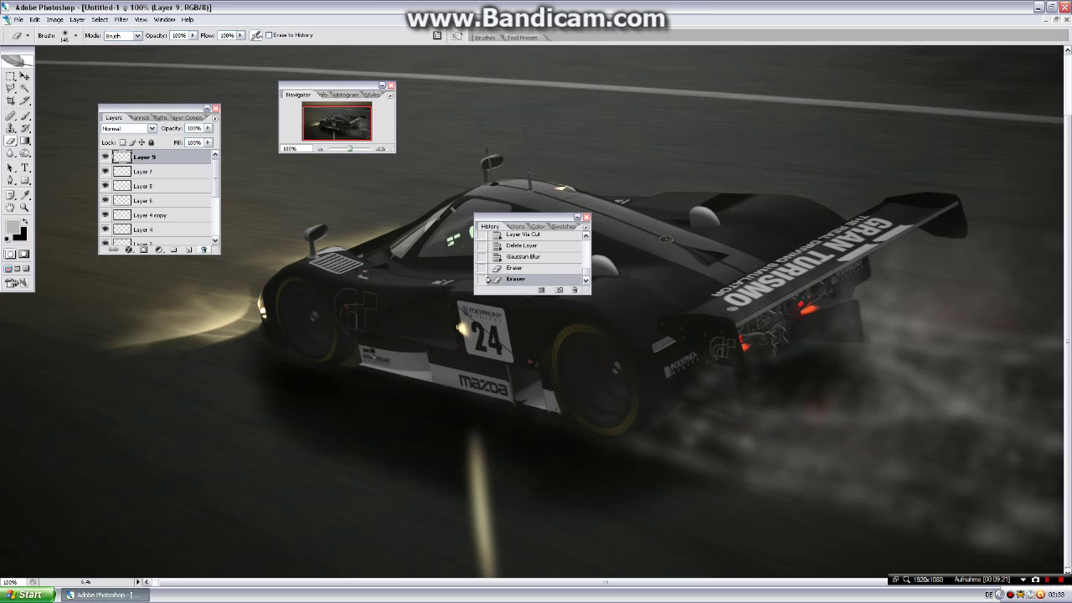
Step: On new Layer 10, stamp the 782 px splash brush once across the car's lower front
key("ctrl+shift+alt+n")
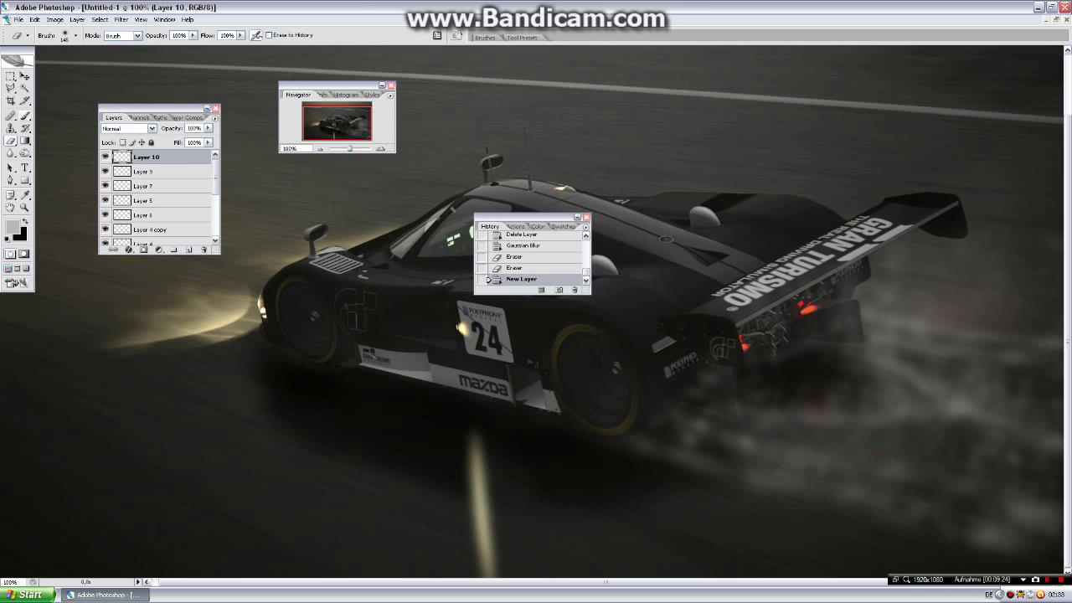
key("b")
right_click(382, 311)
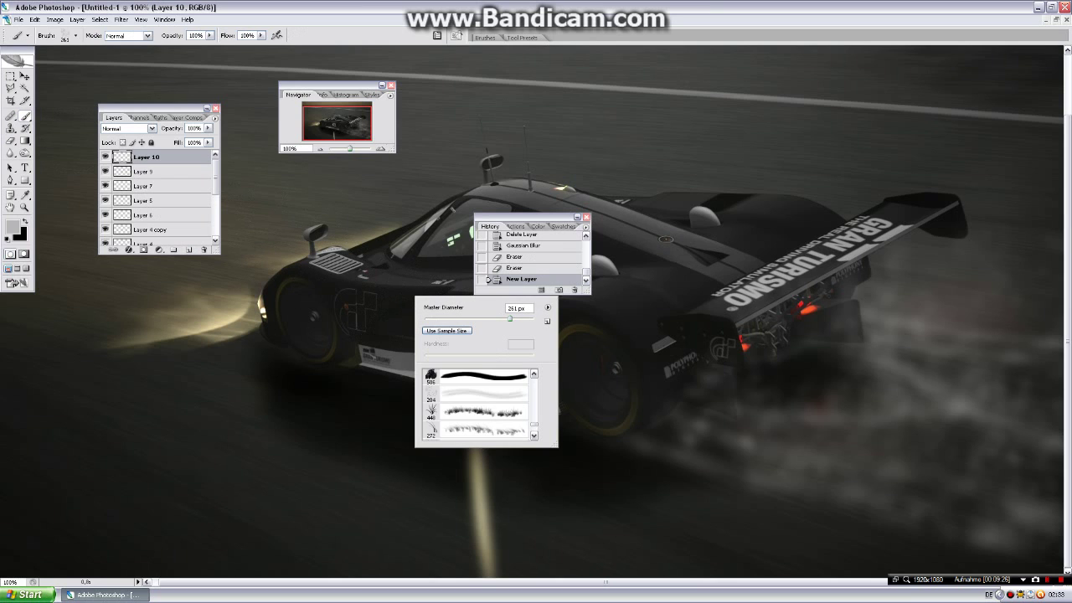
scroll(477, 404, "down", 2)
scroll(477, 405, "down", 2)
scroll(477, 404, "down", 2)
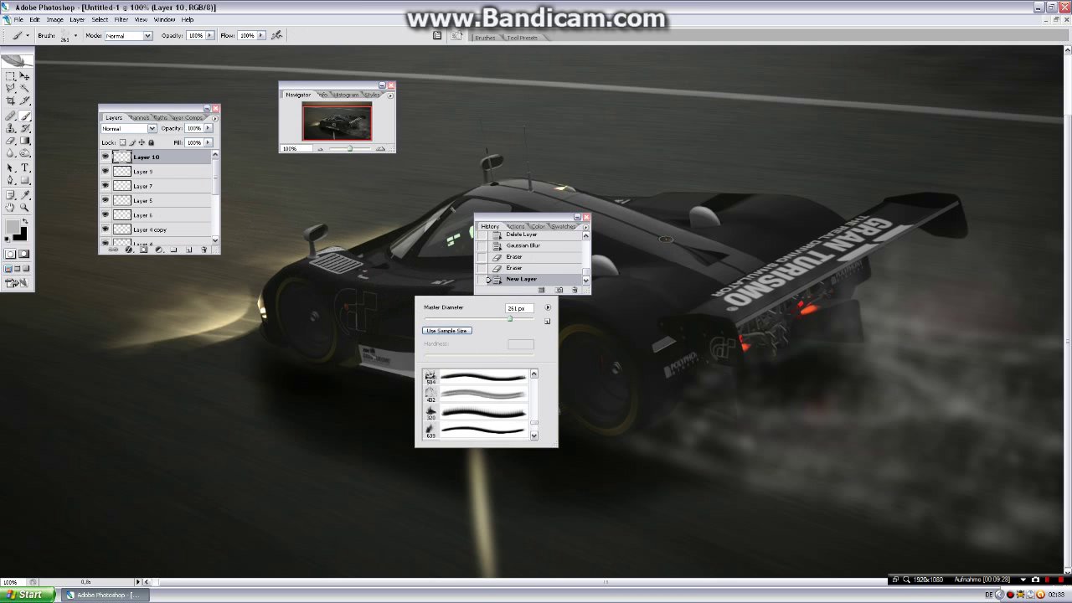
scroll(477, 404, "down", 2)
scroll(478, 405, "down", 2)
scroll(478, 404, "down", 2)
scroll(478, 405, "down", 2)
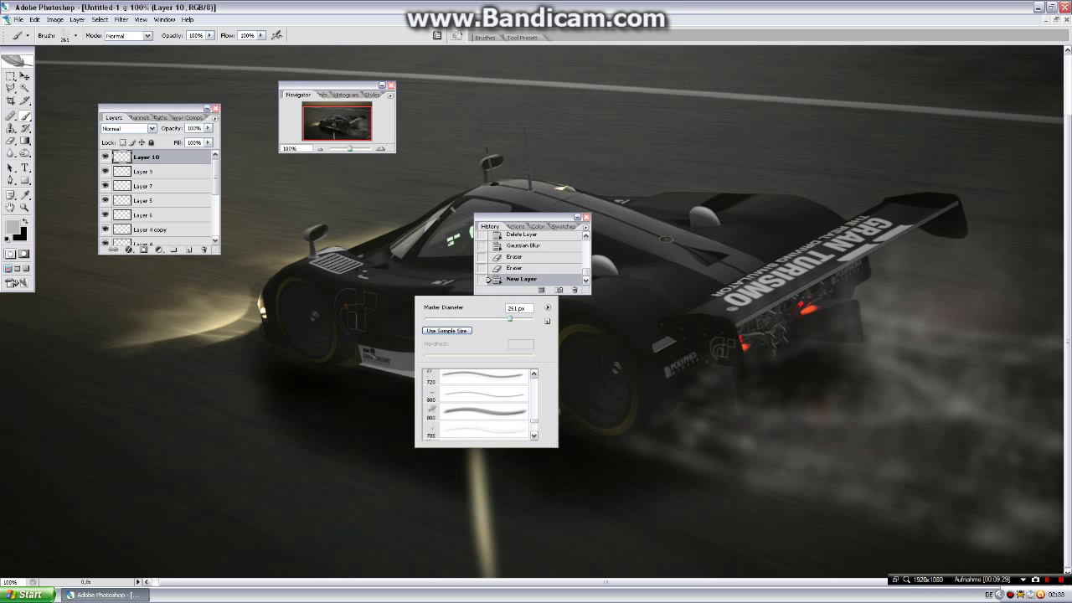
scroll(478, 404, "up", 2)
scroll(478, 405, "up", 1)
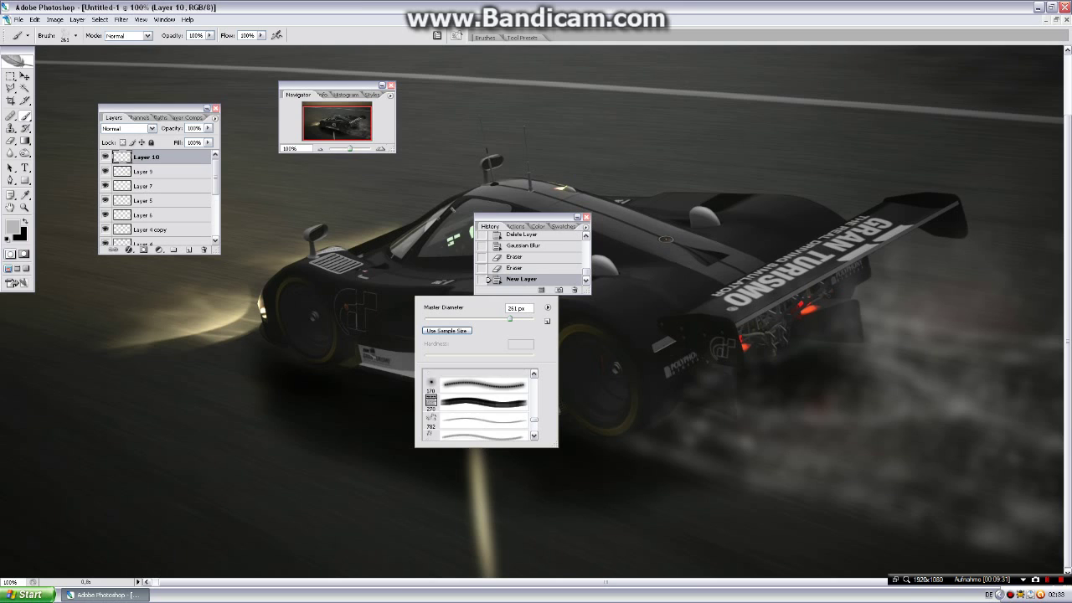
scroll(477, 404, "up", 2)
scroll(478, 404, "up", 2)
scroll(477, 405, "up", 1)
scroll(478, 405, "up", 2)
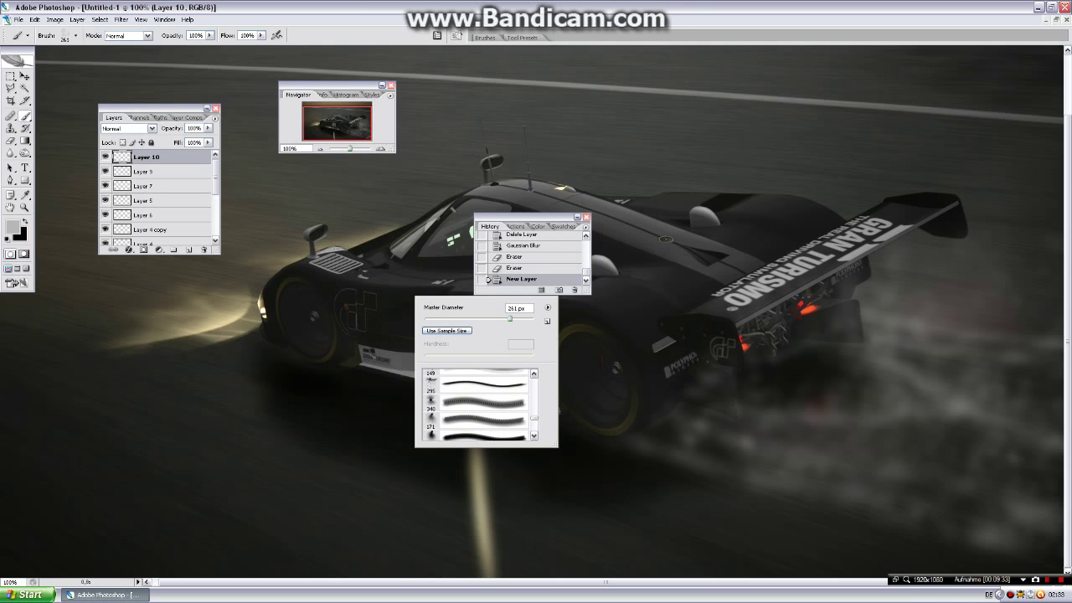
scroll(477, 404, "up", 1)
scroll(478, 404, "down", 1)
scroll(477, 404, "down", 1)
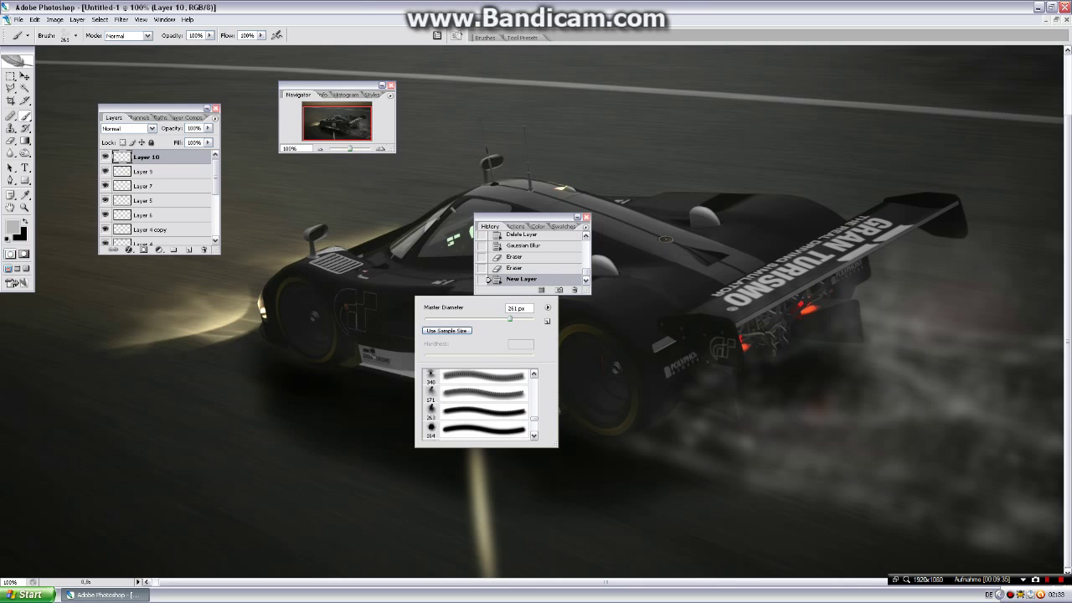
scroll(478, 405, "down", 2)
scroll(478, 404, "down", 1)
scroll(477, 405, "down", 1)
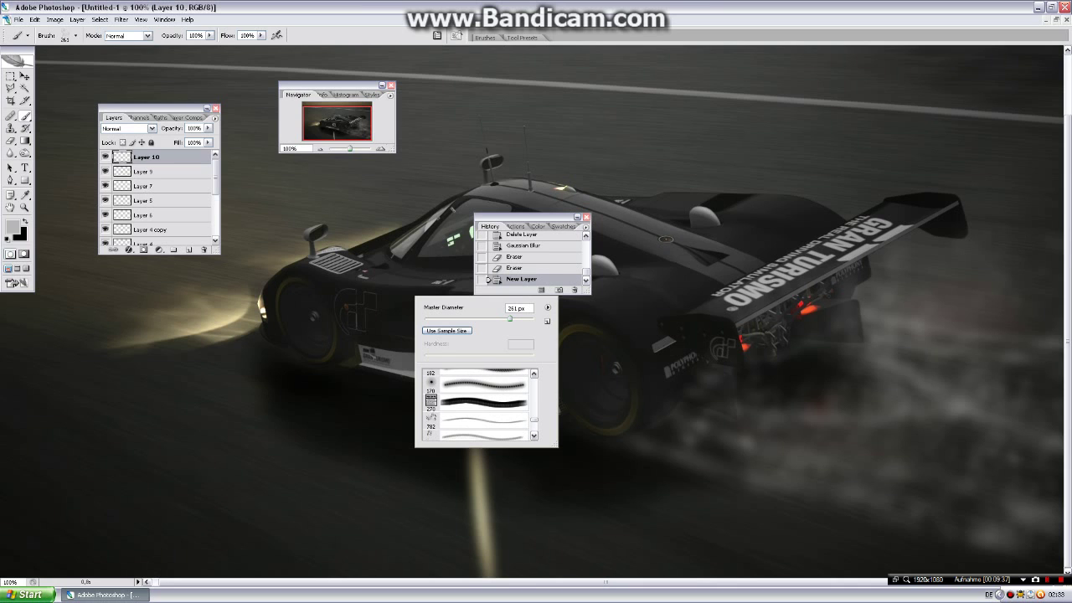
left_click(477, 421)
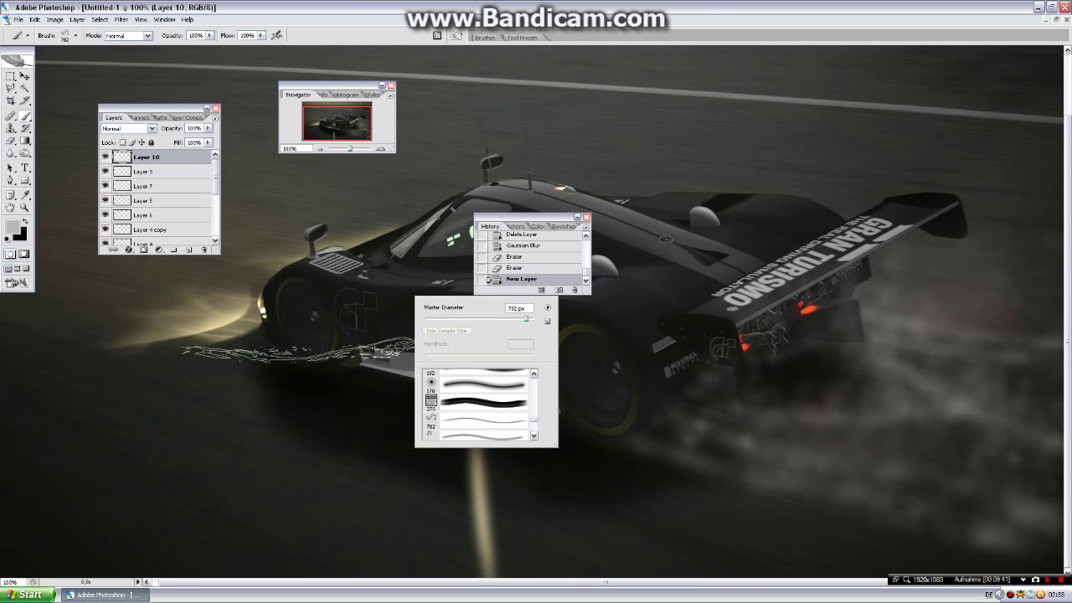
left_click(298, 357)
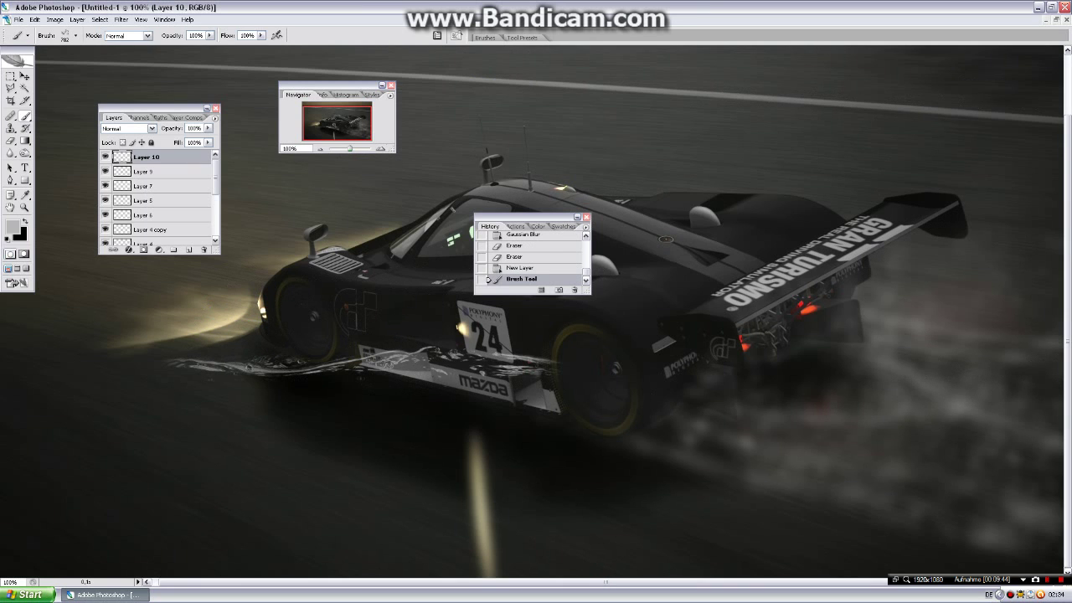
Step: Free-transform Layer 10's splash, rotating it about 37° clockwise and shifting it down and right
key("m")
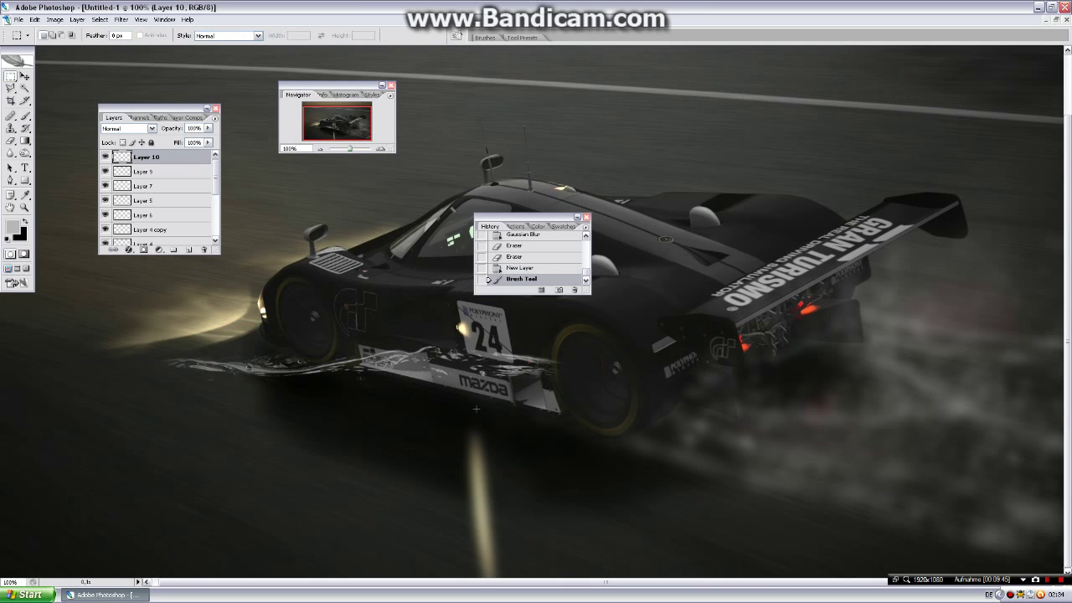
right_click(476, 409)
left_click(494, 492)
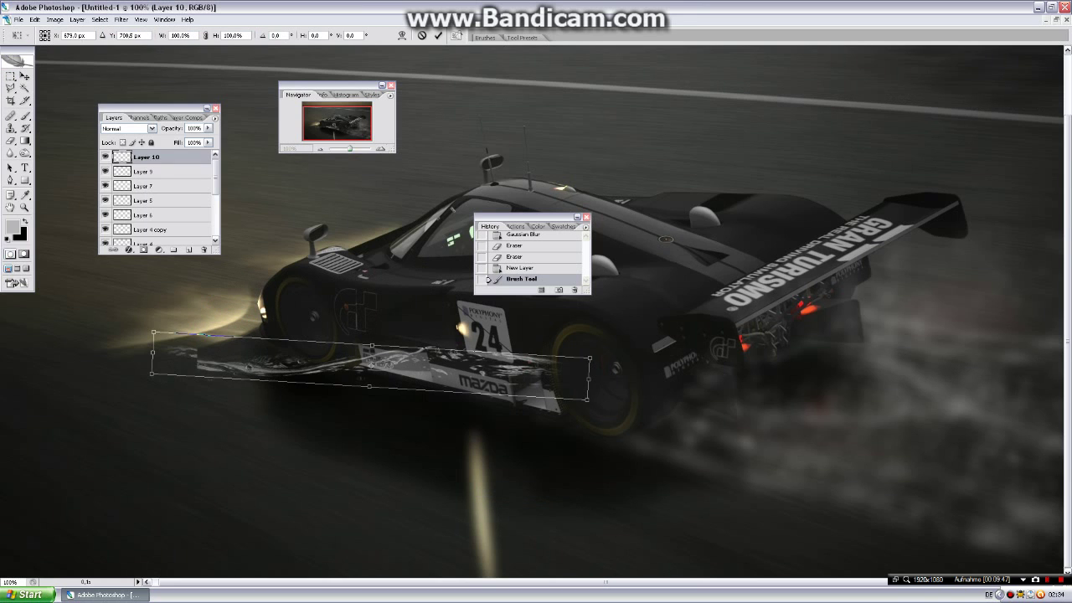
left_click_drag(144, 362, 157, 292)
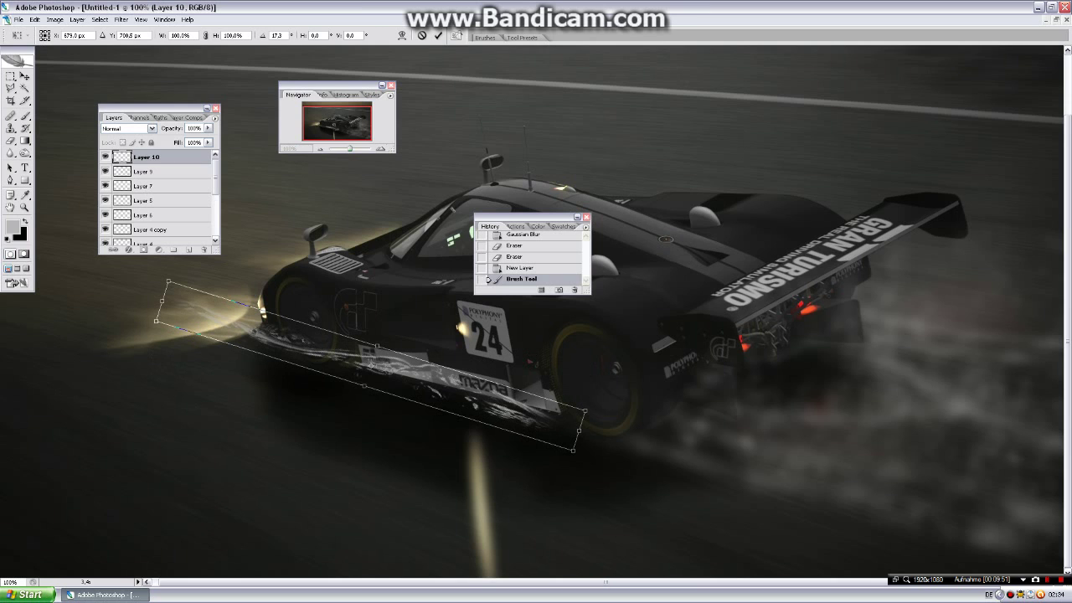
mouse_move(369, 369)
left_mouse_down()
mouse_move(479, 431)
mouse_move(450, 418)
left_mouse_up()
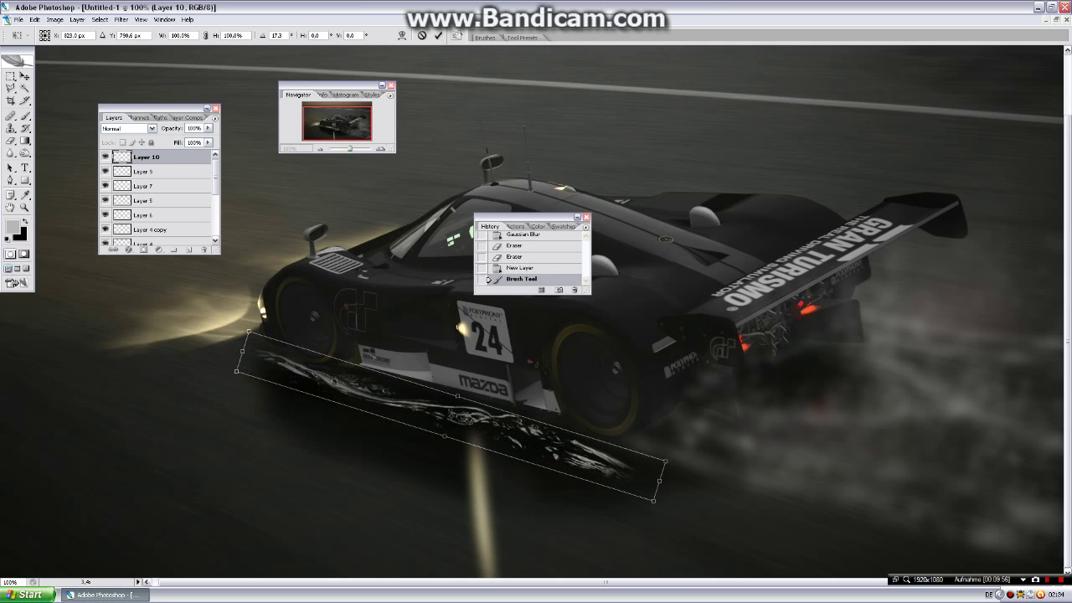
left_click_drag(452, 417, 497, 419)
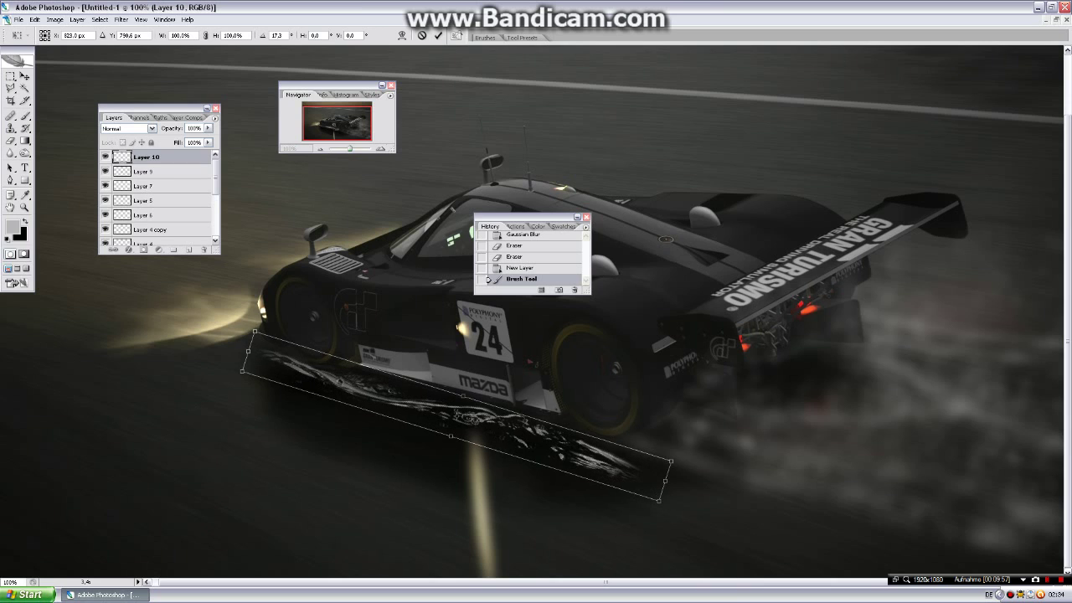